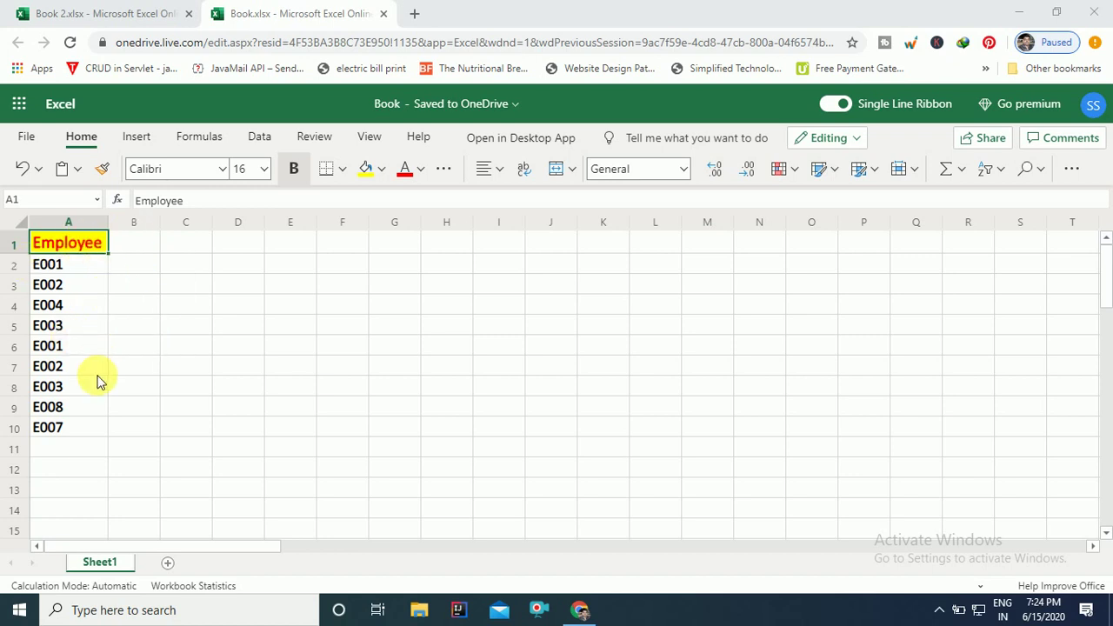
Enter a SORT formula in cell C2 that sorts the employee codes in A2:A10
{"action": "left_click", "coordinate": [181, 271]}
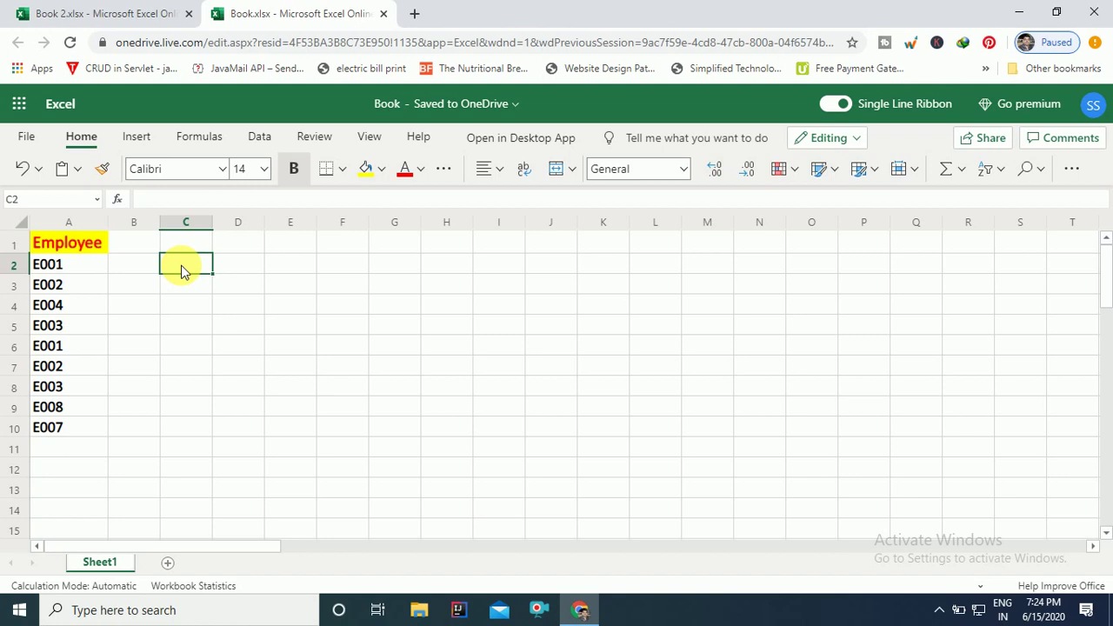
{"action": "type", "text": "="}
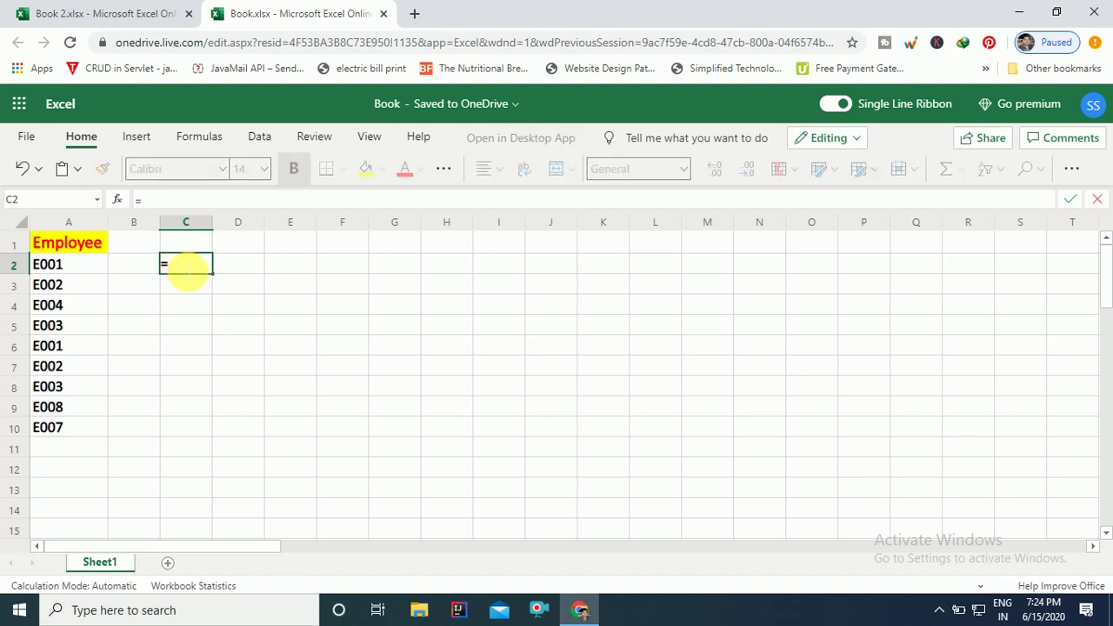
{"action": "type", "text": "sort("}
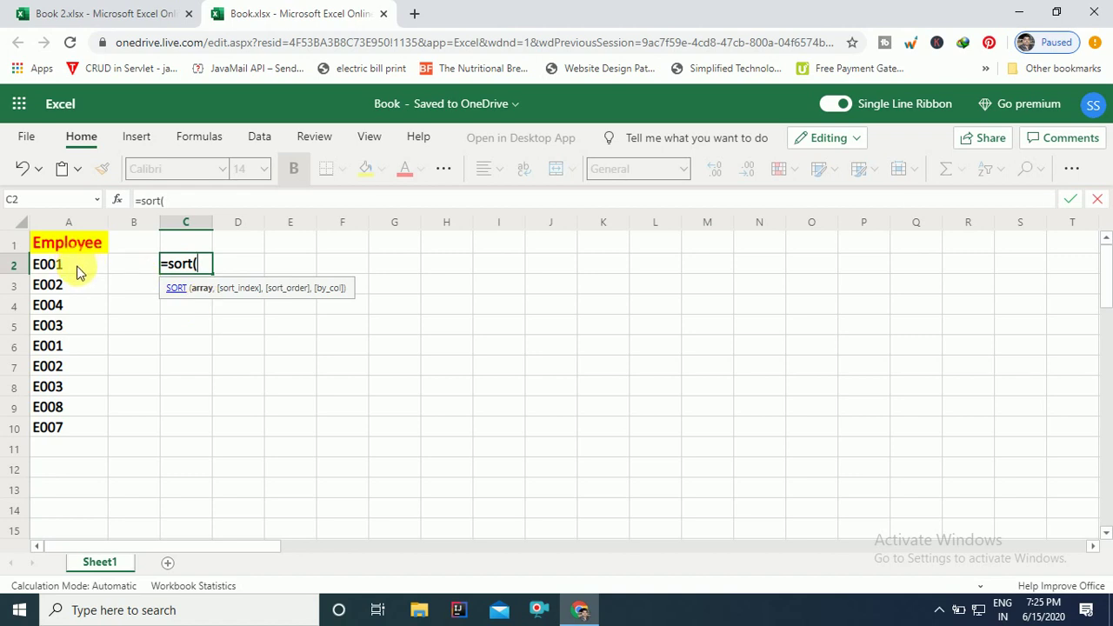
{"action": "type", "text": "a2"}
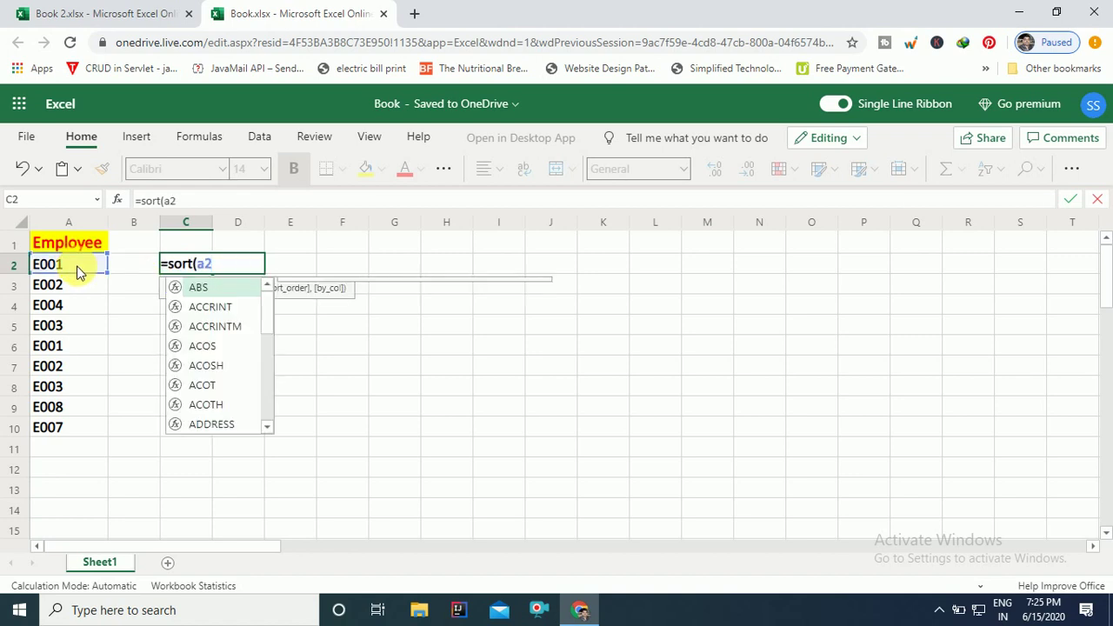
{"action": "type", "text": ":"}
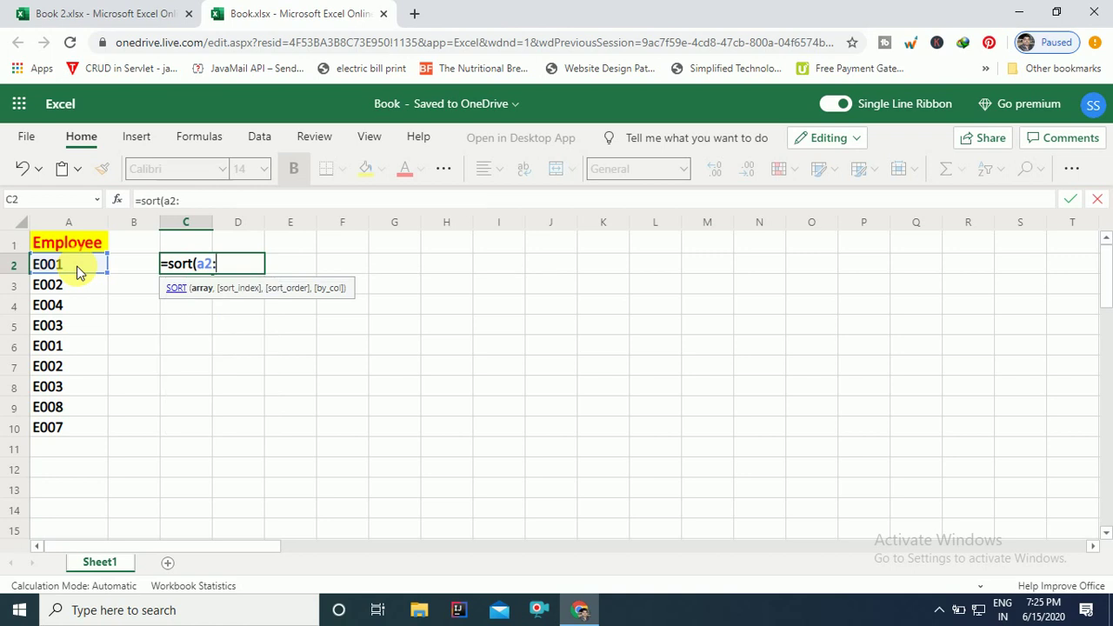
{"action": "type", "text": "a10)"}
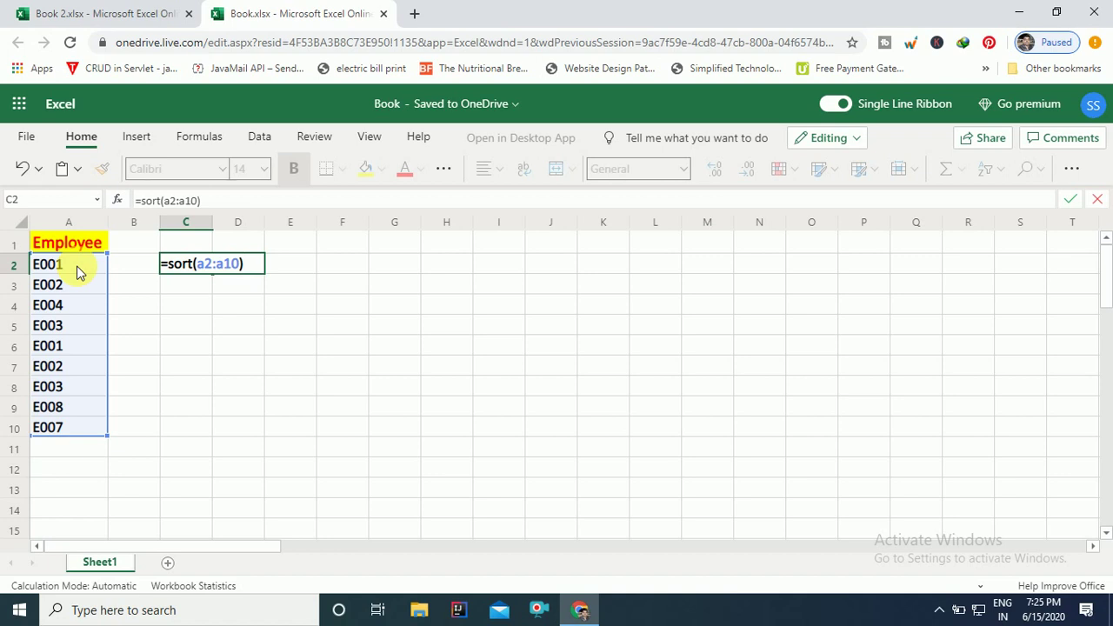
{"action": "key", "text": "Return"}
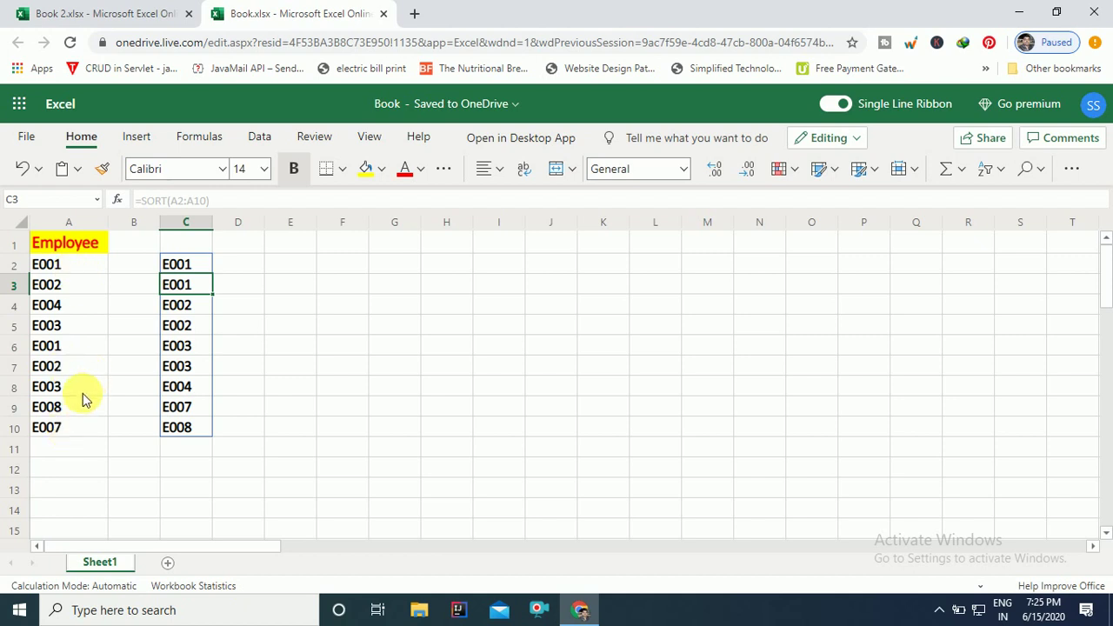
Add the code E006 in cell A11, below the last entry of the Employee list
{"action": "left_click", "coordinate": [68, 454]}
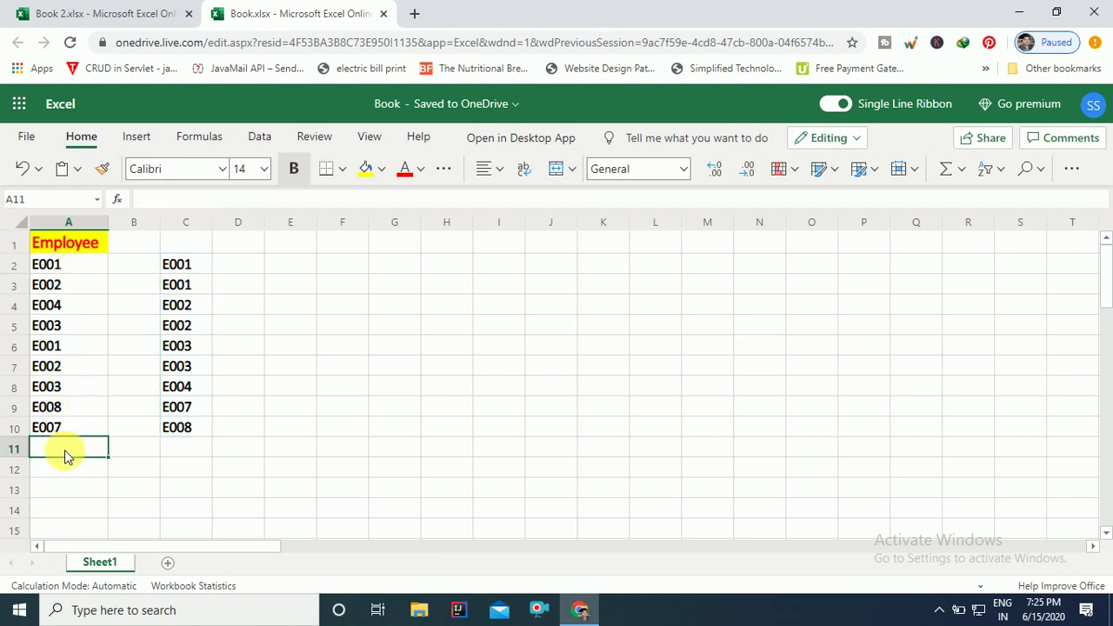
{"action": "type", "text": "E006"}
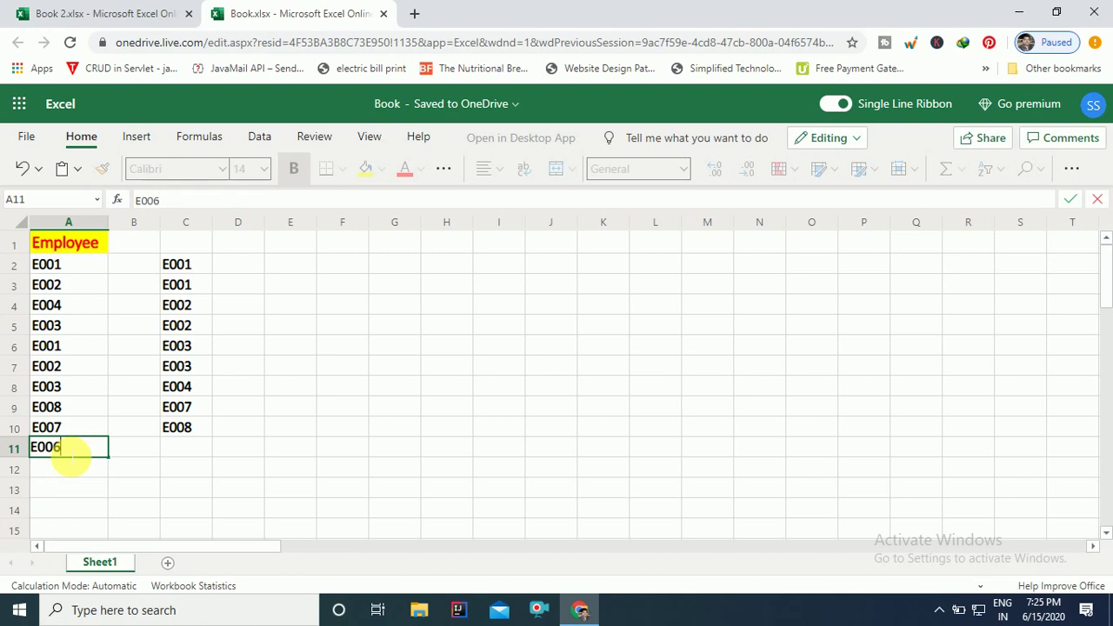
{"action": "key", "text": "Return"}
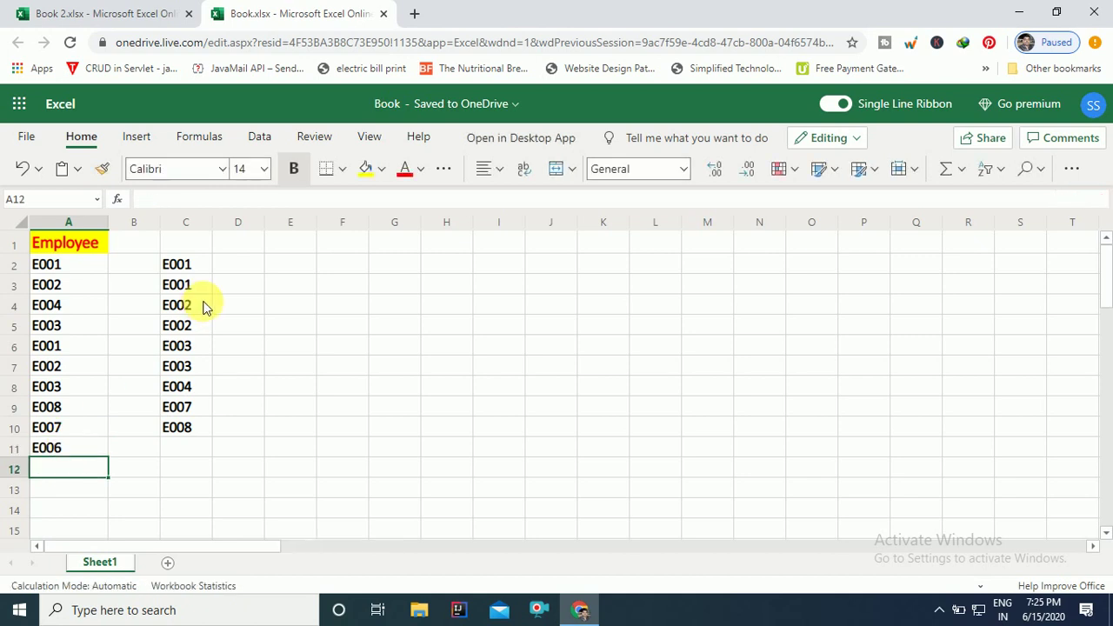
Copy the formatted Employee header from A1 to C1, above the sorted list
{"action": "left_click", "coordinate": [181, 243]}
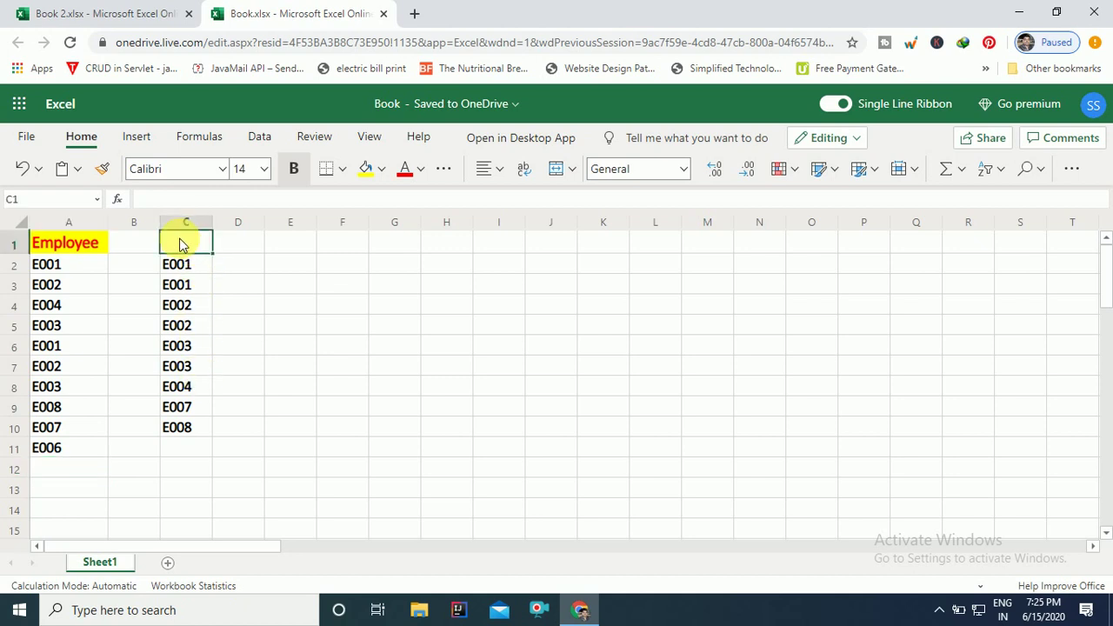
{"action": "left_click", "coordinate": [65, 247]}
{"action": "key", "text": "ctrl+c"}
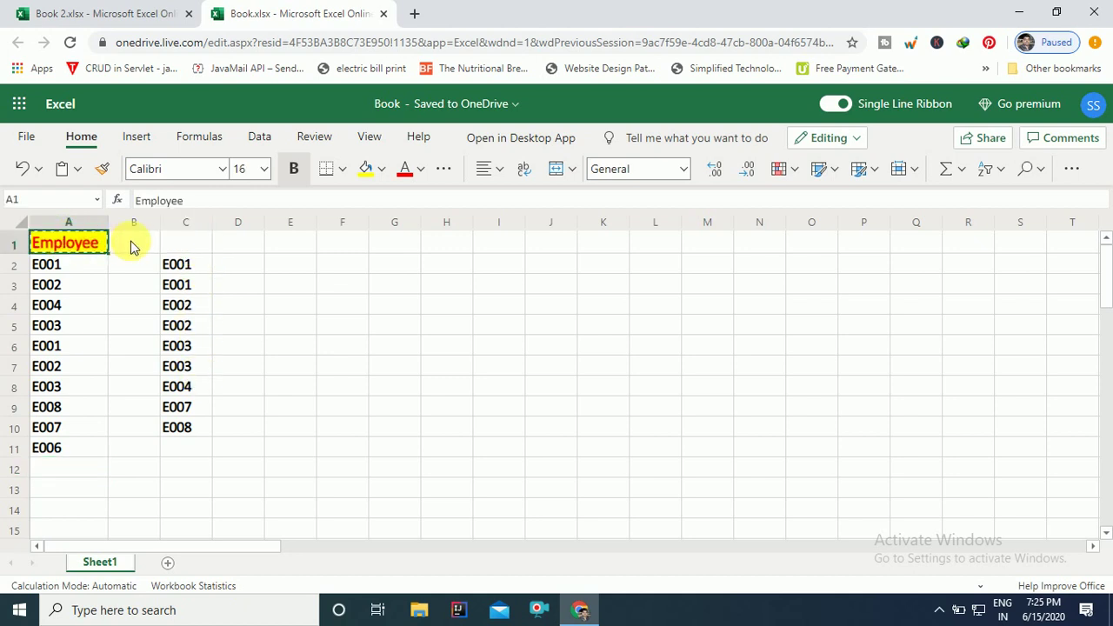
{"action": "left_click", "coordinate": [179, 247]}
{"action": "key", "text": "ctrl+v"}
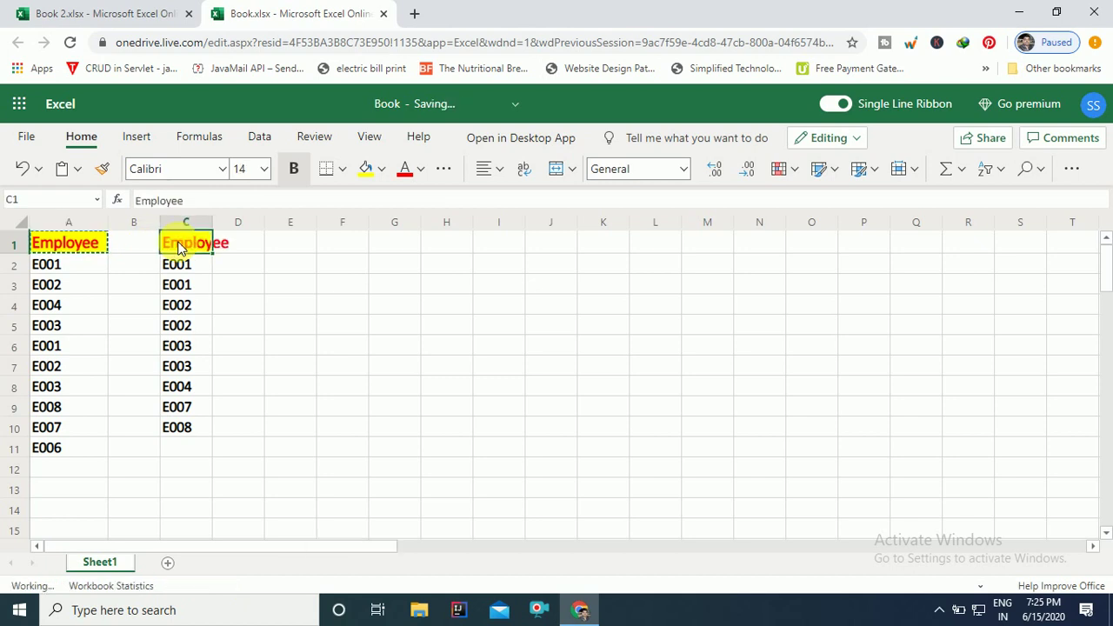
Change the C1 header to "Employee In The Ascending Order" and auto-fit the width of column C
{"action": "double_click", "coordinate": [180, 247]}
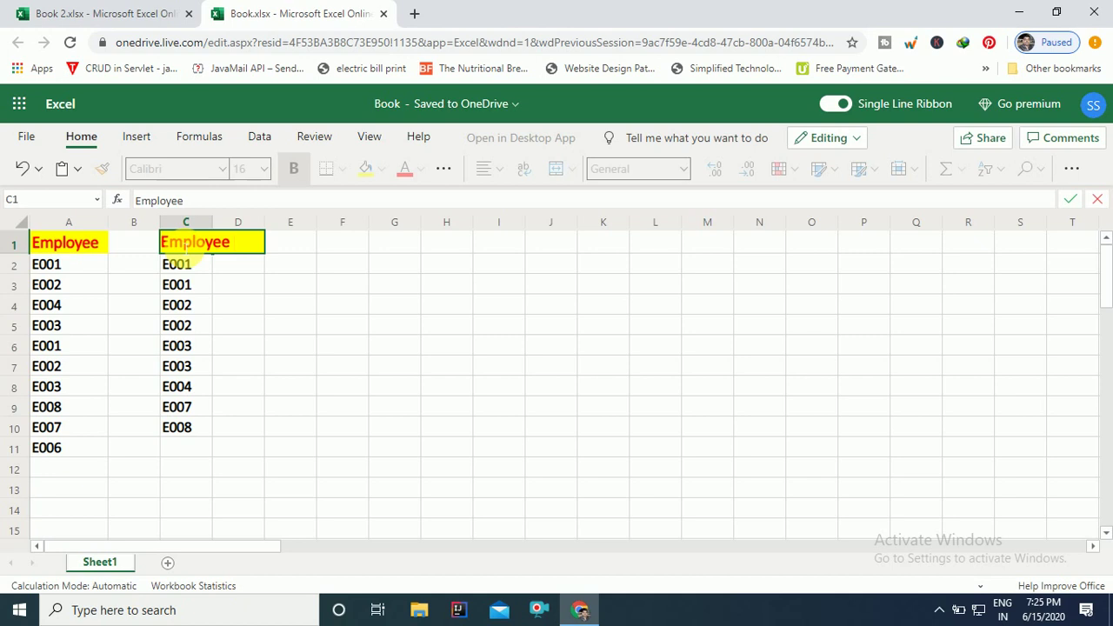
{"action": "type", "text": "In The "}
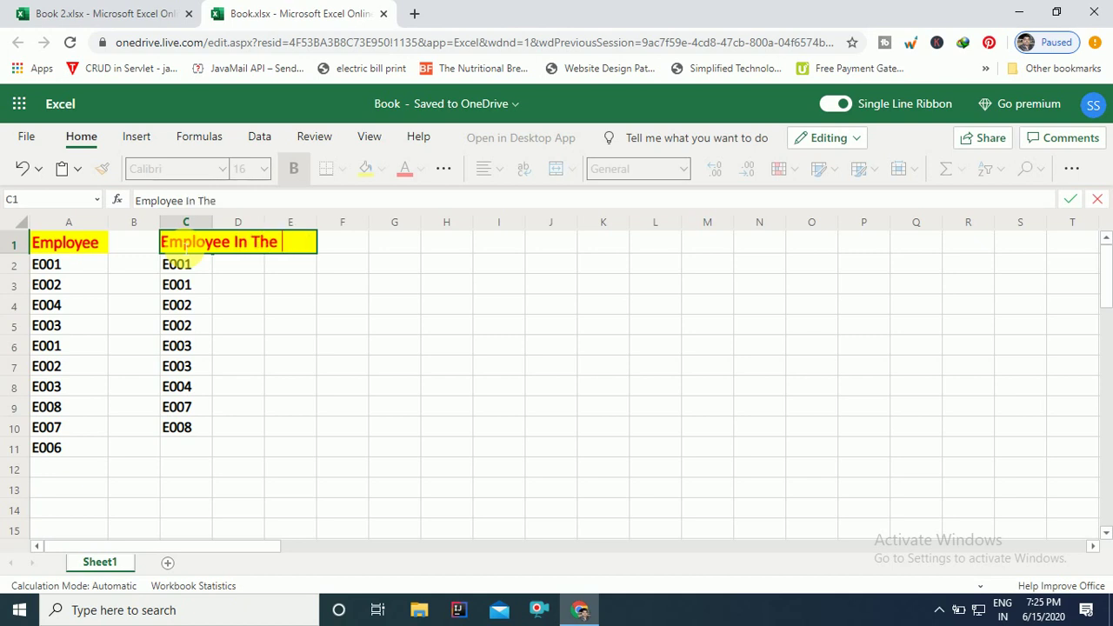
{"action": "type", "text": "Ascending O"}
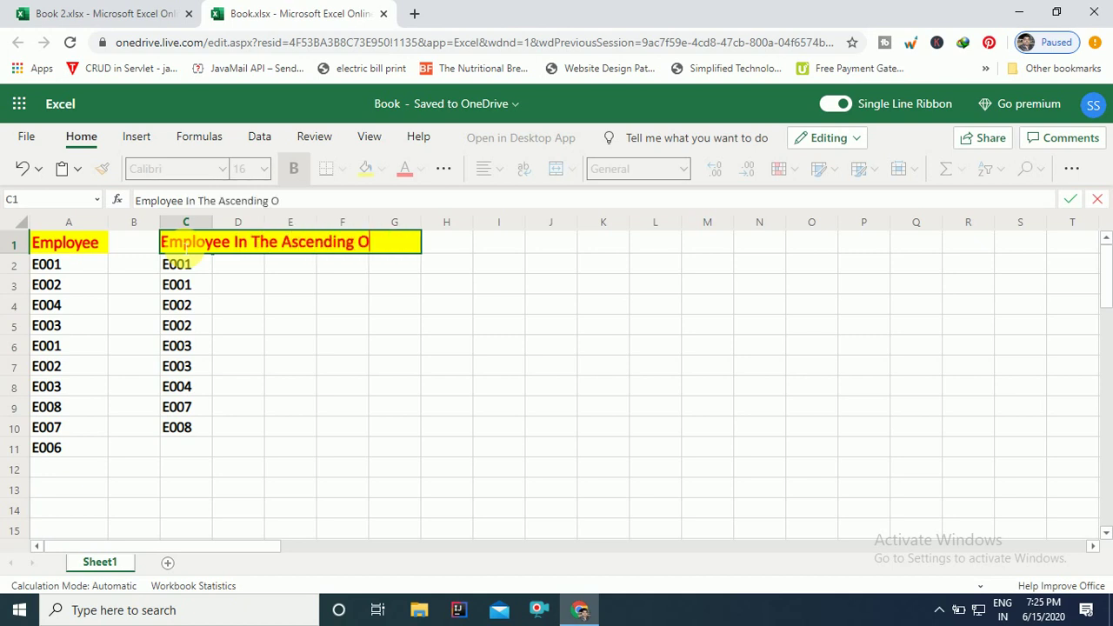
{"action": "type", "text": "rder"}
{"action": "key", "text": "Return"}
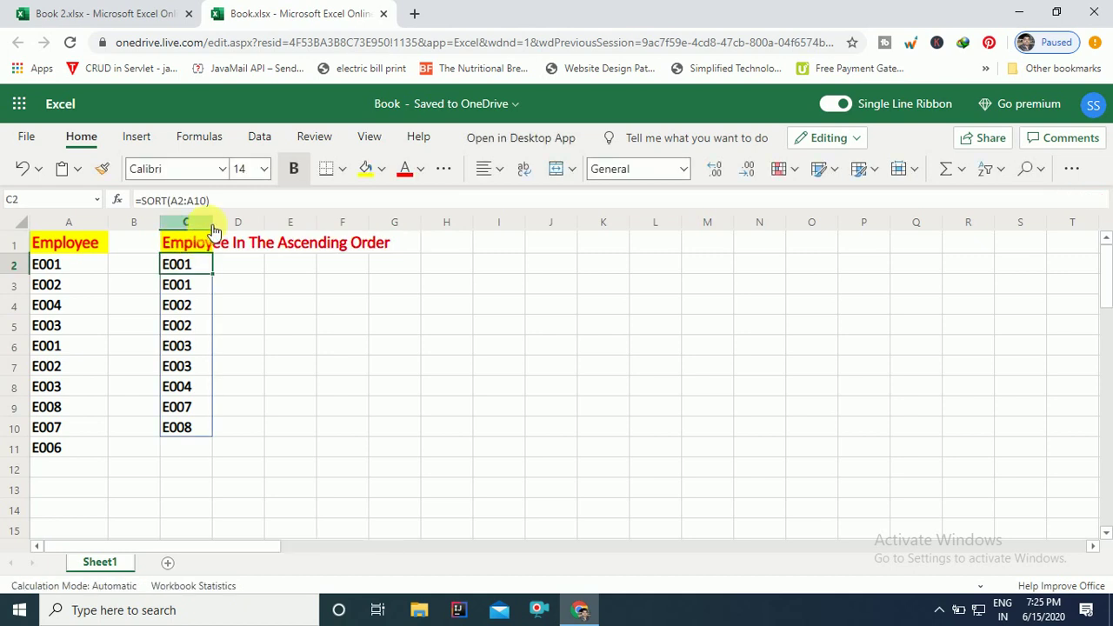
{"action": "double_click", "coordinate": [212, 222]}
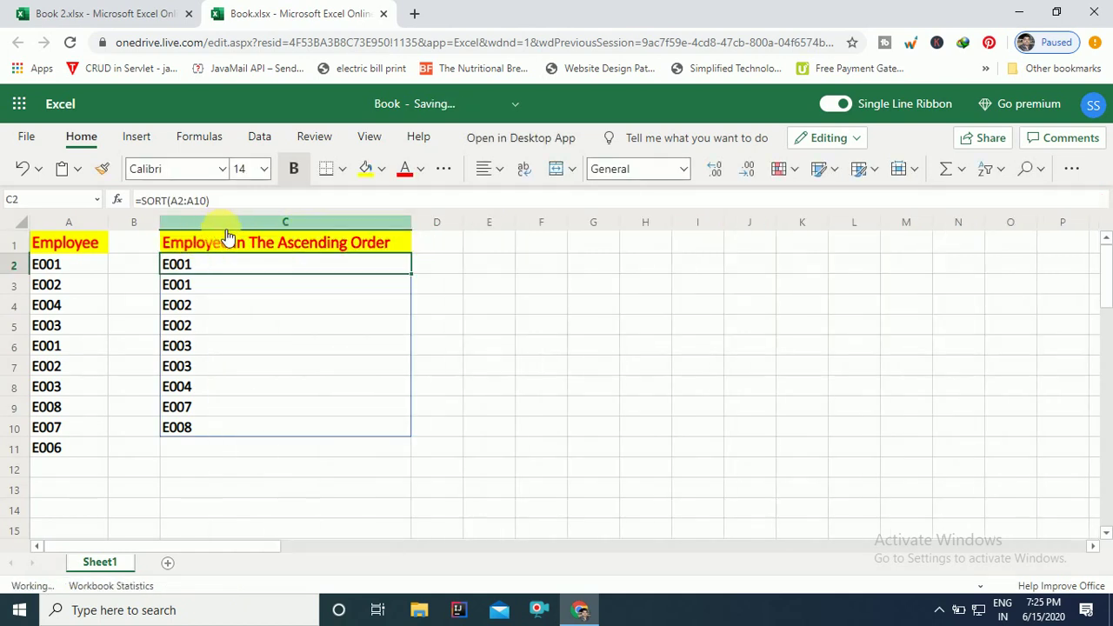
Copy the ascending-order header from C1 to D1 and auto-fit the width of column D
{"action": "left_click", "coordinate": [230, 241]}
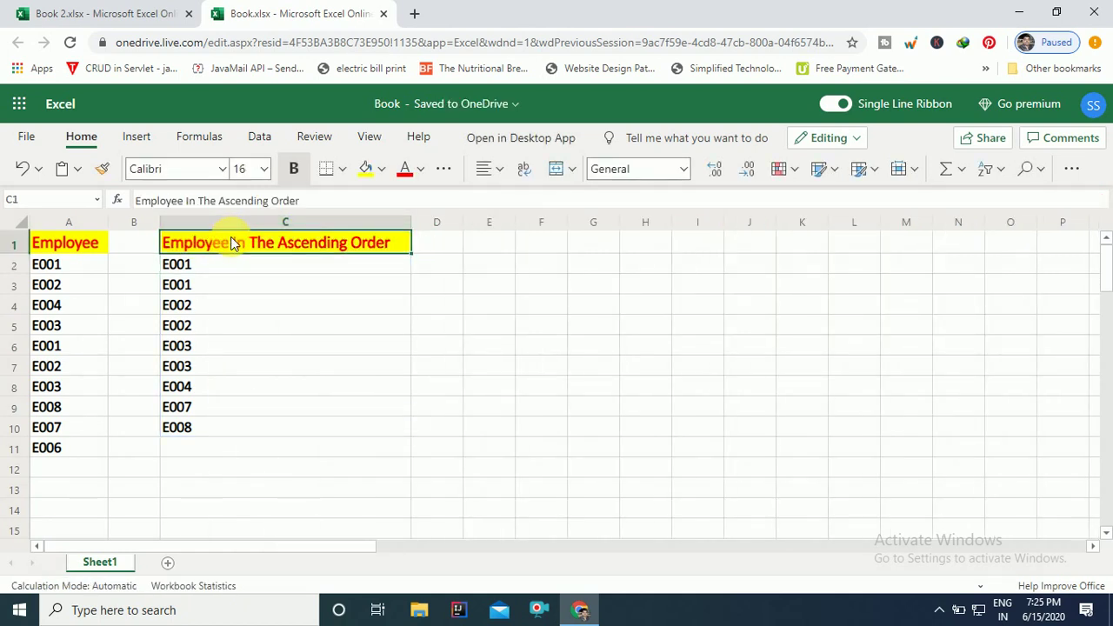
{"action": "key", "text": "ctrl+c"}
{"action": "left_click", "coordinate": [449, 247]}
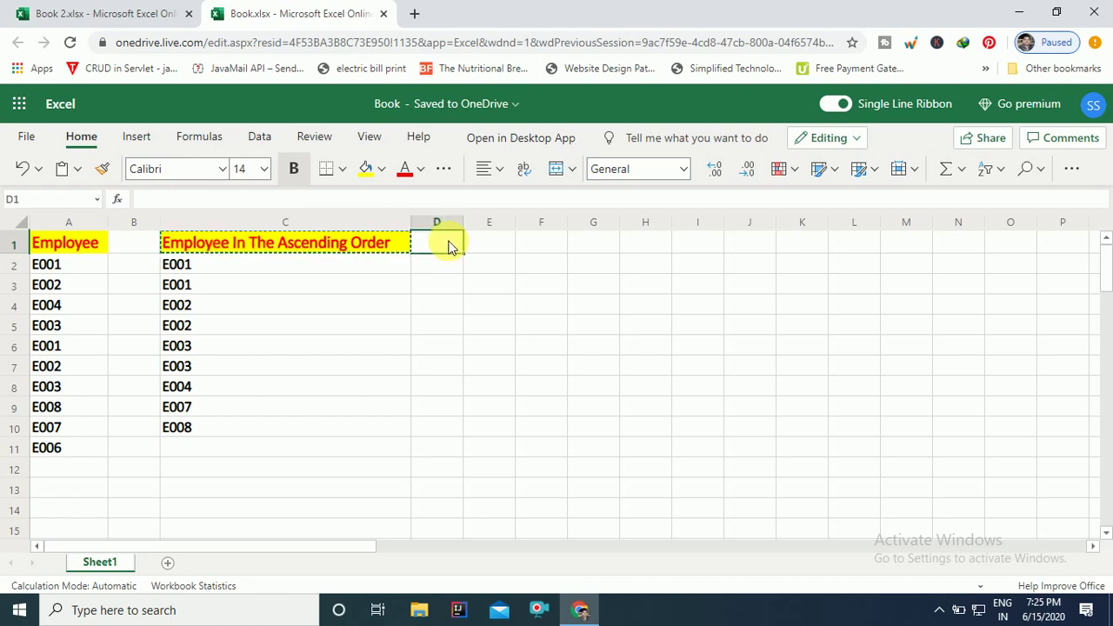
{"action": "key", "text": "ctrl+v"}
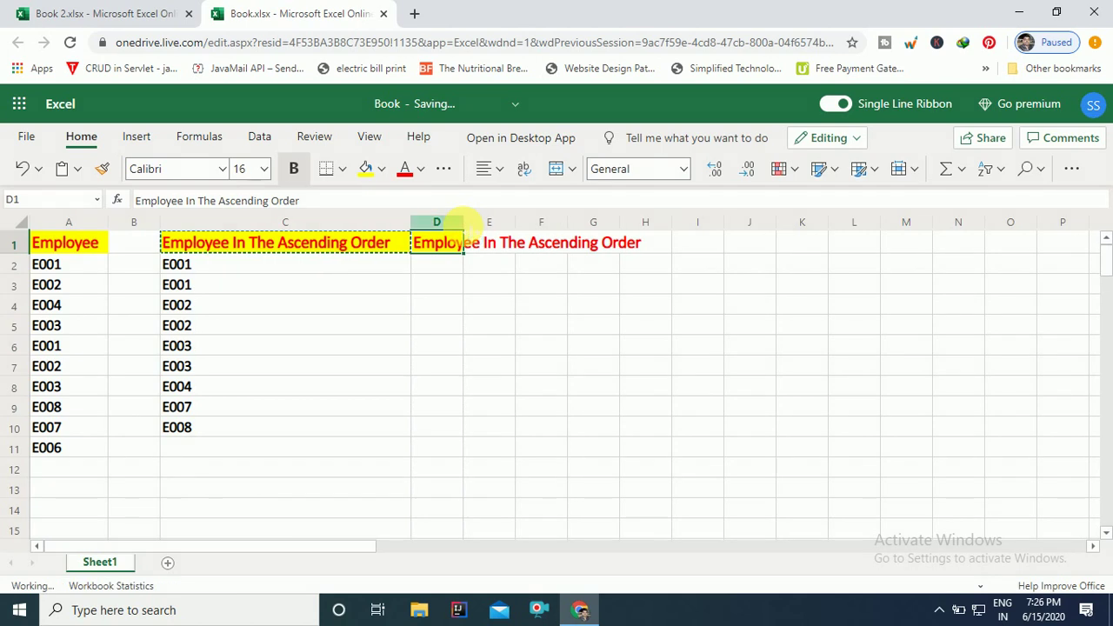
{"action": "double_click", "coordinate": [464, 222]}
Change the D1 header to "Employee In The Descending Order"
{"action": "double_click", "coordinate": [468, 235]}
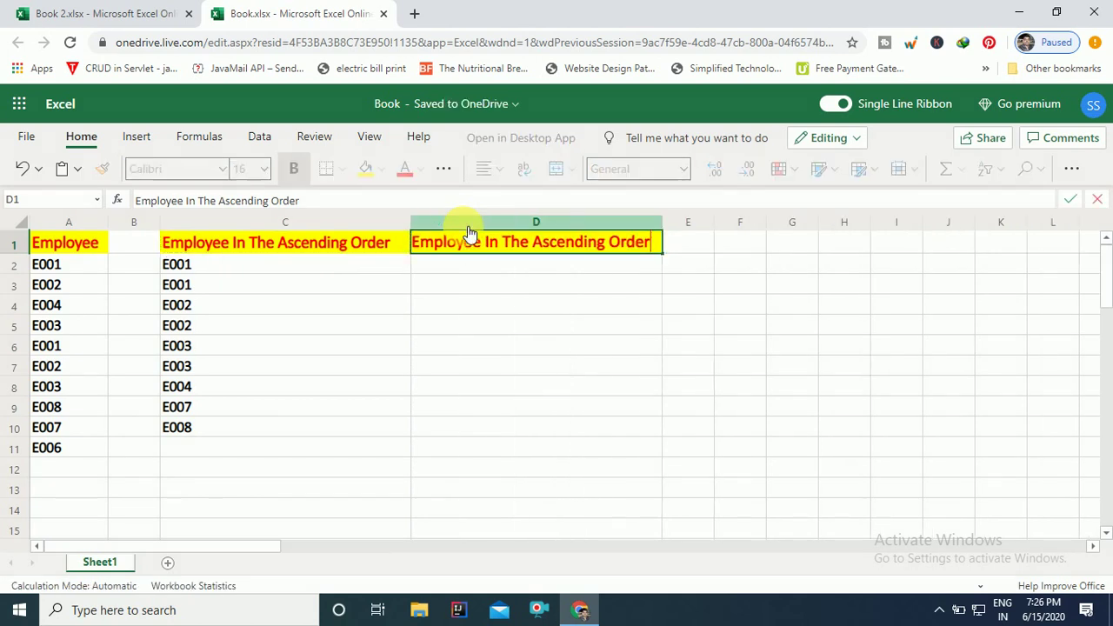
{"action": "left_click", "coordinate": [544, 246]}
{"action": "key", "text": "BackSpace"}
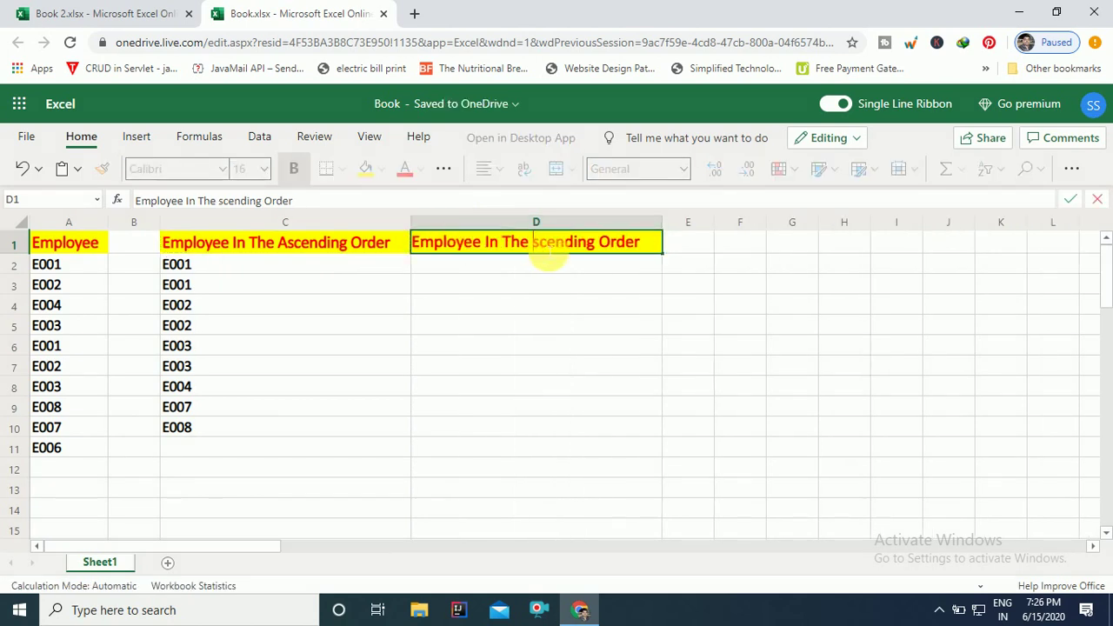
{"action": "type", "text": "De"}
{"action": "key", "text": "Return"}
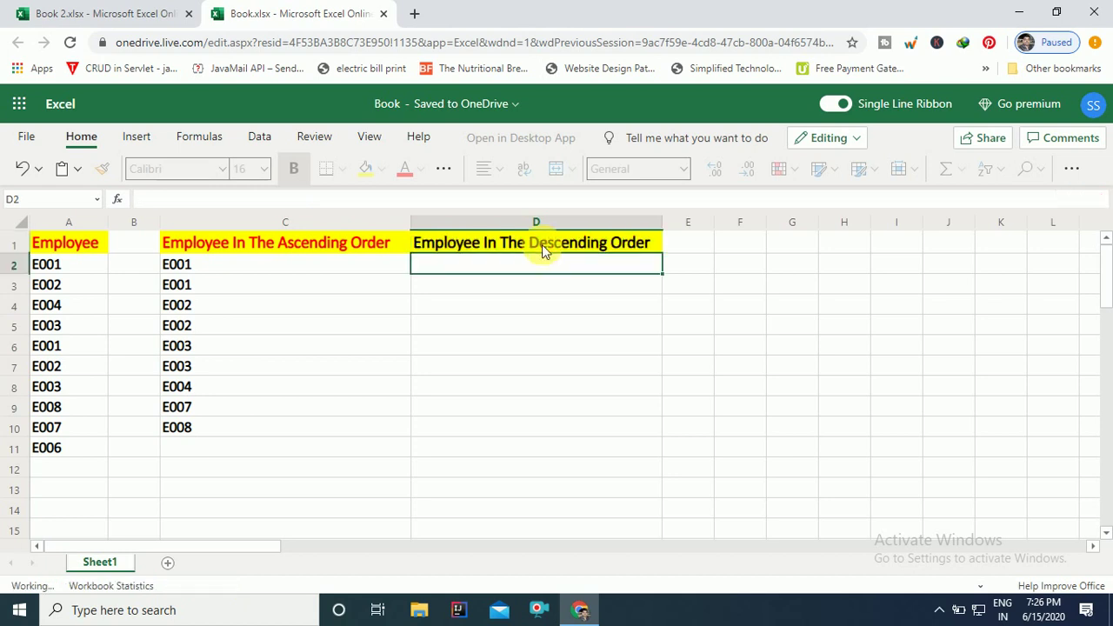
Enter the formula =SORT(A2:A11,,1) in cell D2, leaving the sort index empty
{"action": "type", "text": "="}
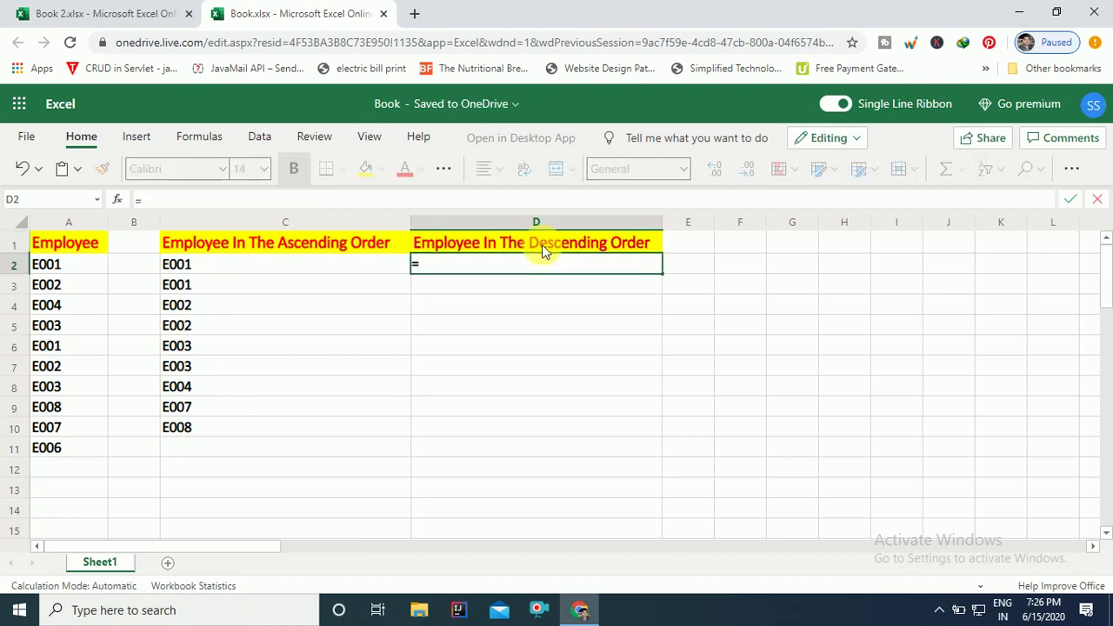
{"action": "type", "text": "sort("}
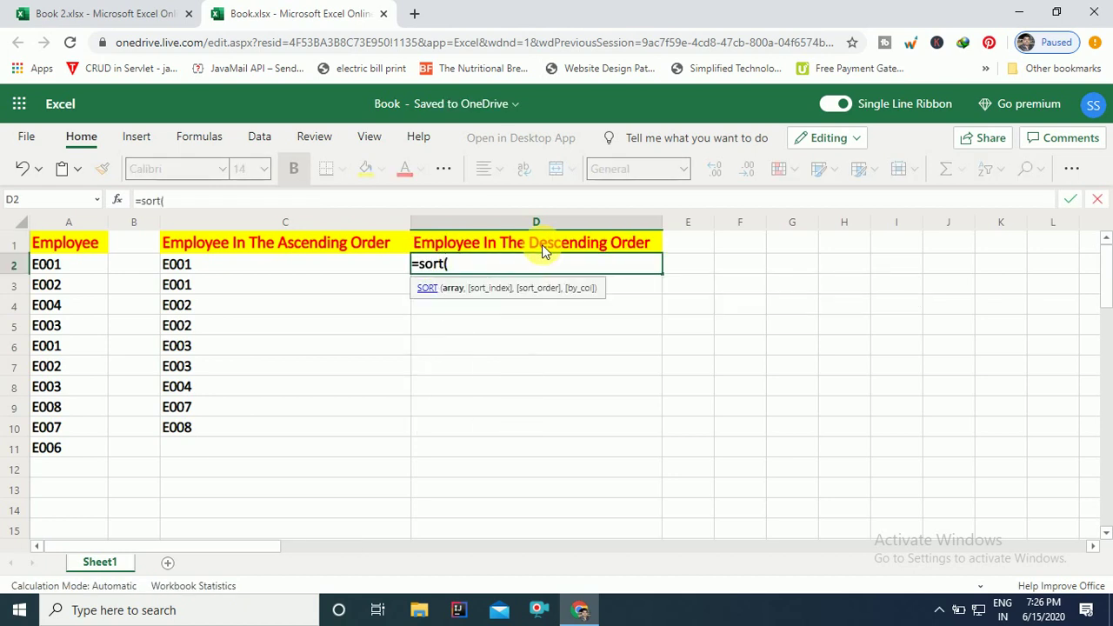
{"action": "type", "text": "a2"}
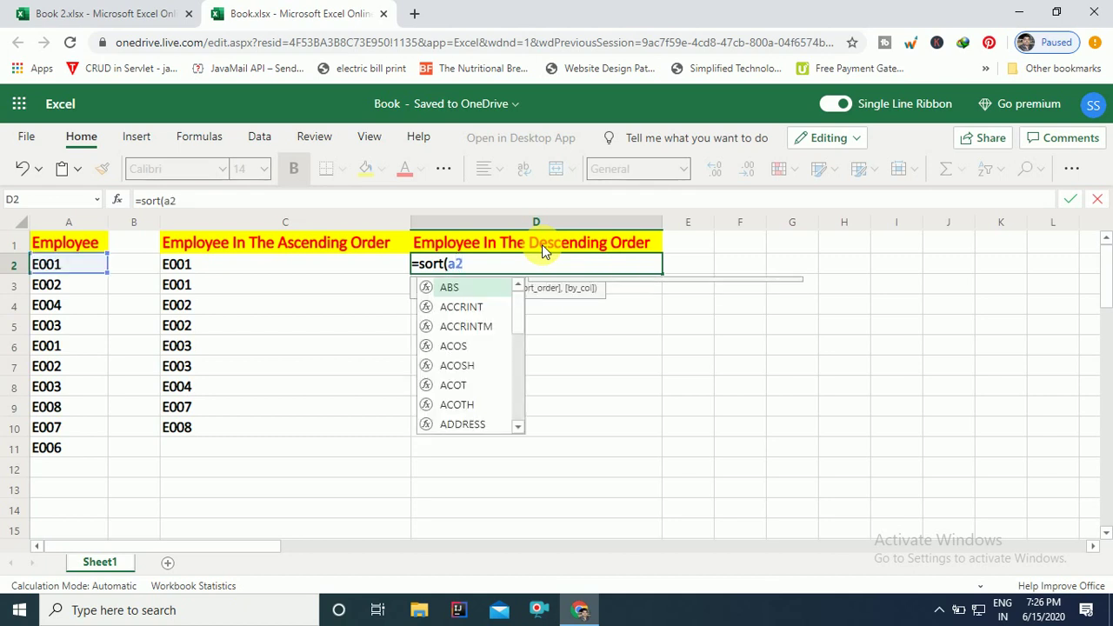
{"action": "type", "text": ":"}
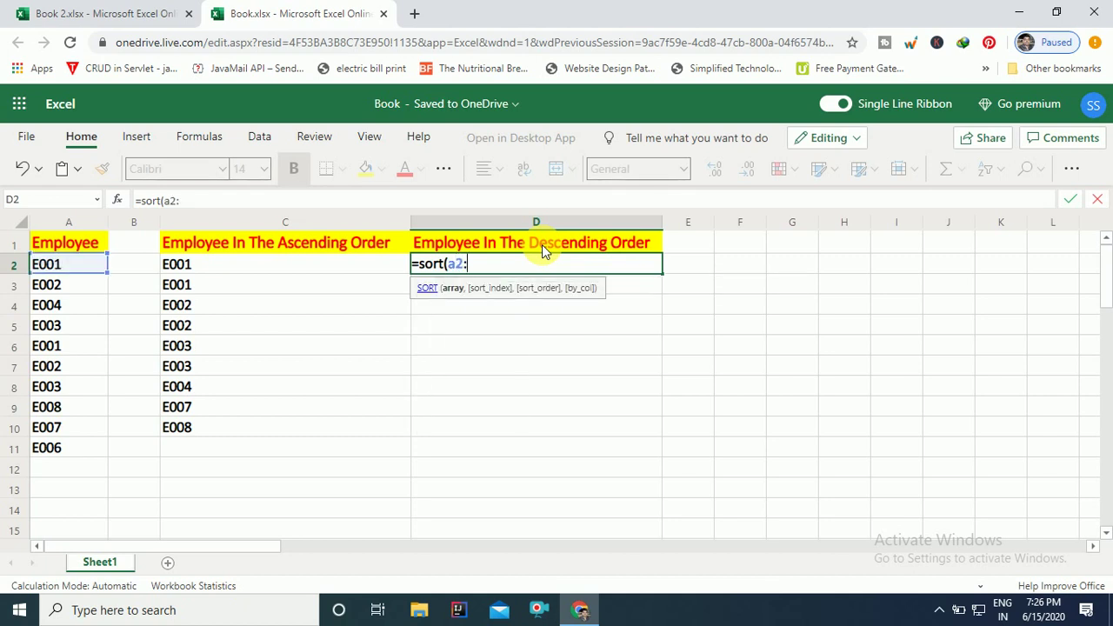
{"action": "type", "text": "a11"}
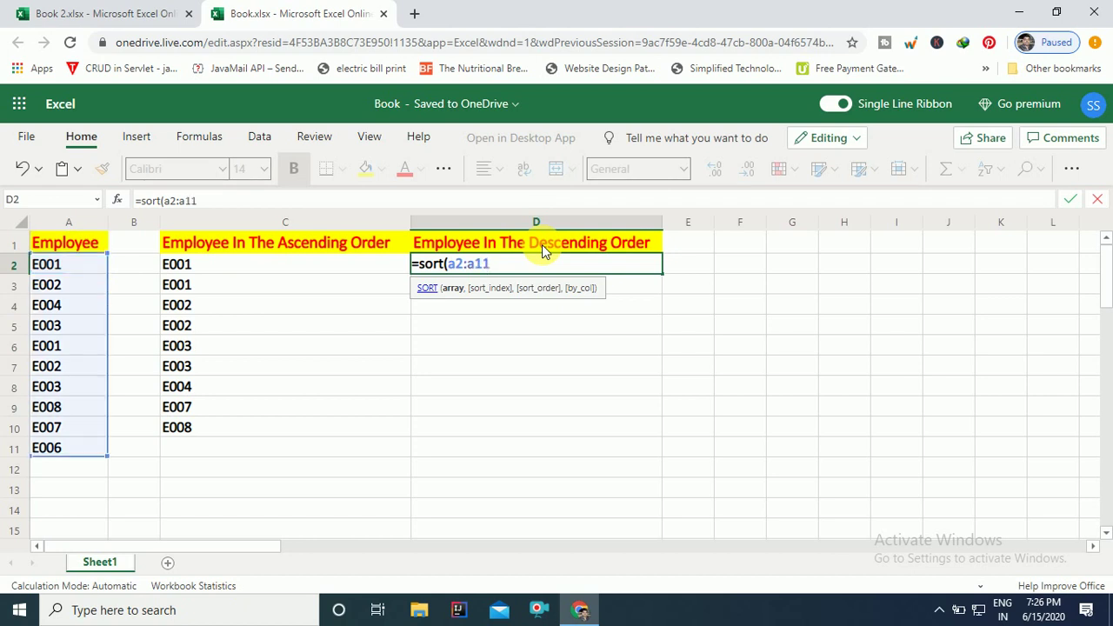
{"action": "type", "text": ","}
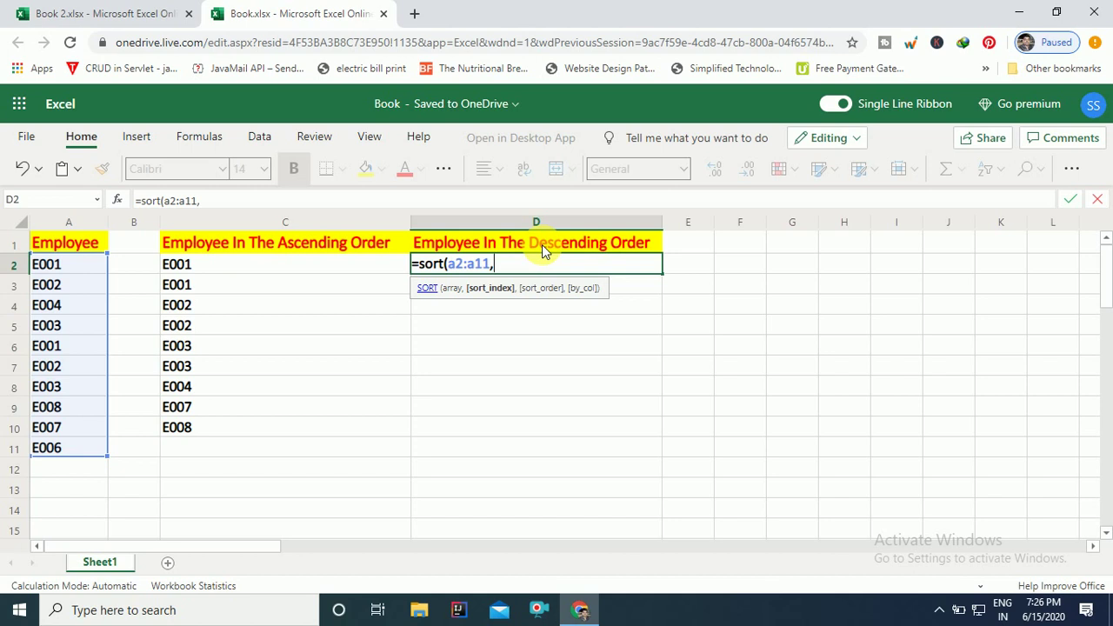
{"action": "type", "text": ","}
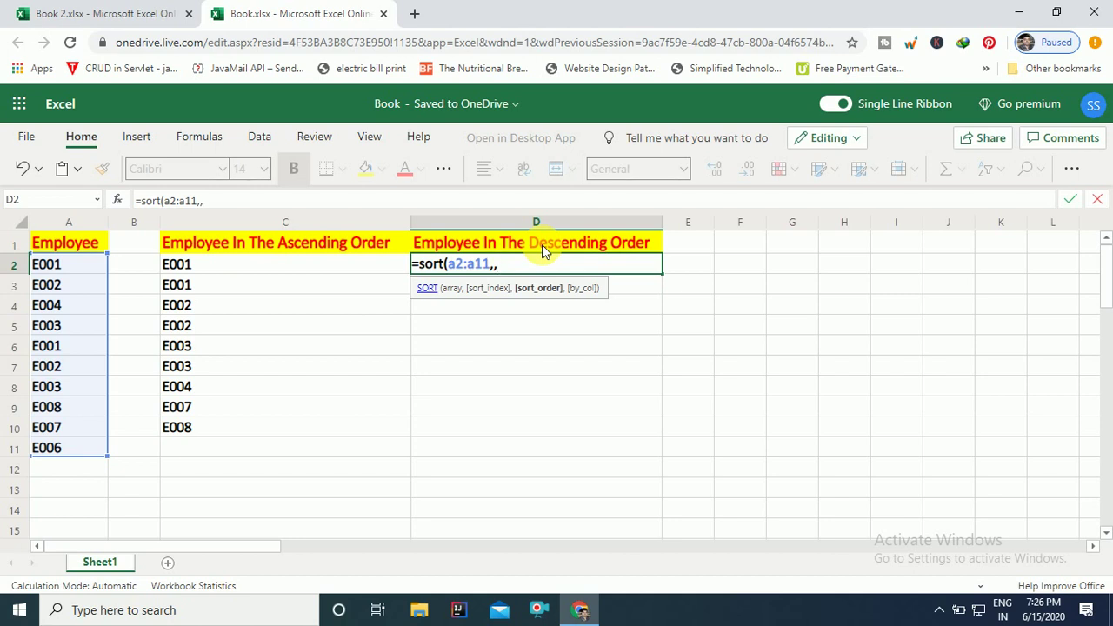
{"action": "type", "text": "1)"}
{"action": "key", "text": "Return"}
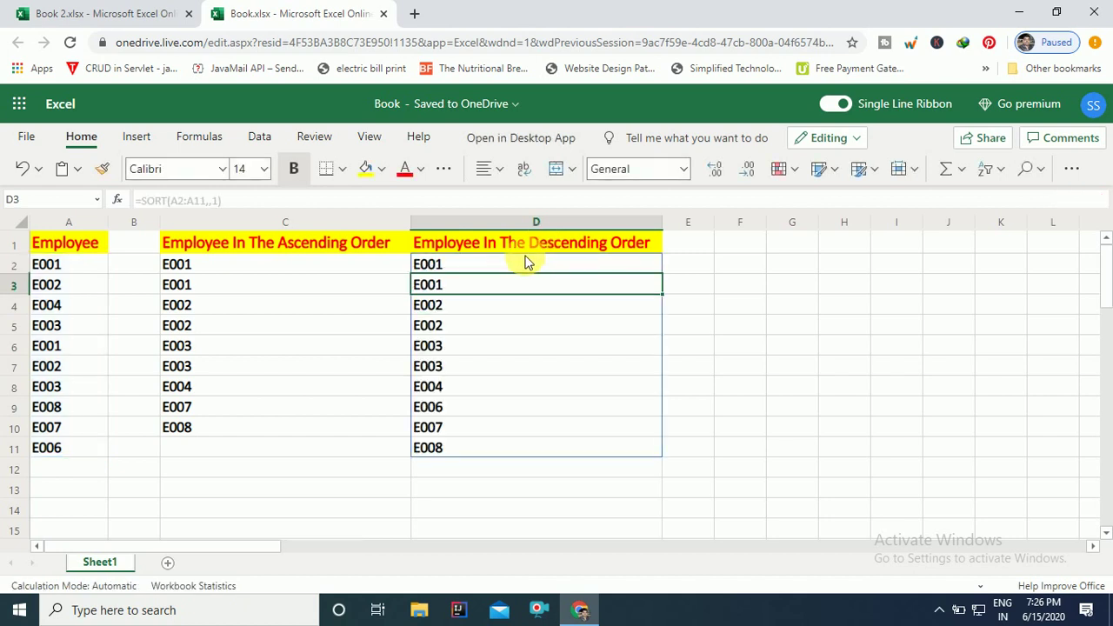
Change the sort order argument of the SORT formula in D2 to -1
{"action": "left_click", "coordinate": [522, 263]}
{"action": "double_click", "coordinate": [522, 264]}
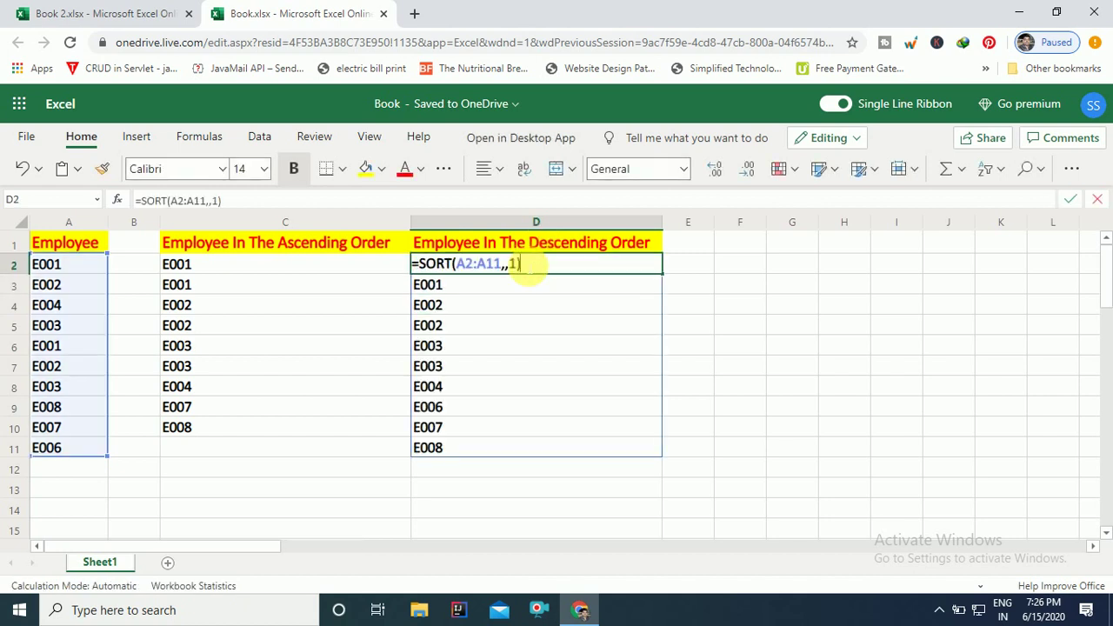
{"action": "left_click", "coordinate": [508, 264]}
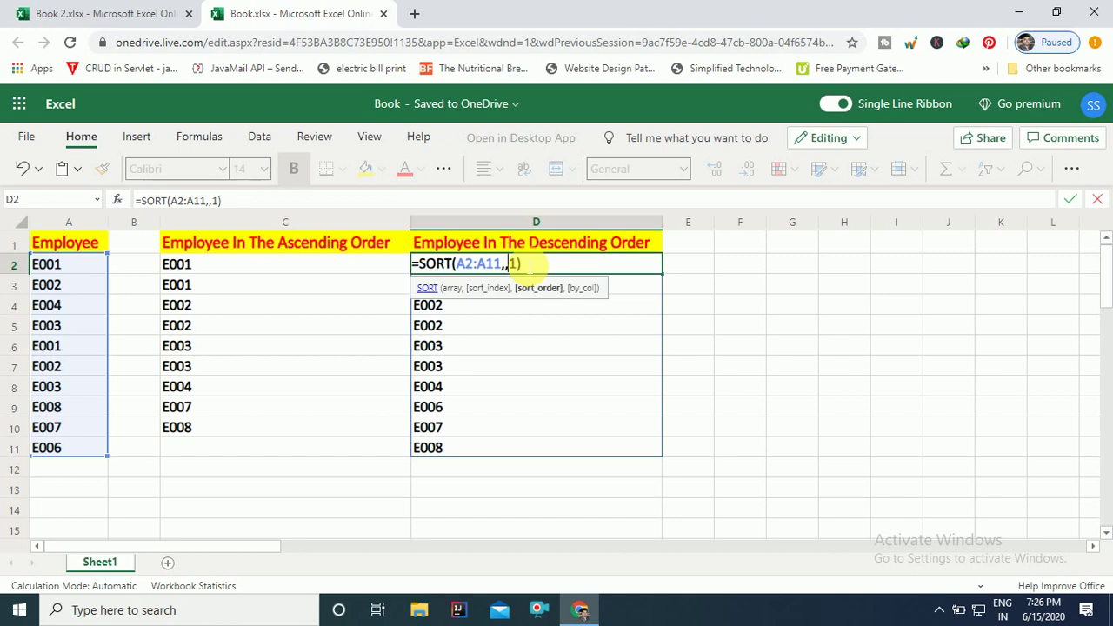
{"action": "type", "text": "-"}
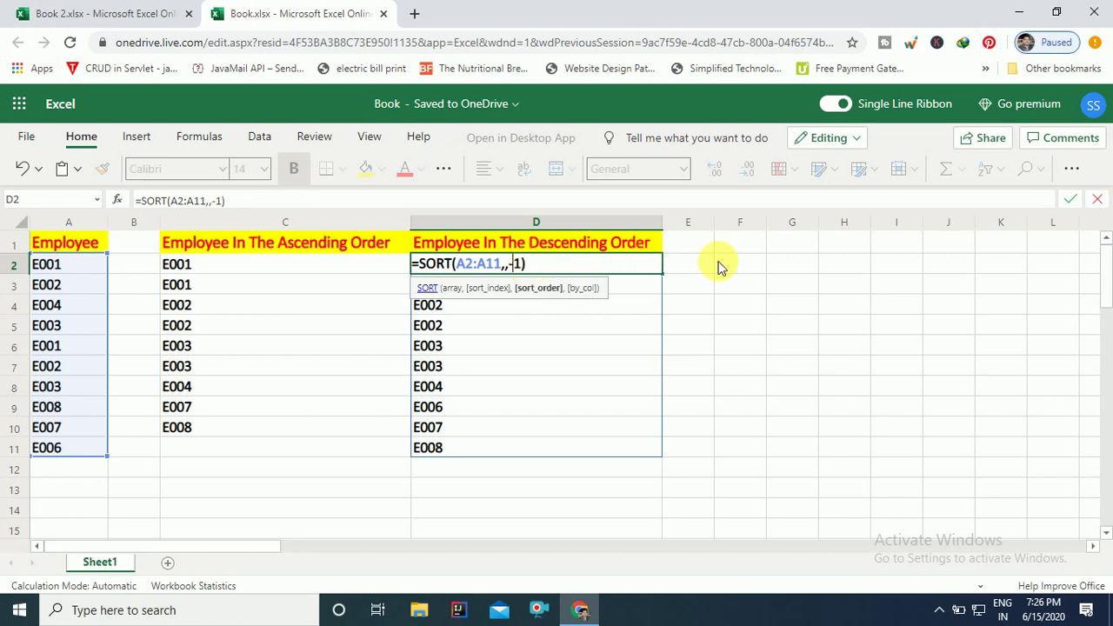
{"action": "key", "text": "Return"}
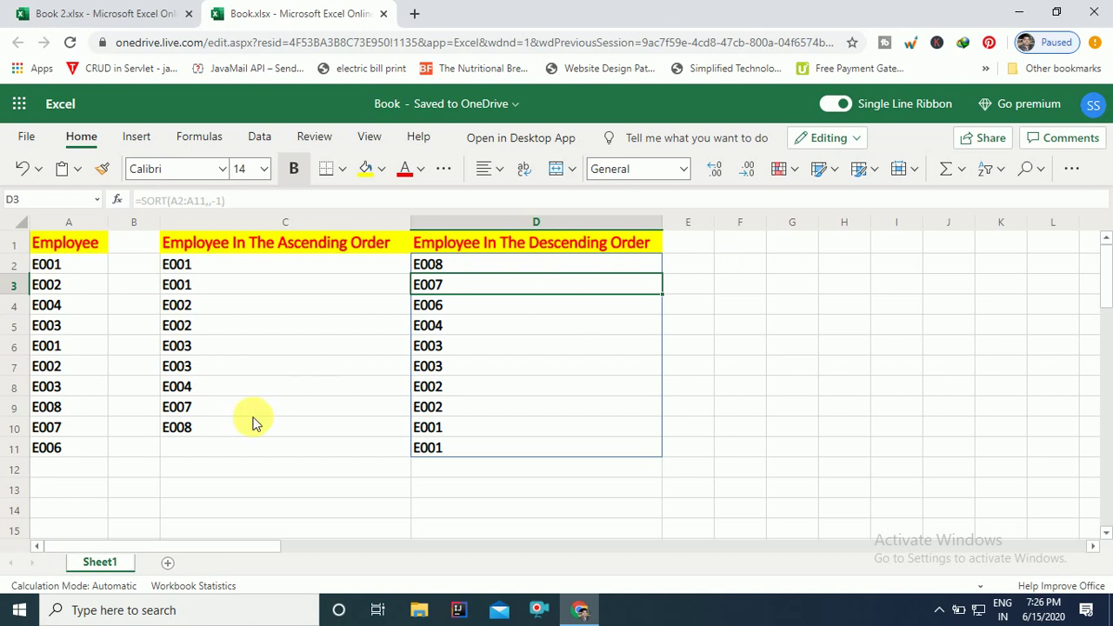
Add a new worksheet and format its cells A1:E18 as bold with font size 14
{"action": "left_click", "coordinate": [168, 563]}
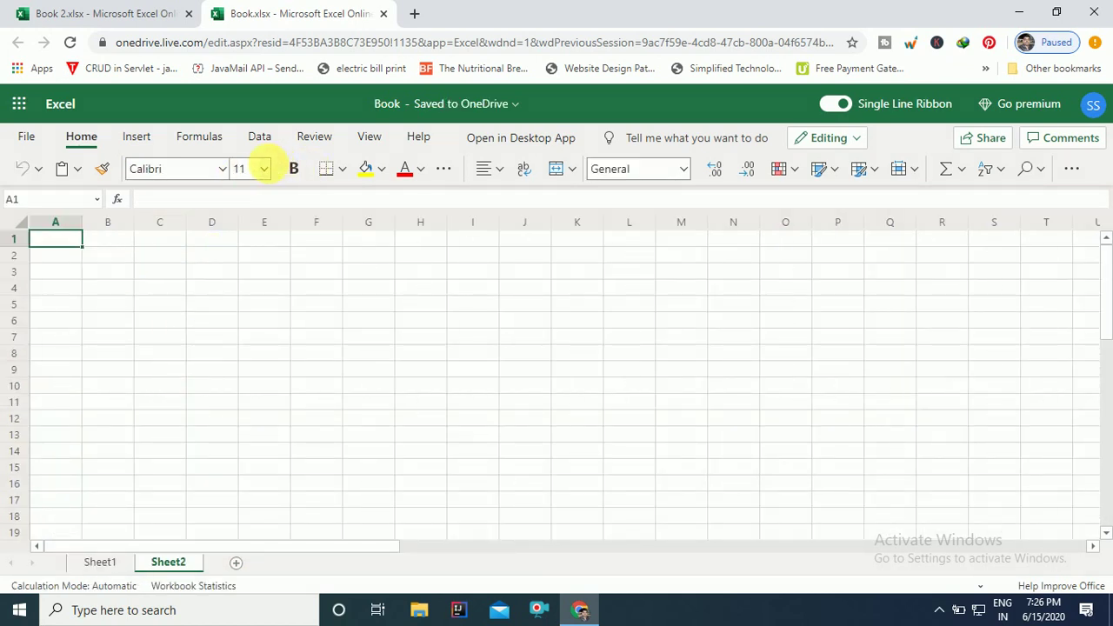
{"action": "key", "text": "shift+Right"}
{"action": "key", "text": "shift+Right"}
{"action": "key", "text": "shift+Right"}
{"action": "key", "text": "shift+Right"}
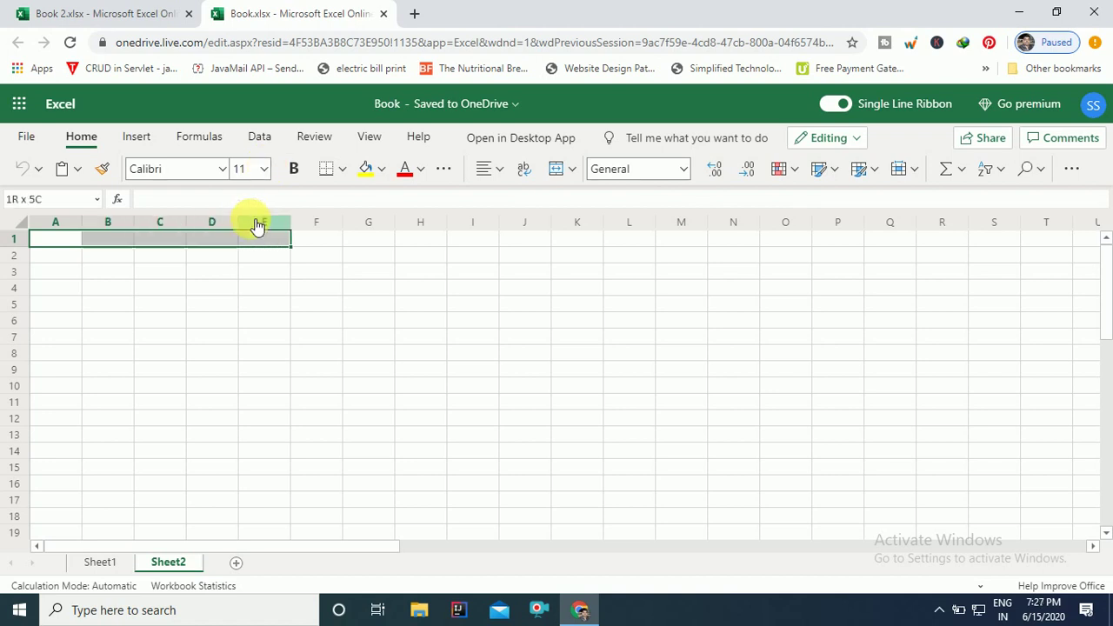
{"action": "key", "text": "shift+Down"}
{"action": "key", "text": "shift+Down"}
{"action": "key", "text": "shift+Down"}
{"action": "key", "text": "shift+Down"}
{"action": "key", "text": "shift+Down"}
{"action": "key", "text": "shift+Down"}
{"action": "key", "text": "shift+Down"}
{"action": "key", "text": "shift+Down"}
{"action": "key", "text": "shift+Down"}
{"action": "key", "text": "shift+Down"}
{"action": "key", "text": "shift+Down"}
{"action": "key", "text": "shift+Down"}
{"action": "key", "text": "shift+Down"}
{"action": "key", "text": "shift+Down"}
{"action": "key", "text": "shift+Down"}
{"action": "key", "text": "shift+Down"}
{"action": "key", "text": "shift+Down"}
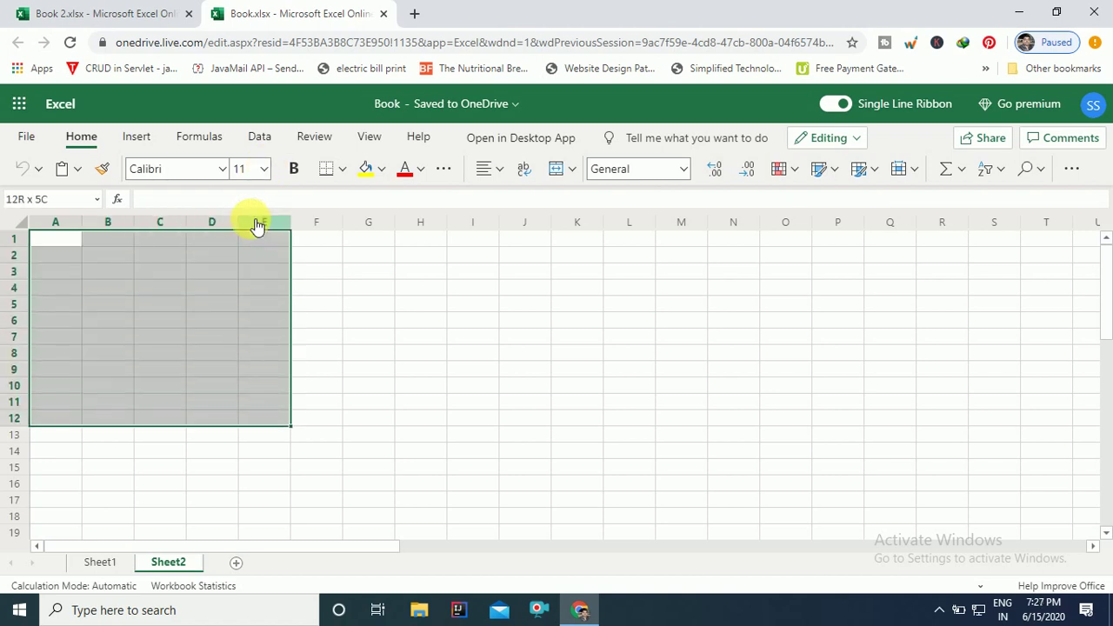
{"action": "left_click", "coordinate": [266, 170]}
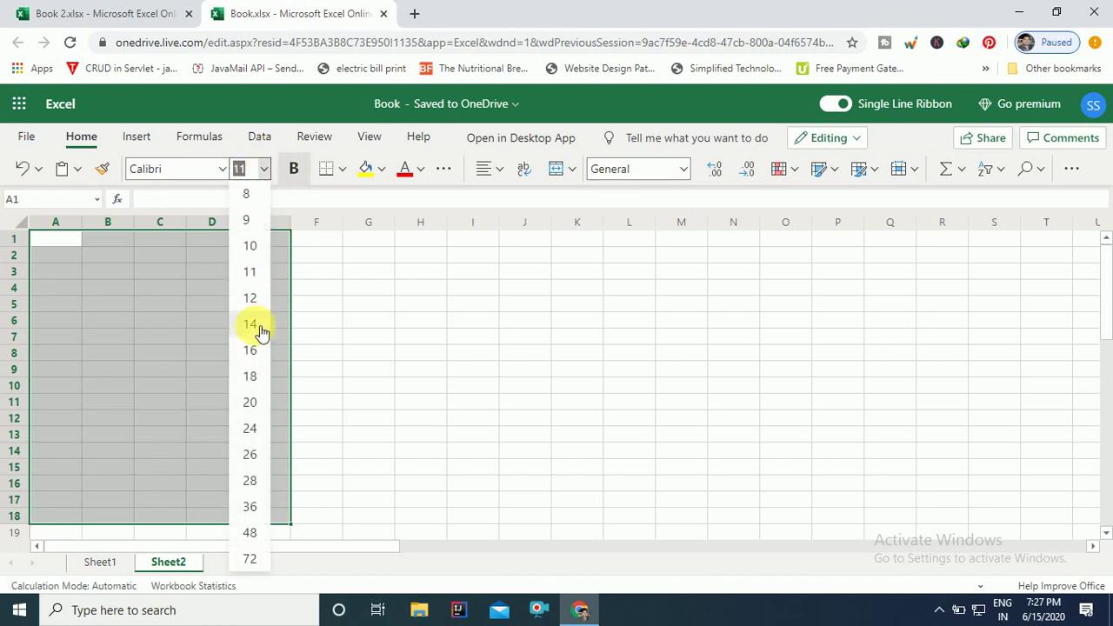
{"action": "left_click", "coordinate": [252, 324]}
Enter the formula =SORT(Sheet1!A2:A11) in cell A2 of Sheet2
{"action": "left_click", "coordinate": [51, 263]}
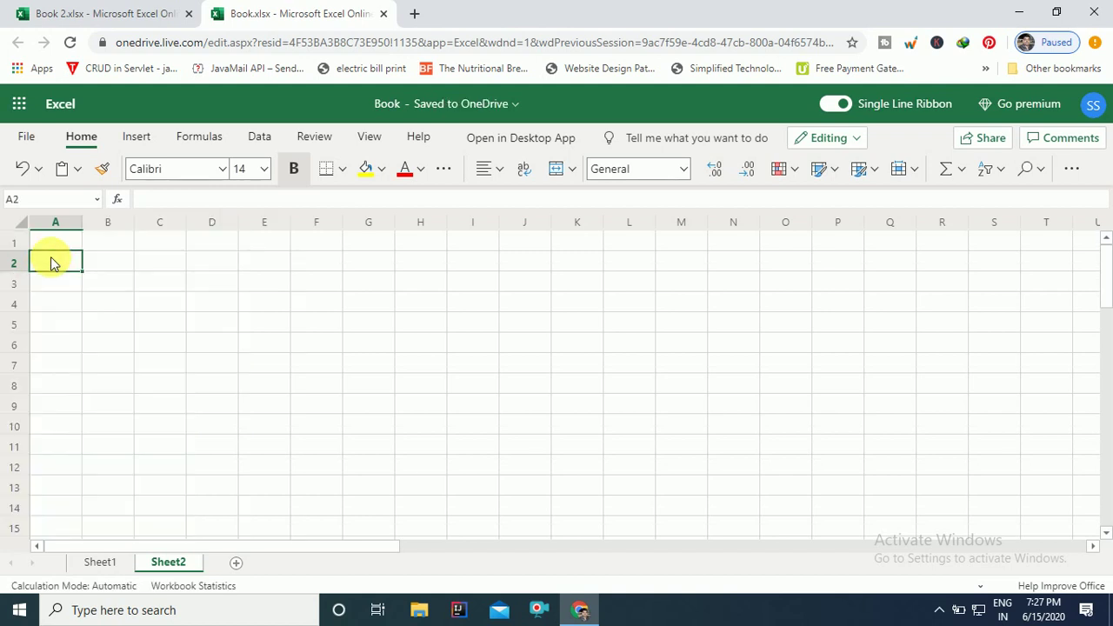
{"action": "type", "text": "=sort("}
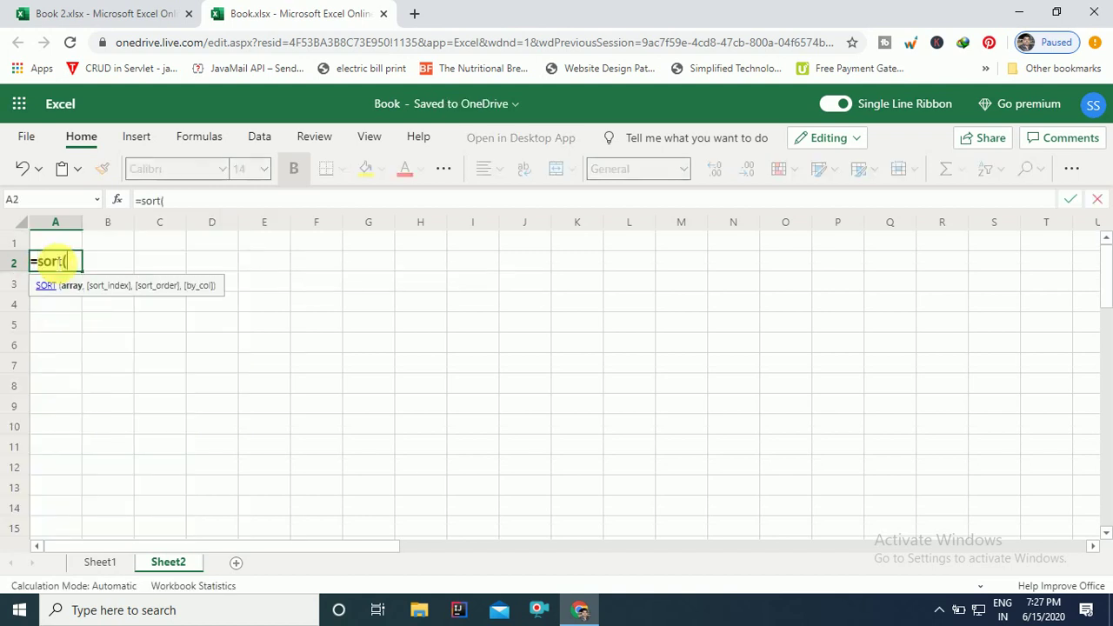
{"action": "type", "text": "sheet1"}
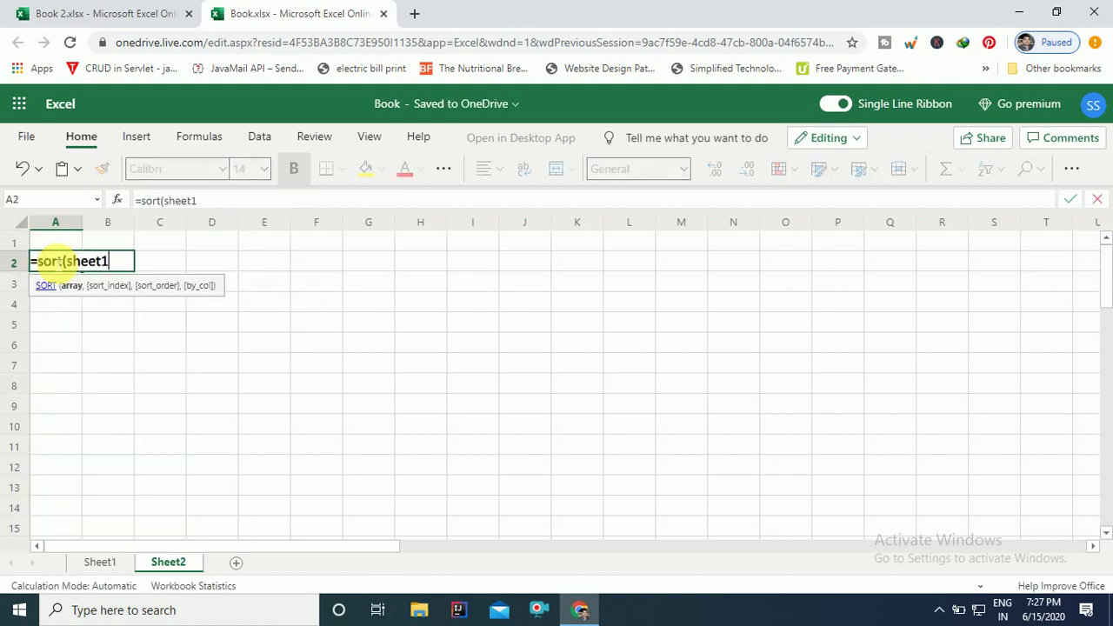
{"action": "type", "text": "!a2:a11)"}
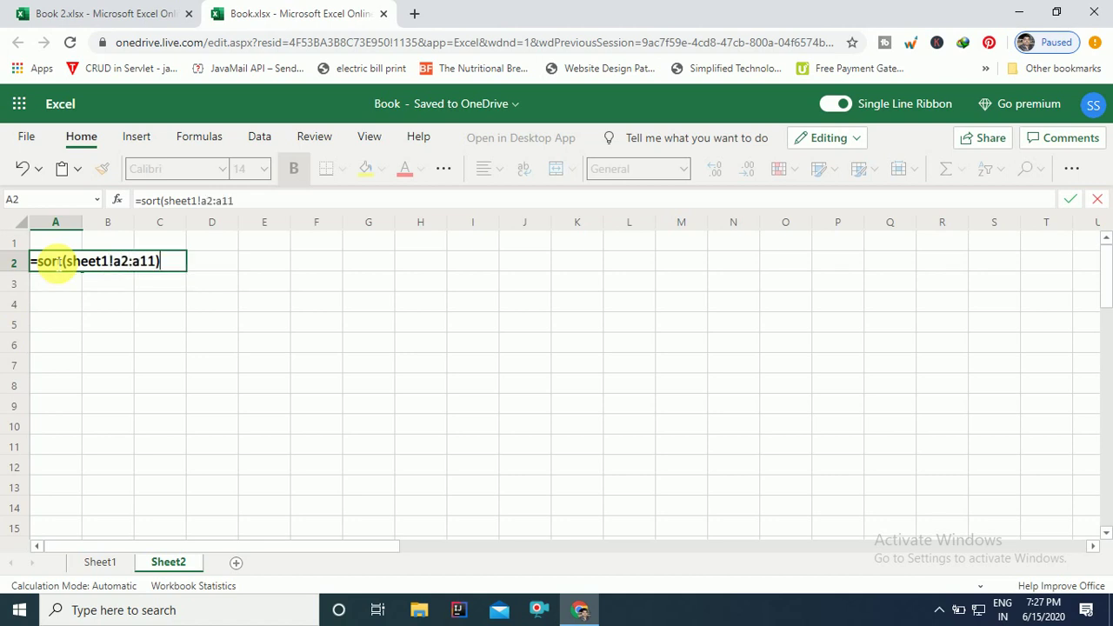
{"action": "key", "text": "Return"}
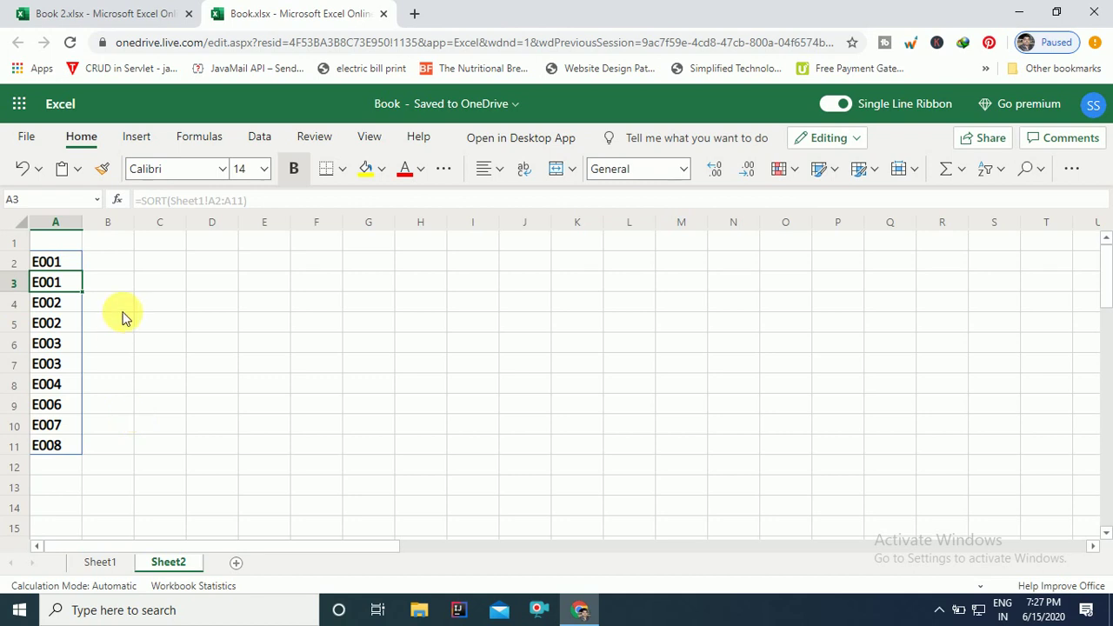
Enter the formula =SORT(Sheet1!A2:A11,,-1) in cell C2 of Sheet2, leaving the sort index empty
{"action": "left_click", "coordinate": [169, 268]}
{"action": "type", "text": "="}
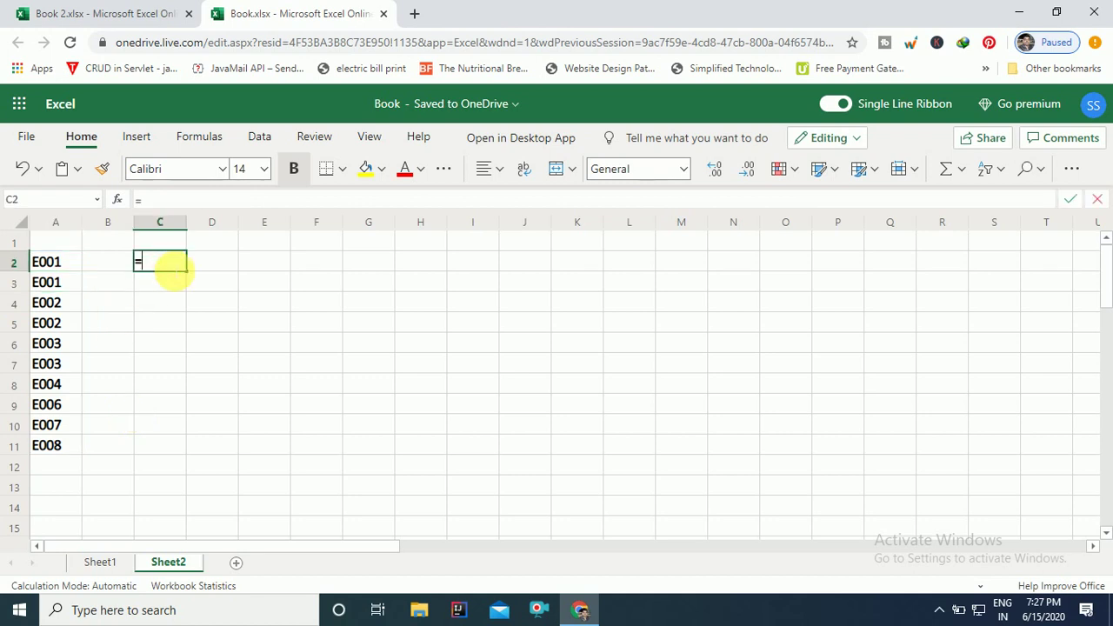
{"action": "type", "text": "sort("}
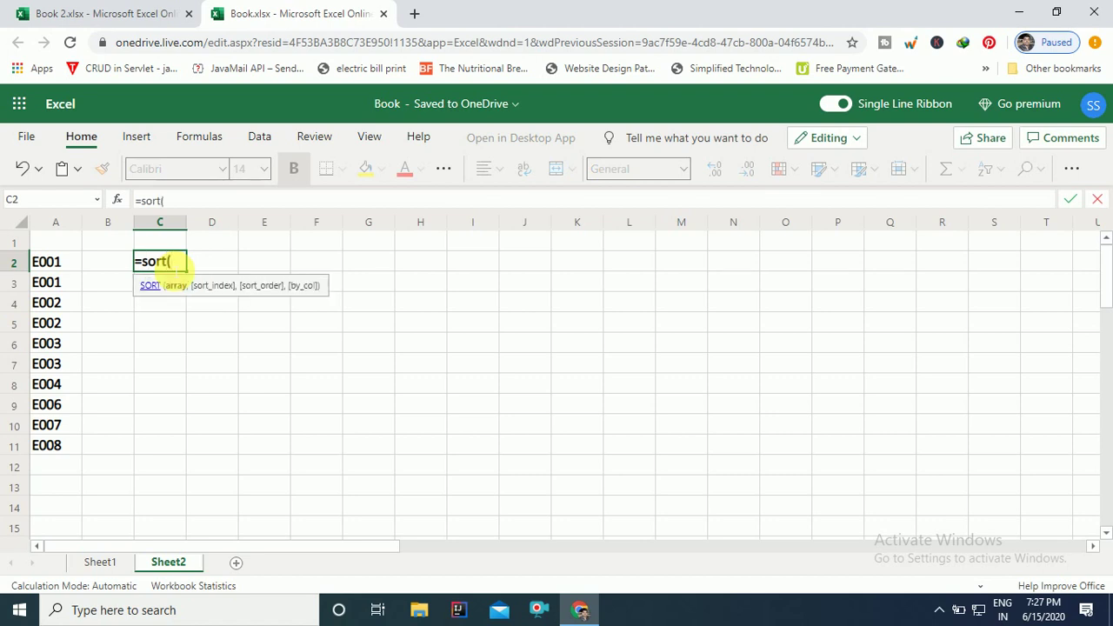
{"action": "type", "text": "sheet1"}
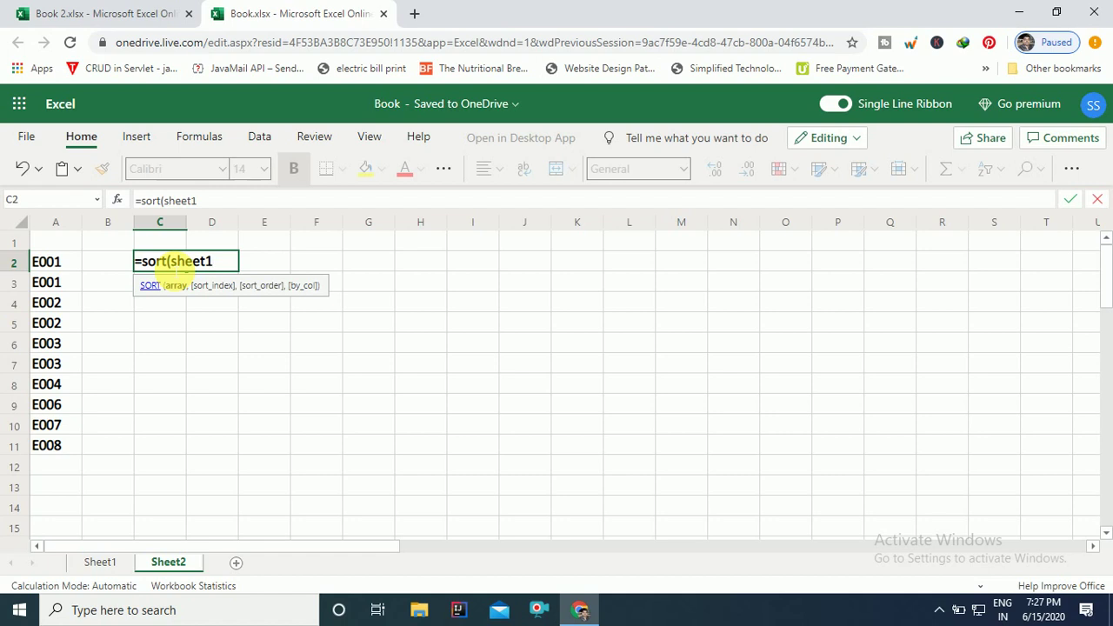
{"action": "type", "text": "!a2:a11,"}
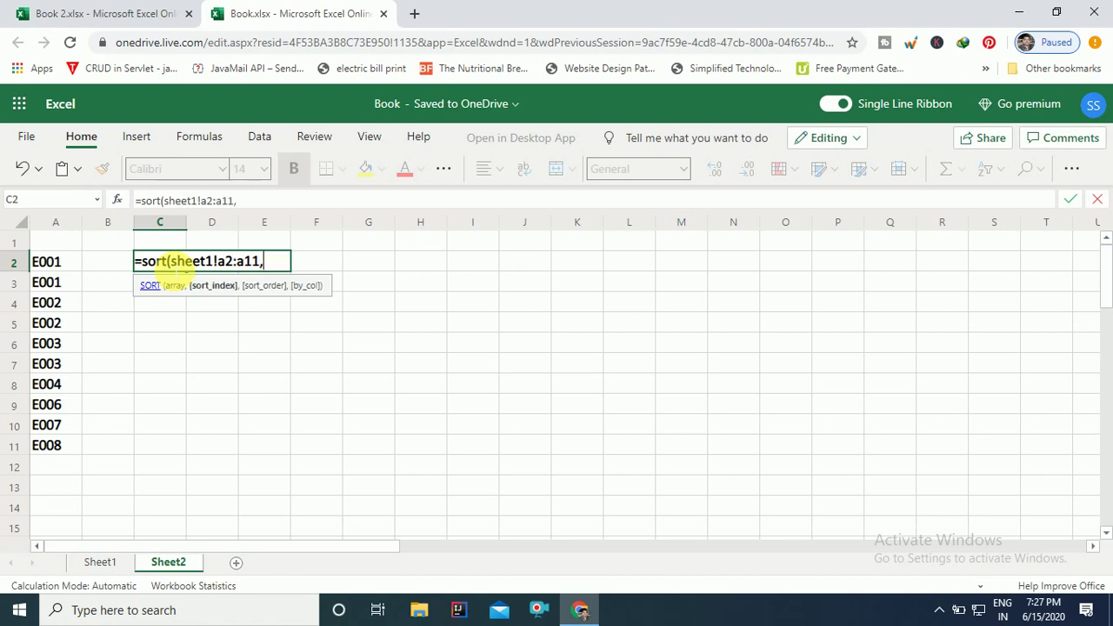
{"action": "type", "text": ",-1"}
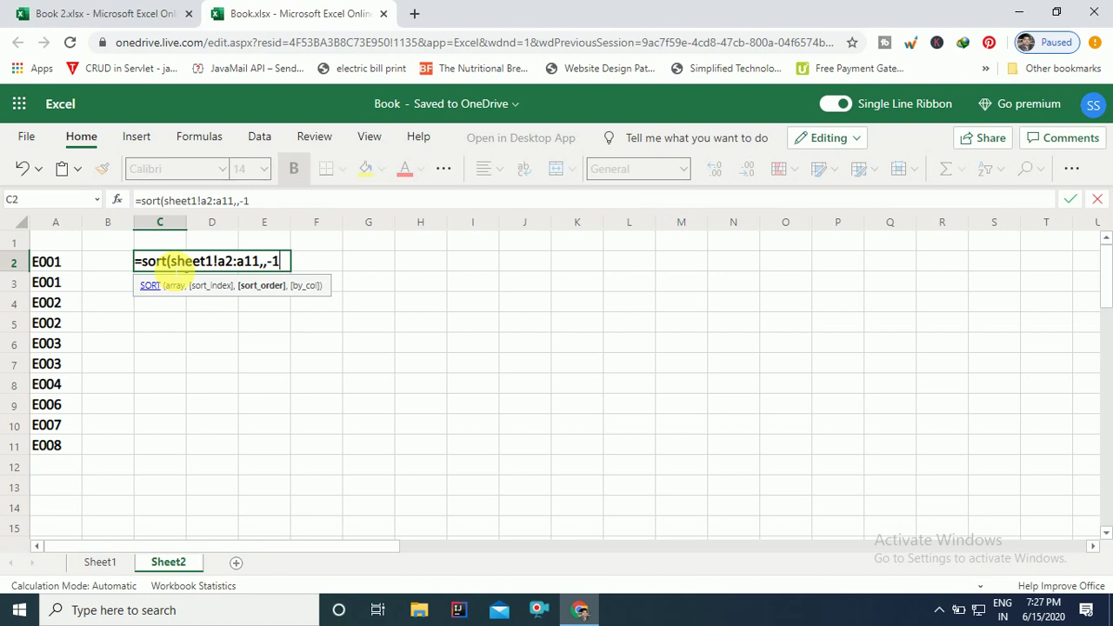
{"action": "type", "text": ")"}
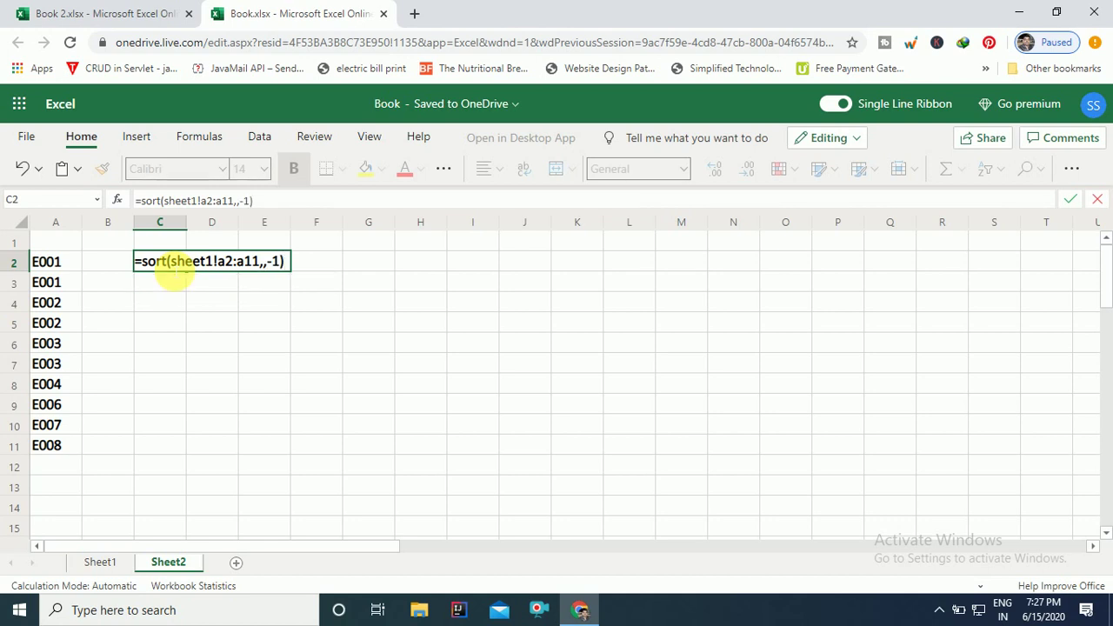
{"action": "key", "text": "Return"}
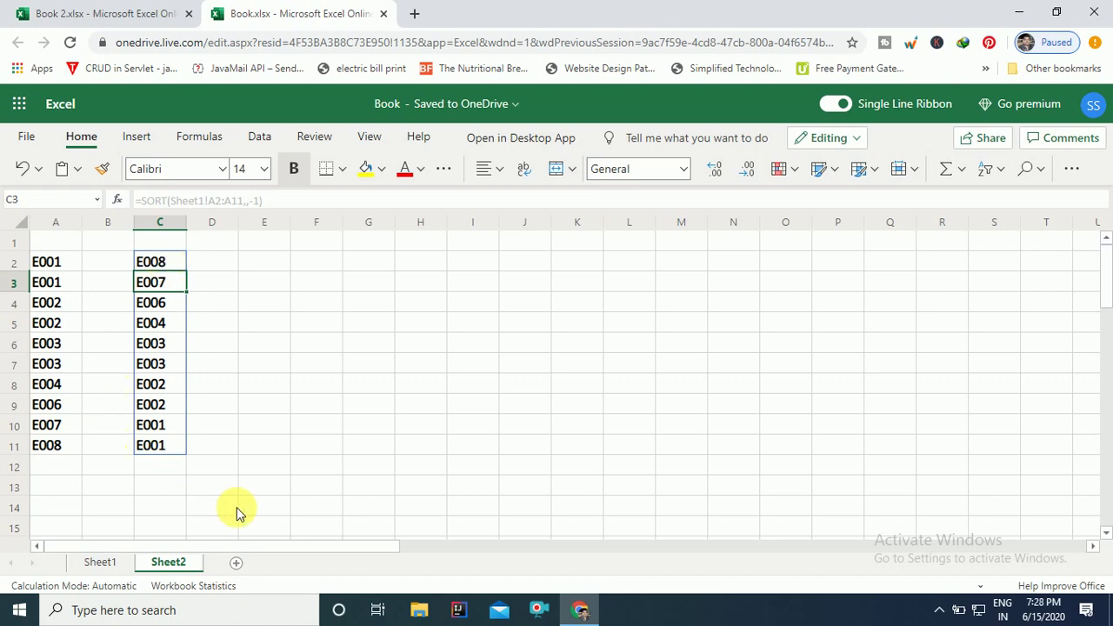
Return to Sheet1 and check the range referenced by the SORT formula in C2
{"action": "left_click", "coordinate": [99, 562]}
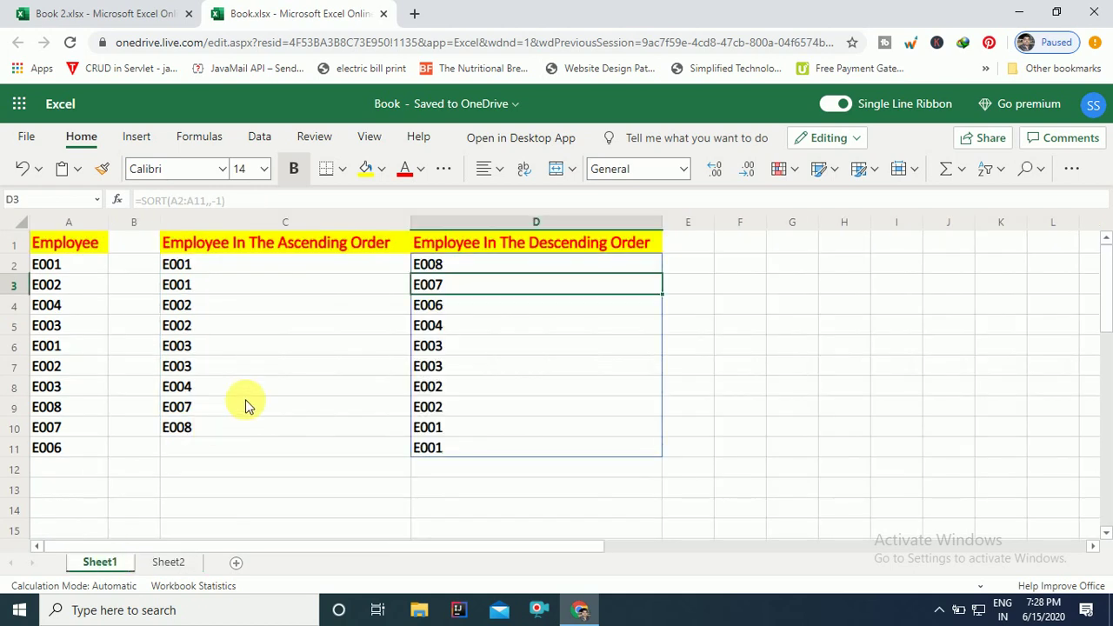
{"action": "left_click", "coordinate": [242, 271]}
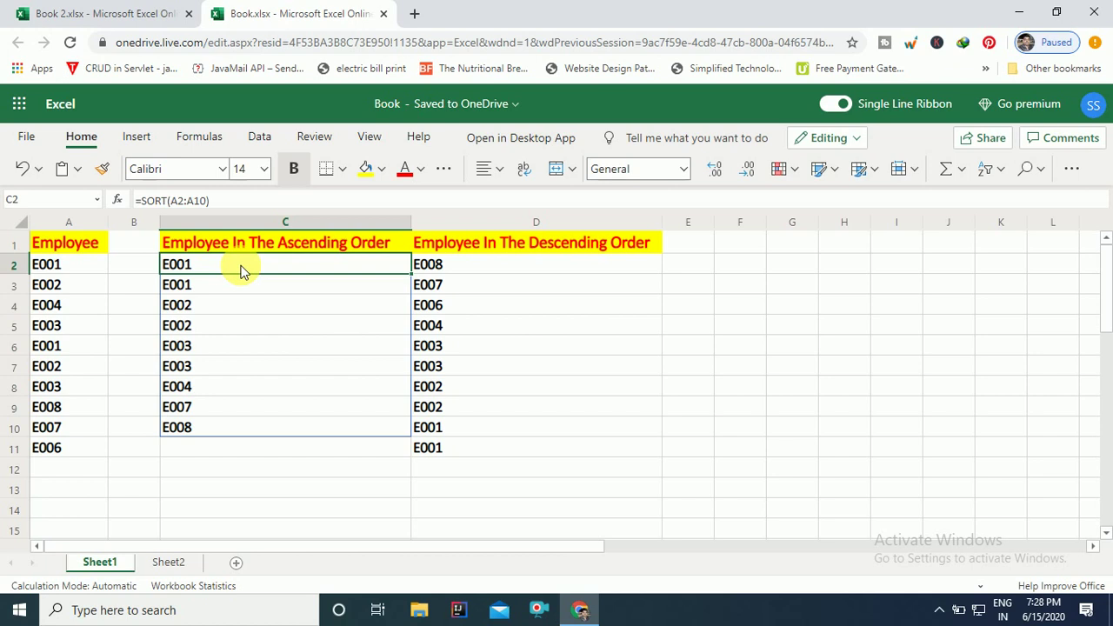
{"action": "double_click", "coordinate": [242, 271]}
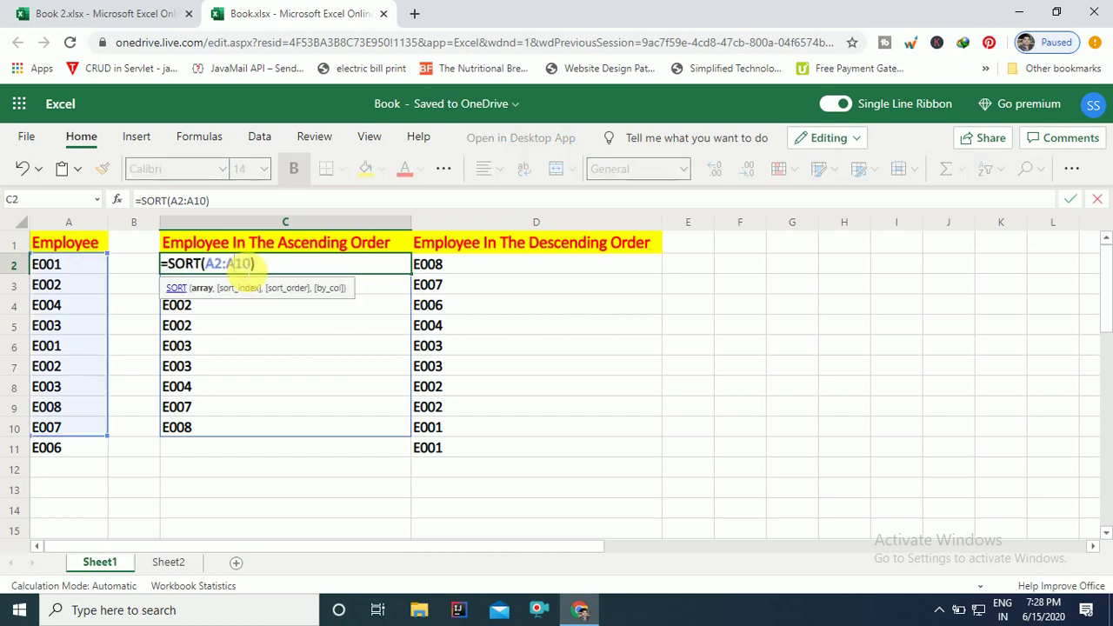
{"action": "key", "text": "Escape"}
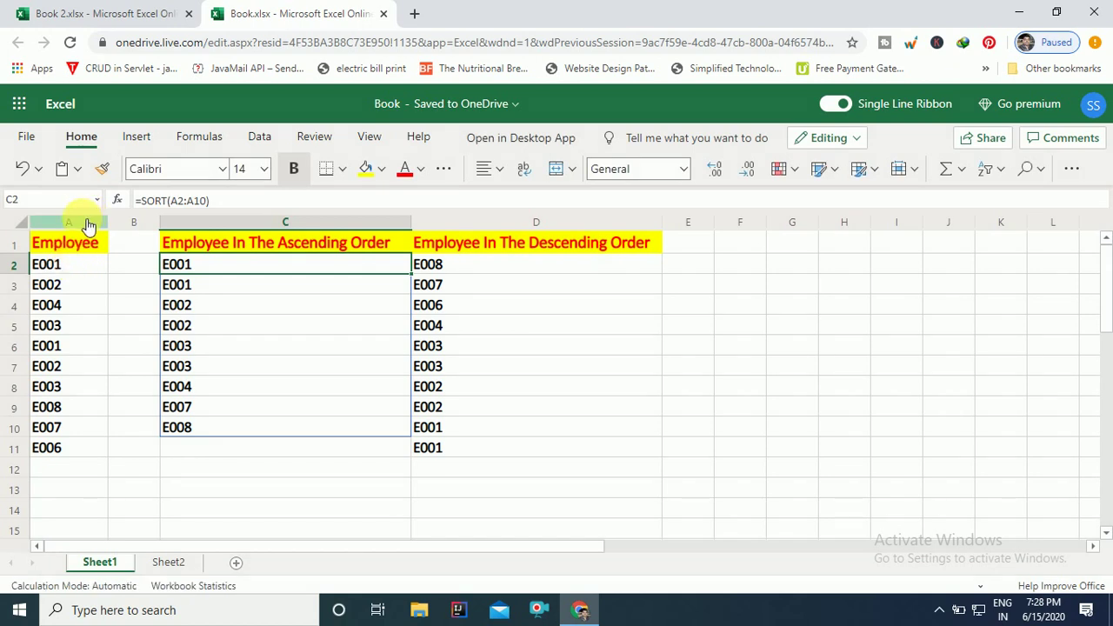
Convert the Employee list in column A into a table with headers
{"action": "left_click", "coordinate": [88, 224]}
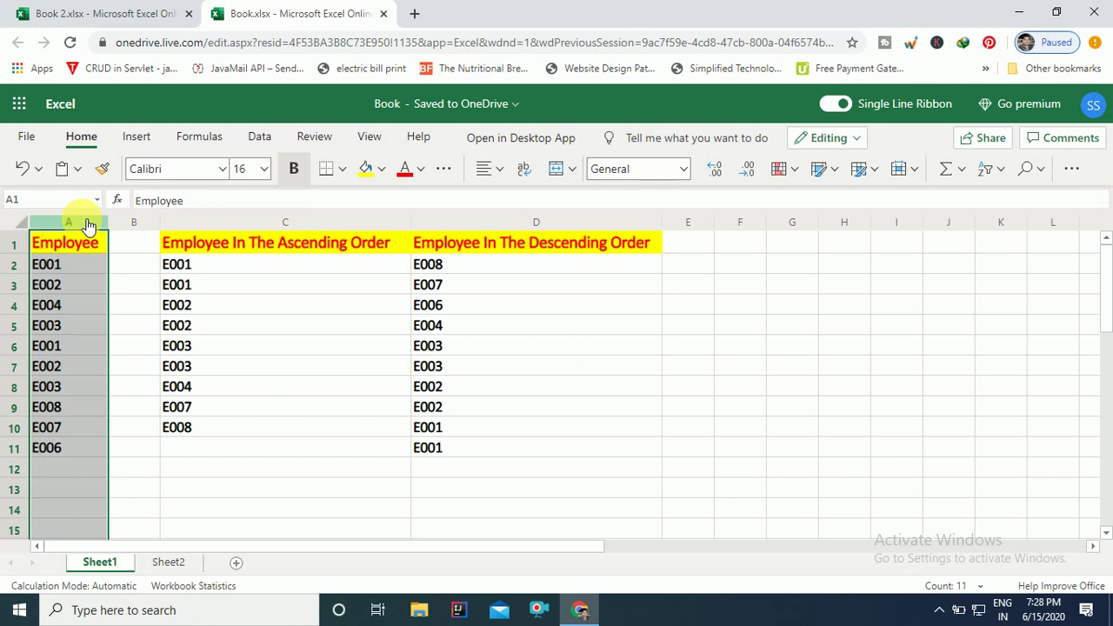
{"action": "left_click", "coordinate": [137, 139]}
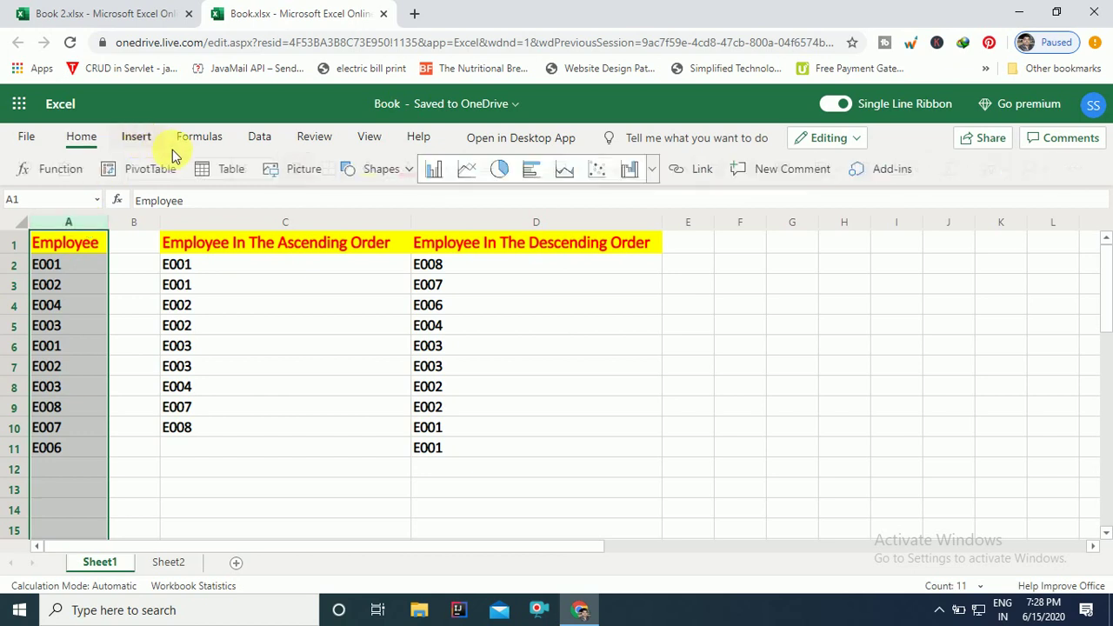
{"action": "left_click", "coordinate": [225, 172]}
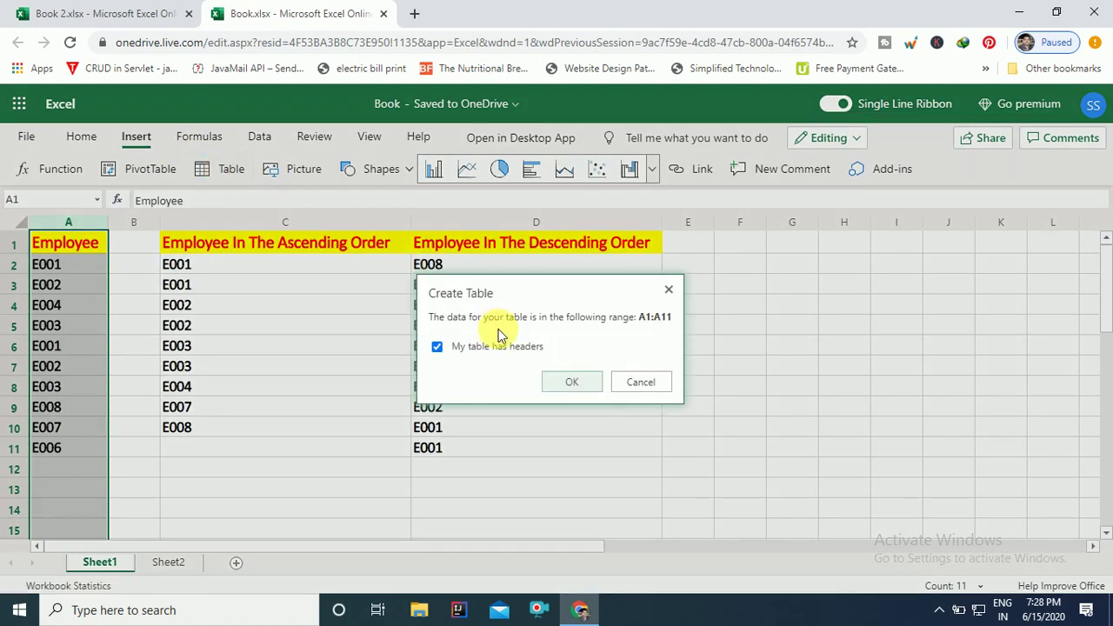
{"action": "left_click", "coordinate": [567, 385]}
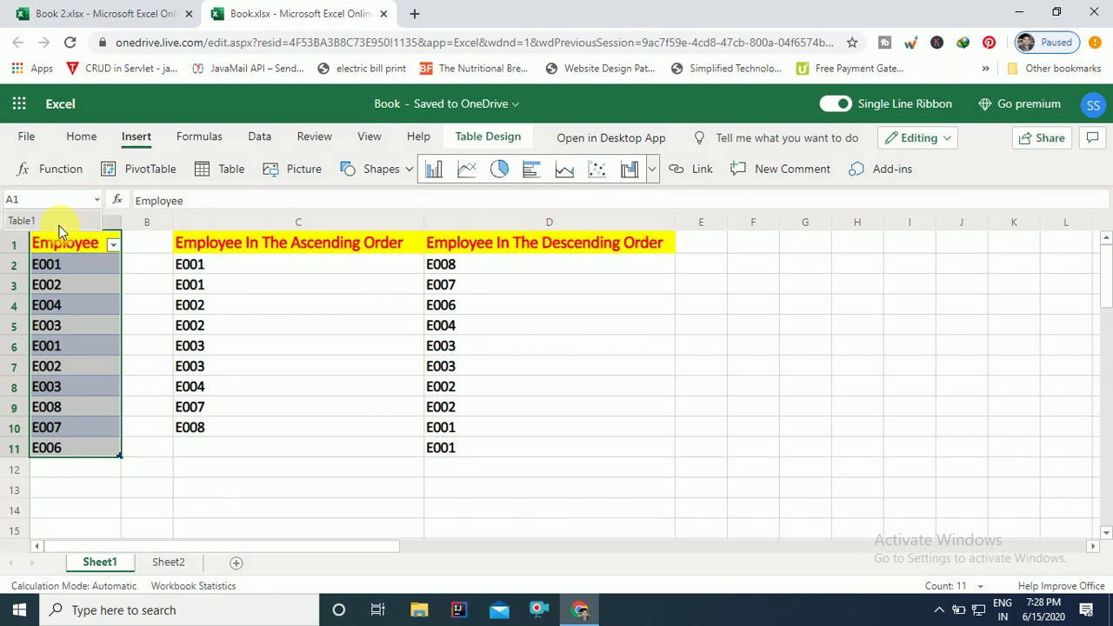
Replace the range in the C2 SORT formula with the table name, making it =SORT(table1)
{"action": "left_click", "coordinate": [270, 269]}
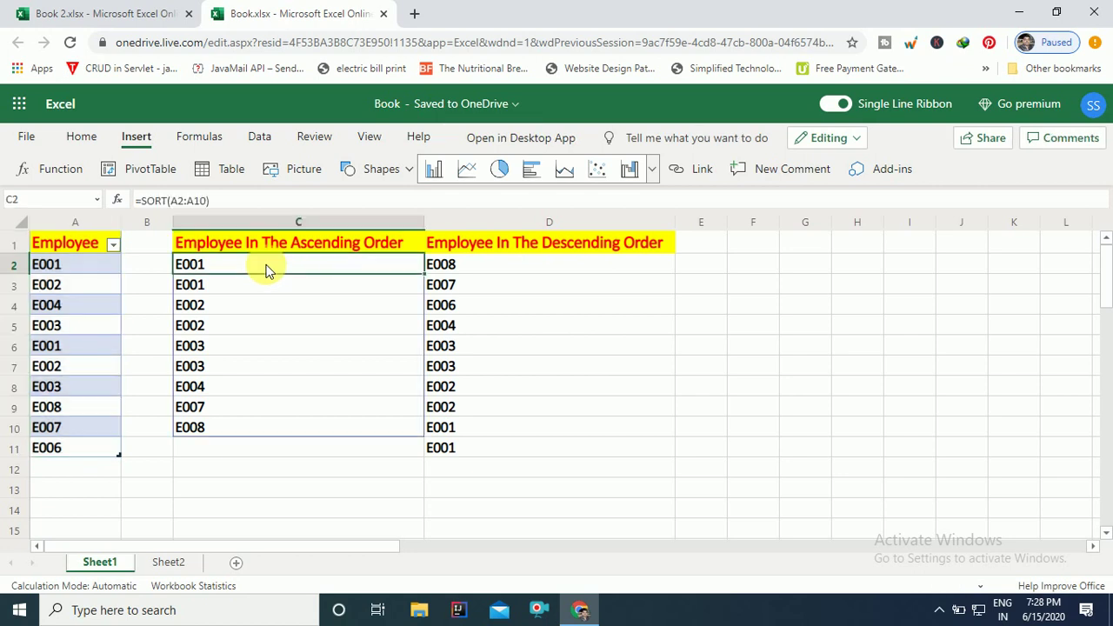
{"action": "double_click", "coordinate": [267, 271]}
{"action": "key", "text": "BackSpace"}
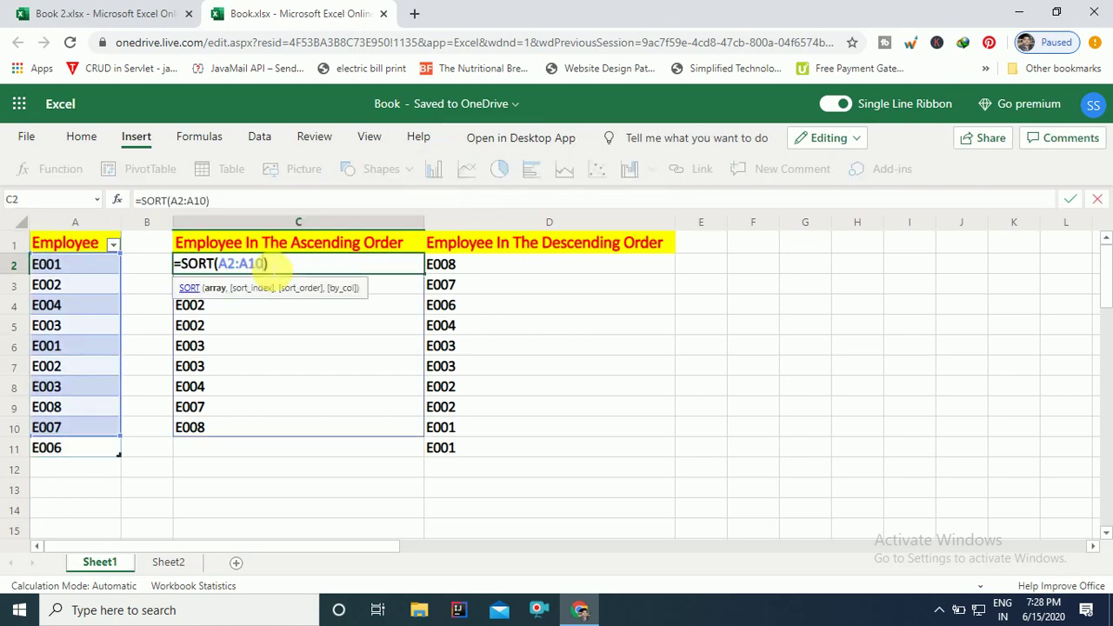
{"action": "key", "text": "BackSpace"}
{"action": "key", "text": "BackSpace"}
{"action": "key", "text": "BackSpace"}
{"action": "key", "text": "BackSpace"}
{"action": "key", "text": "BackSpace"}
{"action": "type", "text": "tabl"}
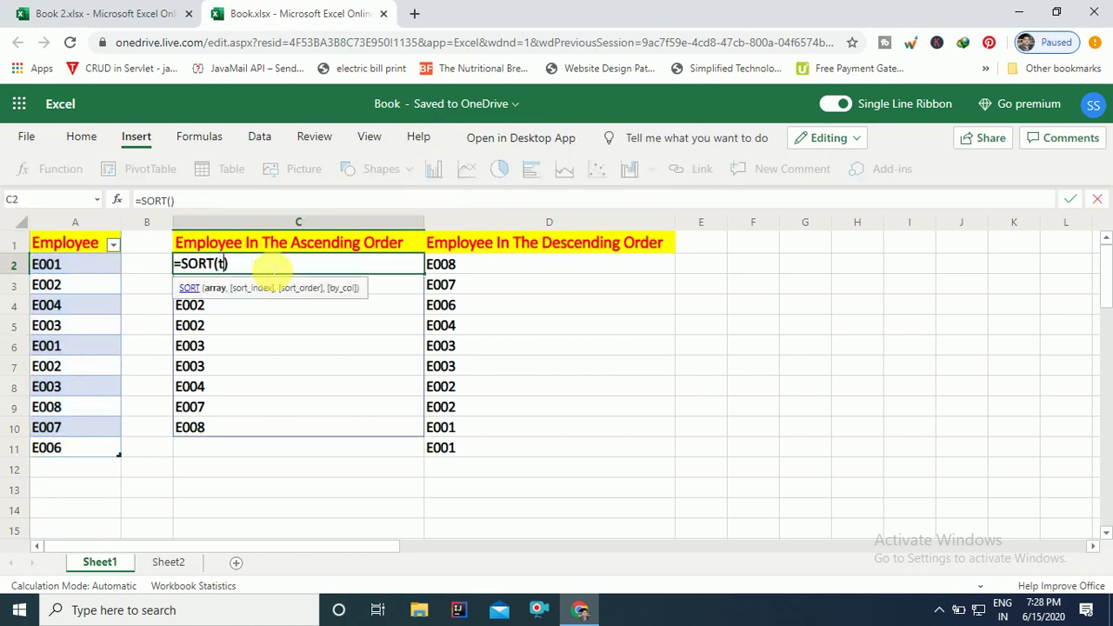
{"action": "type", "text": "e1"}
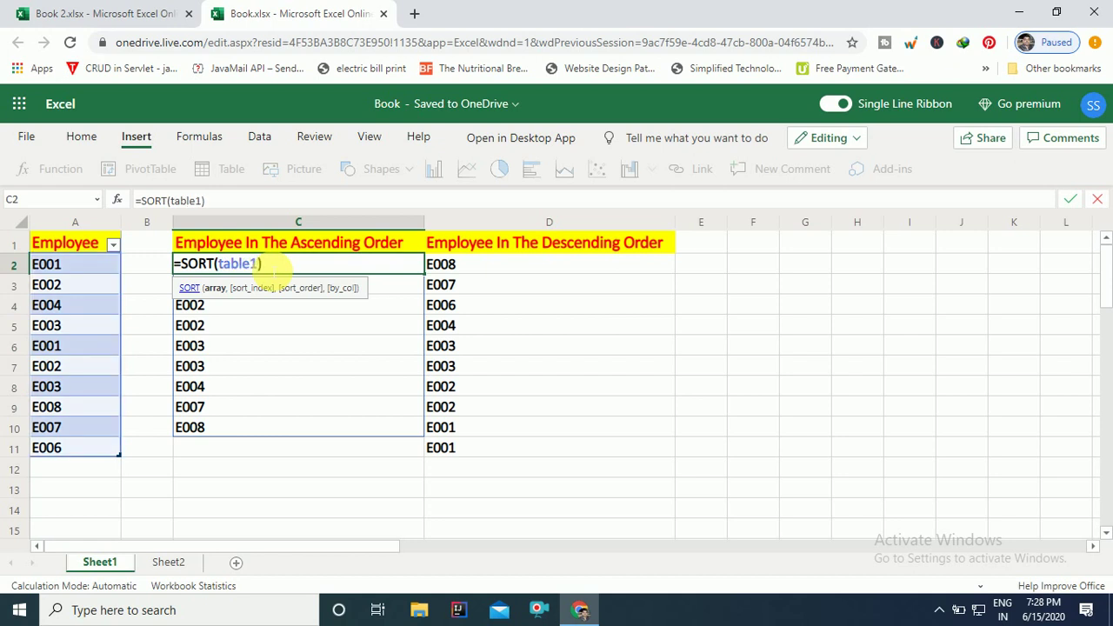
{"action": "key", "text": "Return"}
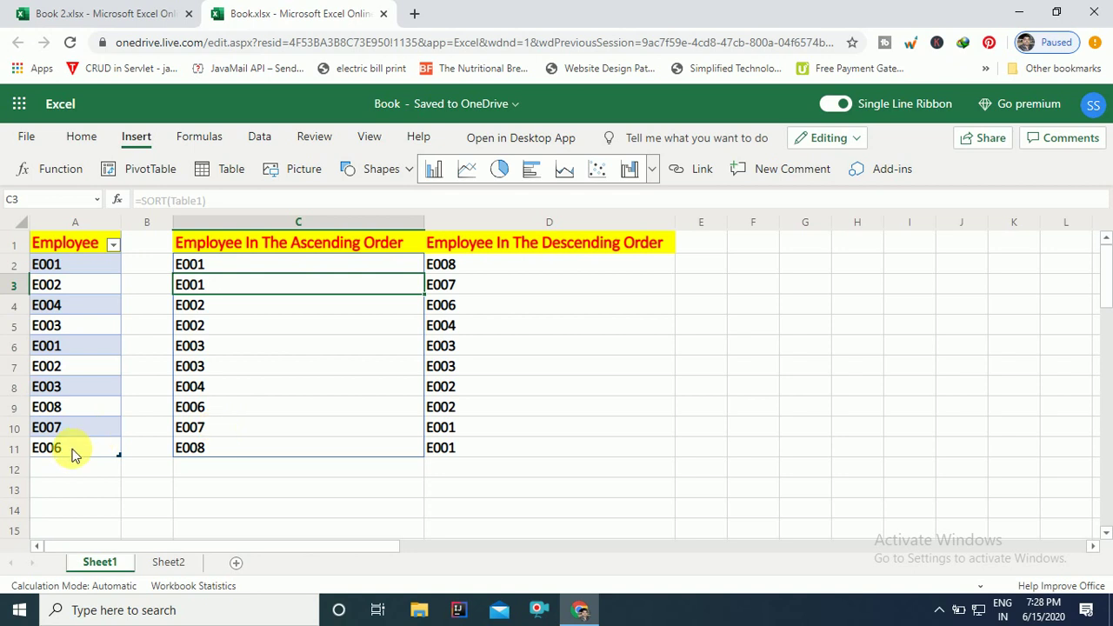
Add the employee code E009 in cell A12, directly below the Employee table
{"action": "left_click", "coordinate": [60, 471]}
{"action": "type", "text": "E009"}
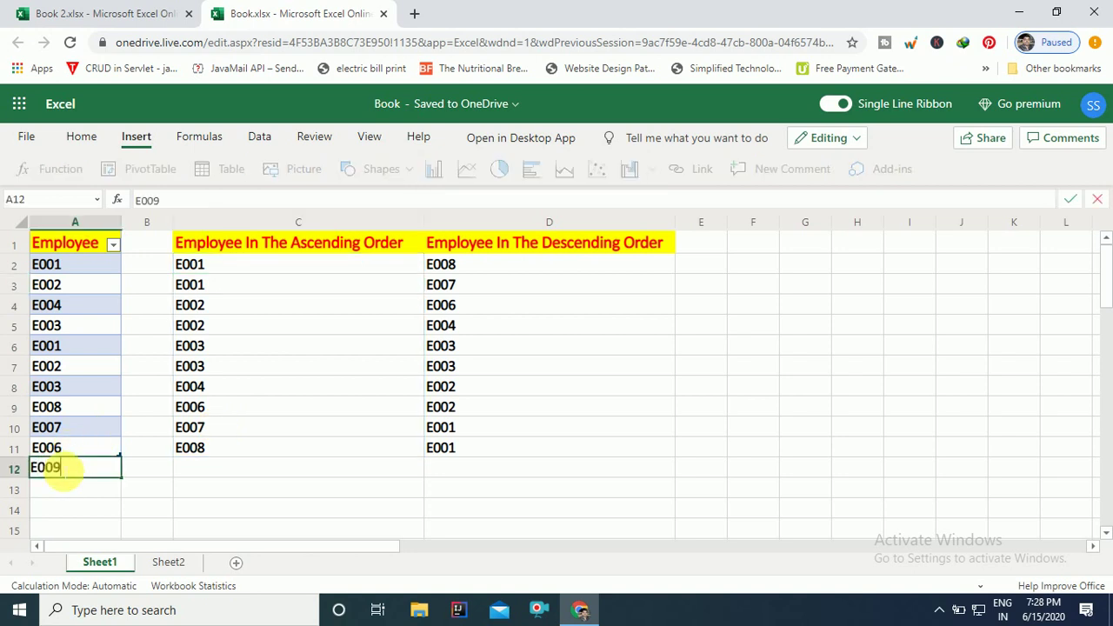
{"action": "key", "text": "Return"}
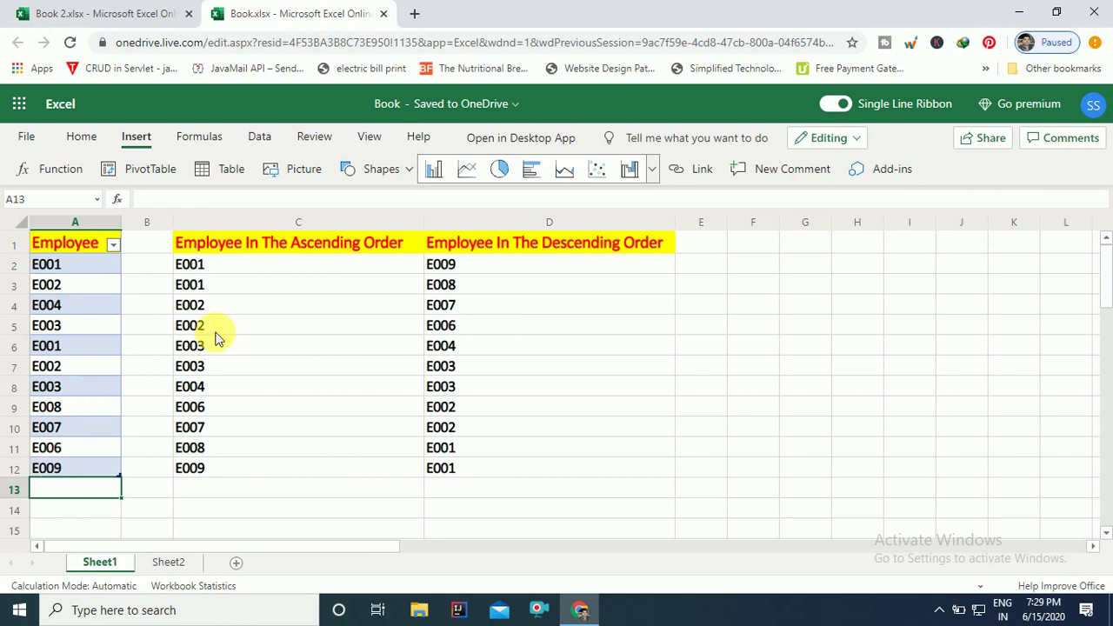
Replace the range in the D2 SORT formula with the table name, making it =SORT(table1,,-1)
{"action": "left_click", "coordinate": [303, 265]}
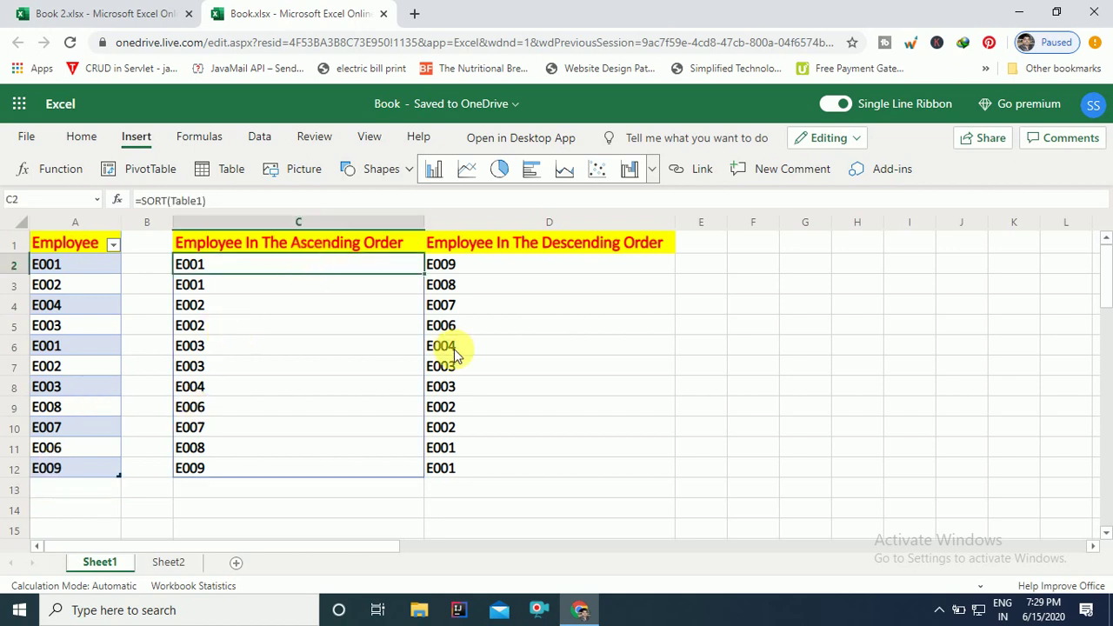
{"action": "left_click", "coordinate": [485, 284]}
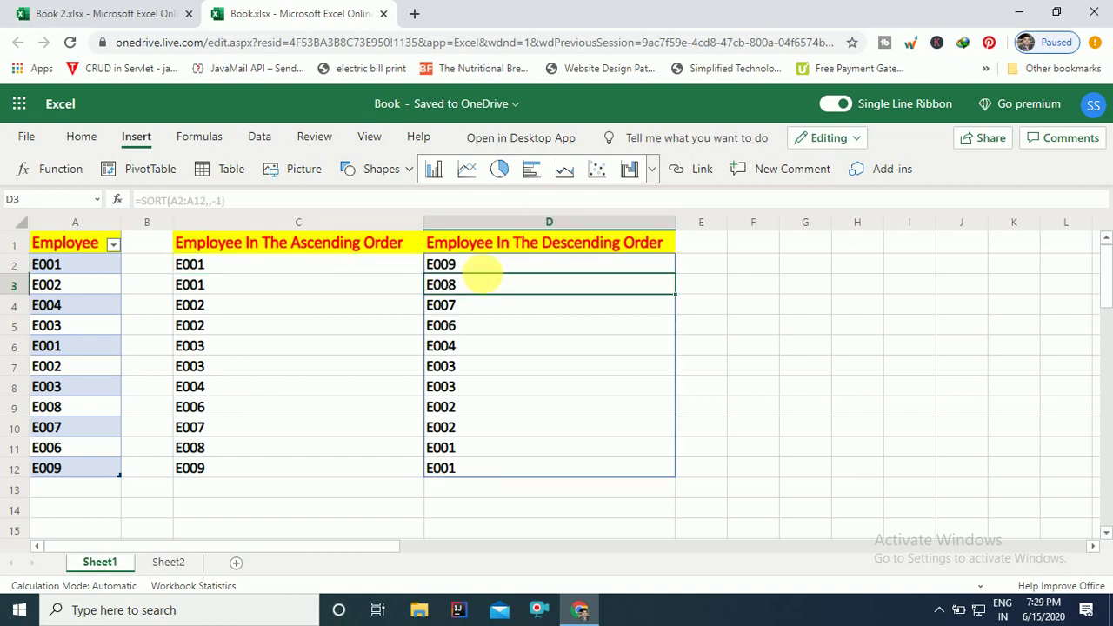
{"action": "left_click", "coordinate": [484, 272]}
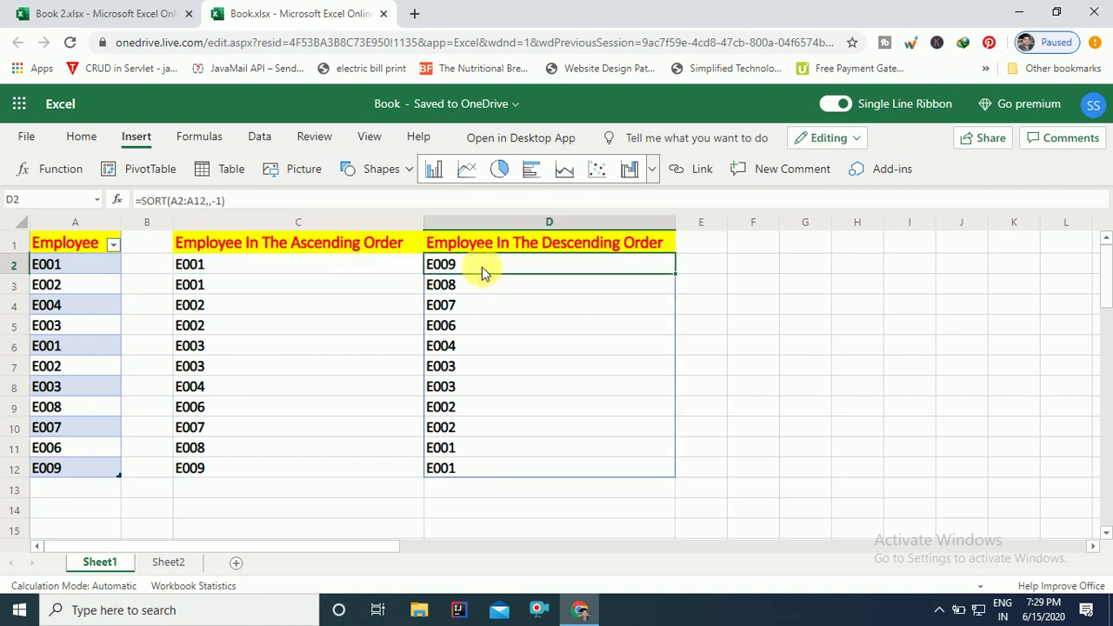
{"action": "double_click", "coordinate": [482, 267]}
{"action": "key", "text": "Left"}
{"action": "key", "text": "Left"}
{"action": "key", "text": "Left"}
{"action": "key", "text": "Left"}
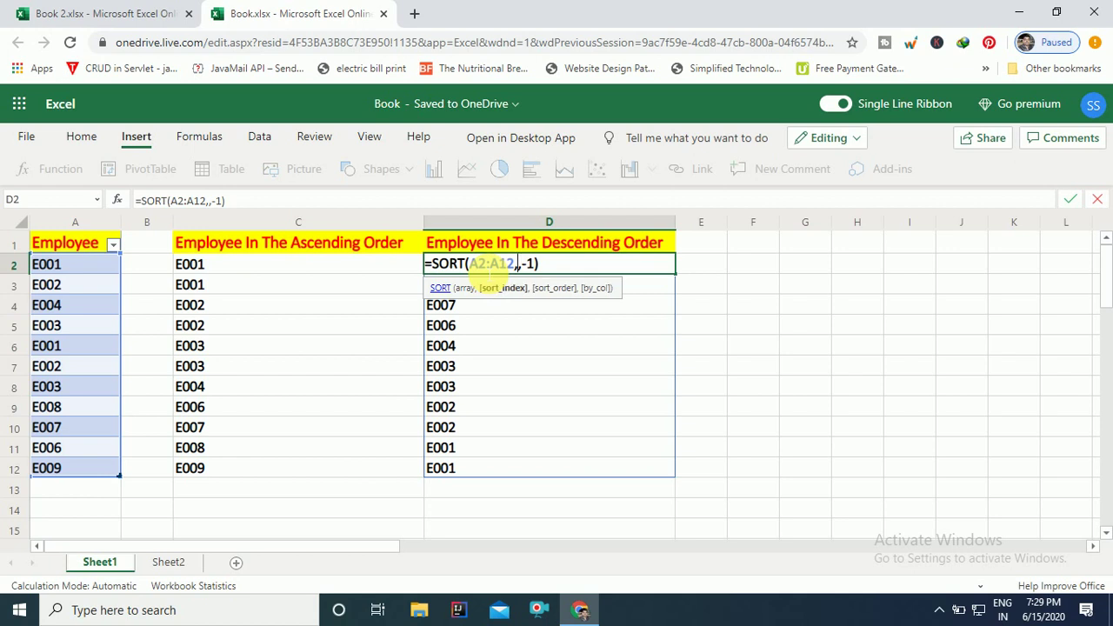
{"action": "key", "text": "BackSpace"}
{"action": "key", "text": "BackSpace"}
{"action": "key", "text": "BackSpace"}
{"action": "key", "text": "BackSpace"}
{"action": "key", "text": "BackSpace"}
{"action": "key", "text": "BackSpace"}
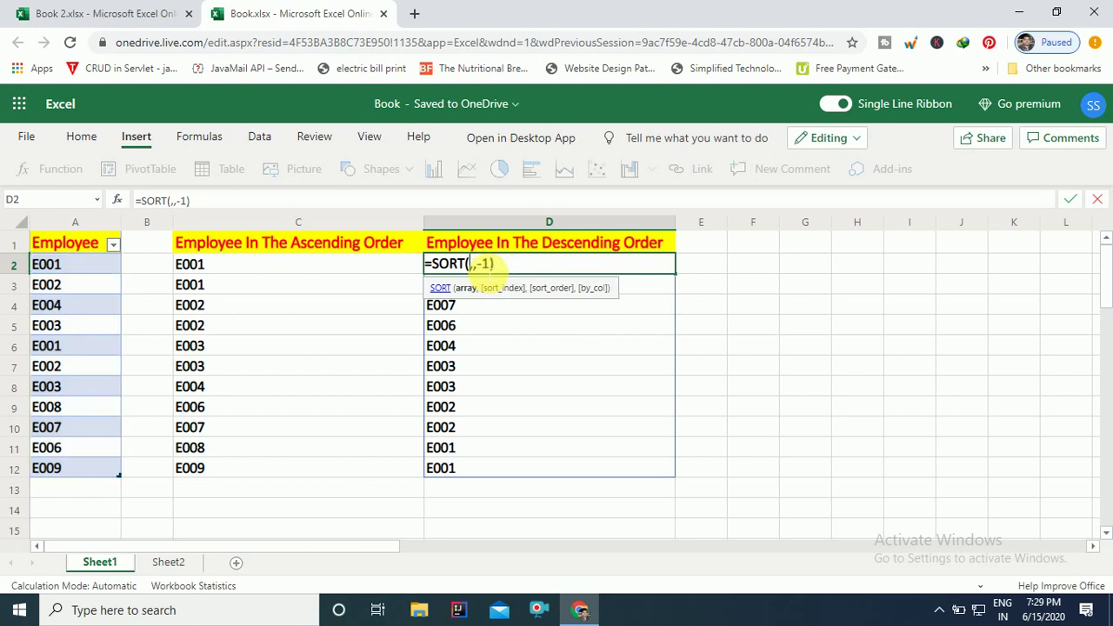
{"action": "type", "text": "table1"}
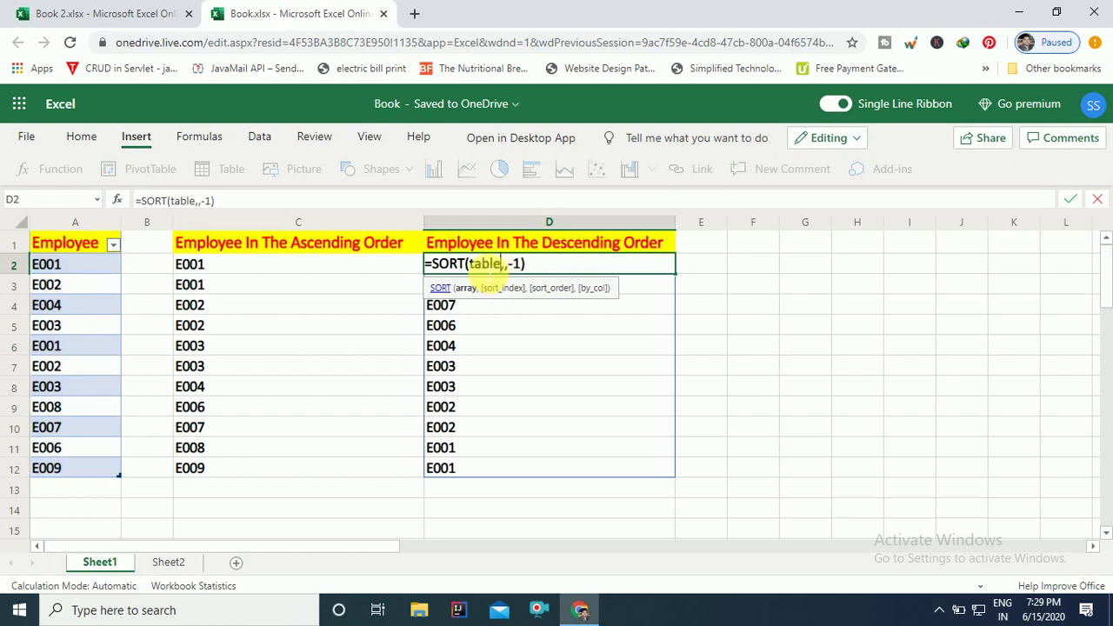
{"action": "key", "text": "Return"}
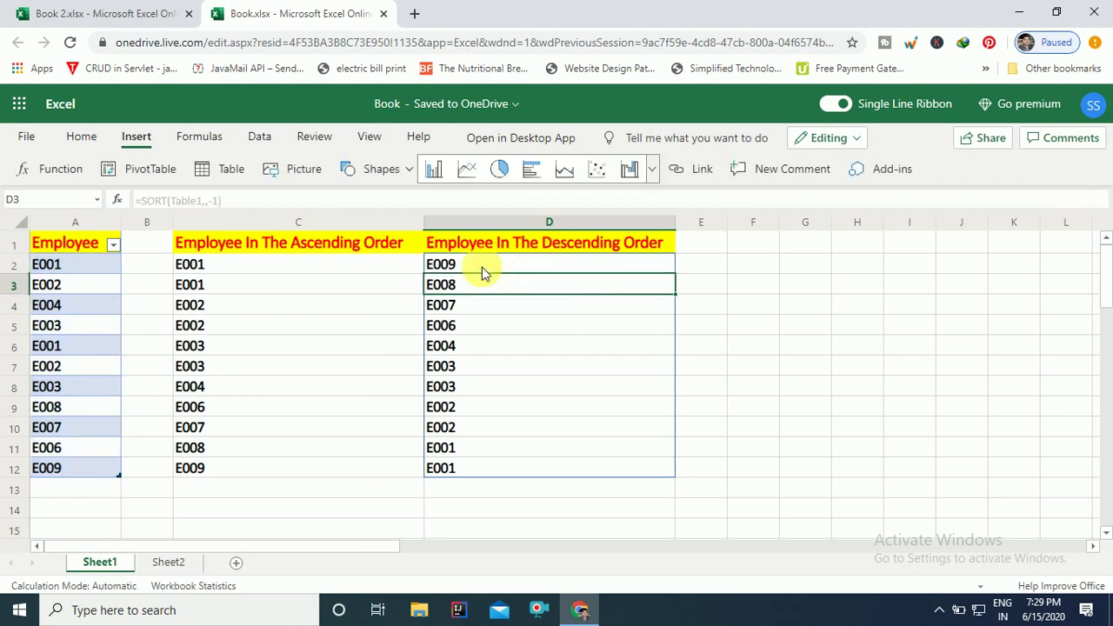
On Sheet2, replace the cell range in the A2 SORT formula with the table name, making it =SORT(Sheet1!table1)
{"action": "left_click", "coordinate": [192, 567]}
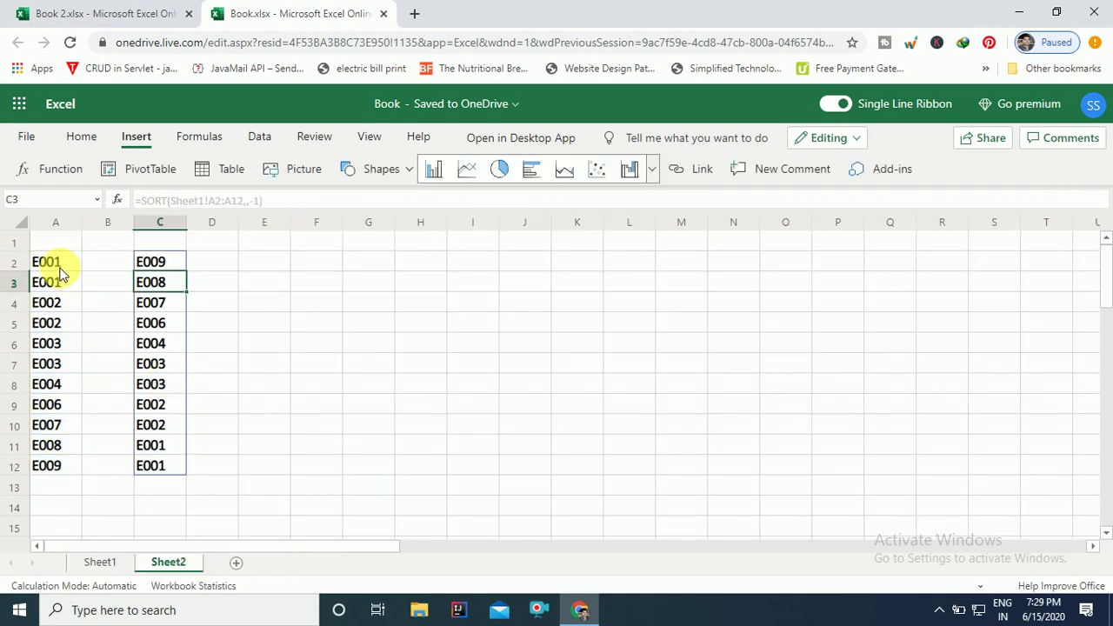
{"action": "left_click", "coordinate": [59, 271]}
{"action": "double_click", "coordinate": [59, 270]}
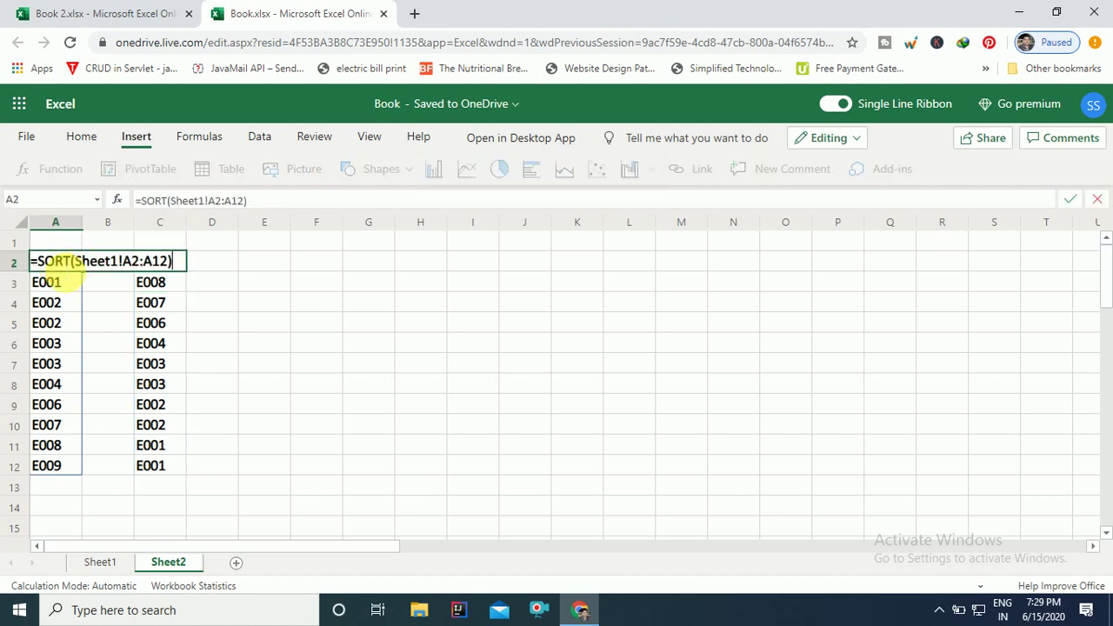
{"action": "key", "text": "Left"}
{"action": "key", "text": "Left"}
{"action": "key", "text": "Left"}
{"action": "key", "text": "Left"}
{"action": "key", "text": "Left"}
{"action": "key", "text": "Right"}
{"action": "key", "text": "Right"}
{"action": "key", "text": "Right"}
{"action": "key", "text": "Right"}
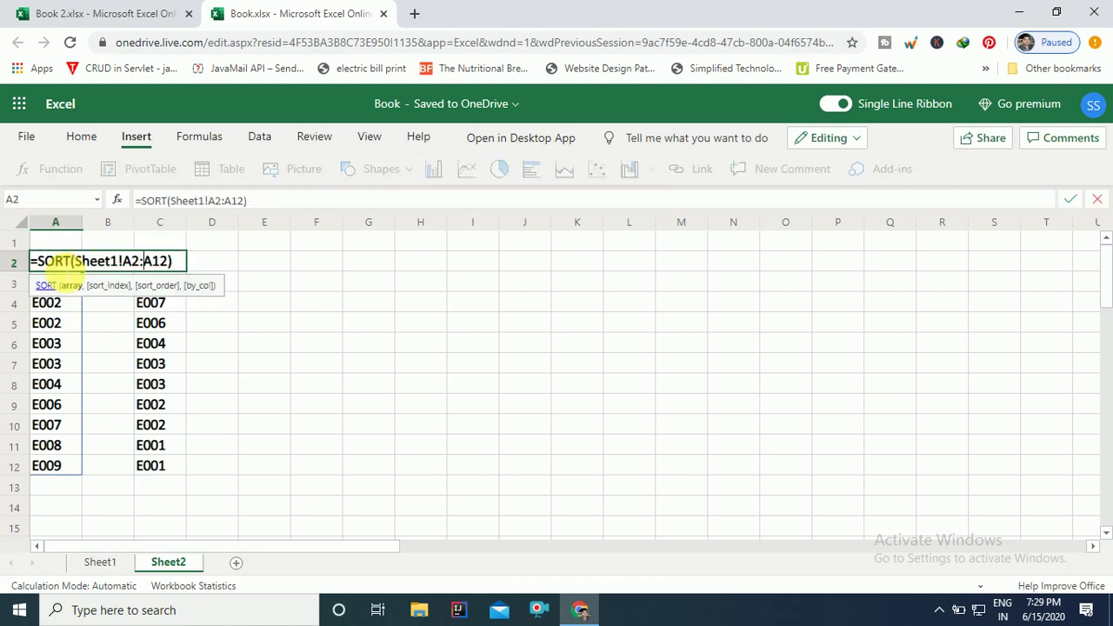
{"action": "key", "text": "BackSpace"}
{"action": "key", "text": "BackSpace"}
{"action": "key", "text": "BackSpace"}
{"action": "key", "text": "BackSpace"}
{"action": "key", "text": "BackSpace"}
{"action": "key", "text": "BackSpace"}
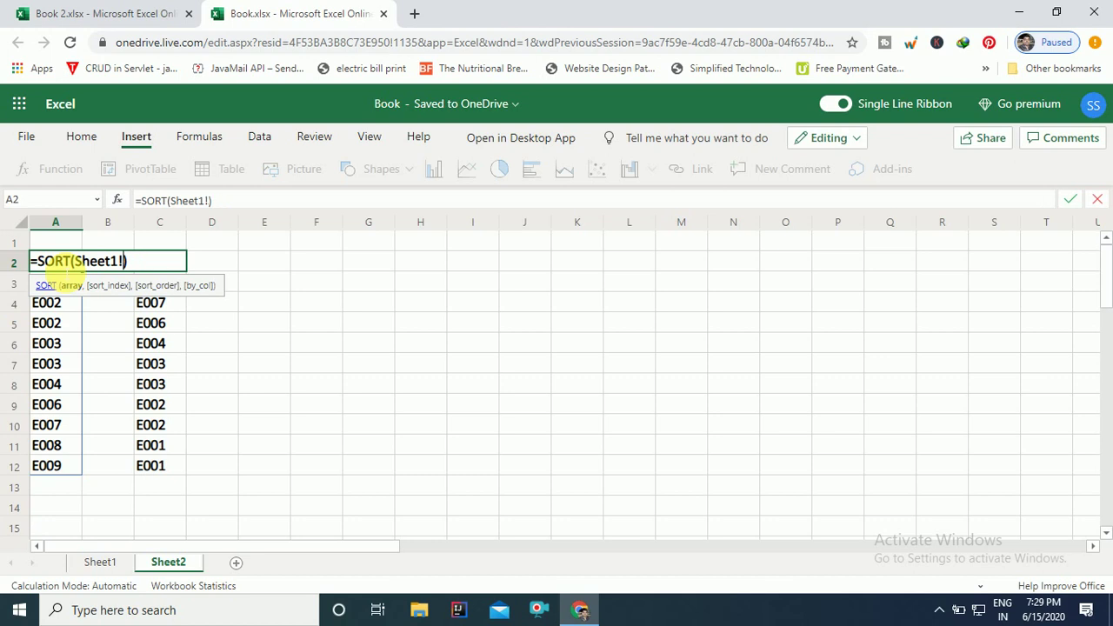
{"action": "type", "text": "table1"}
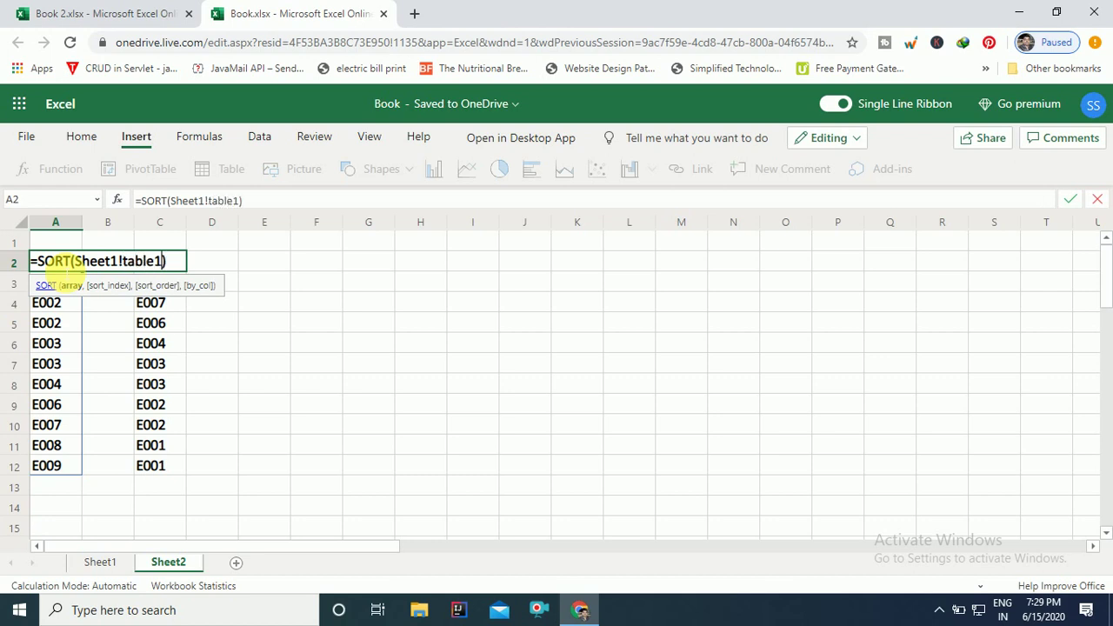
{"action": "key", "text": "Return"}
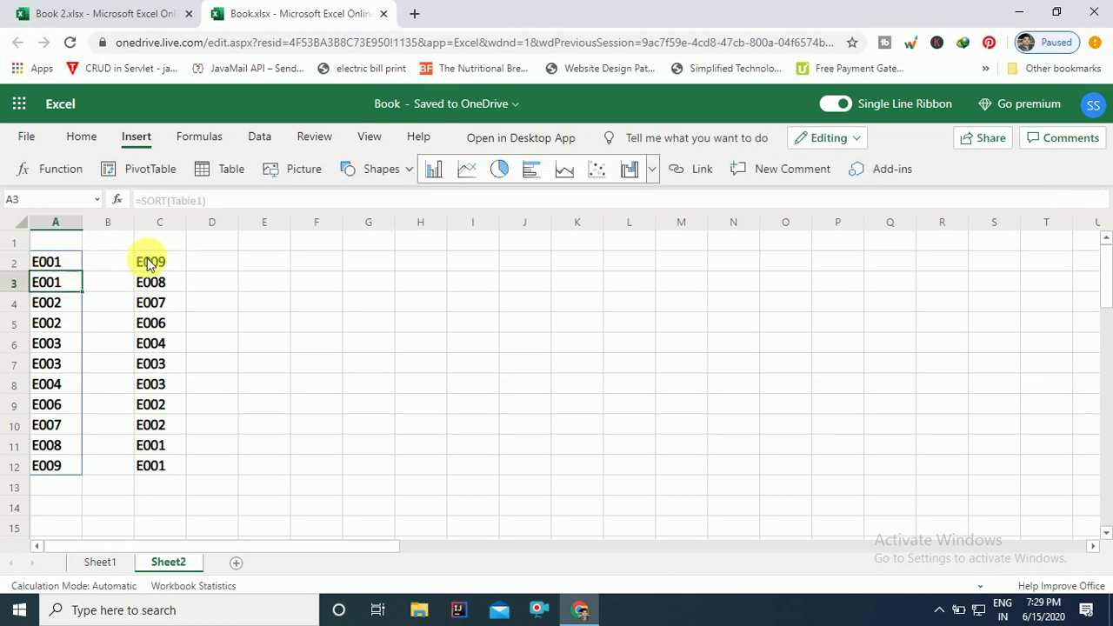
Replace the cell range in Sheet2's C2 SORT formula with the name tabel1, keeping the -1 sort order
{"action": "left_click", "coordinate": [150, 265]}
{"action": "double_click", "coordinate": [150, 264]}
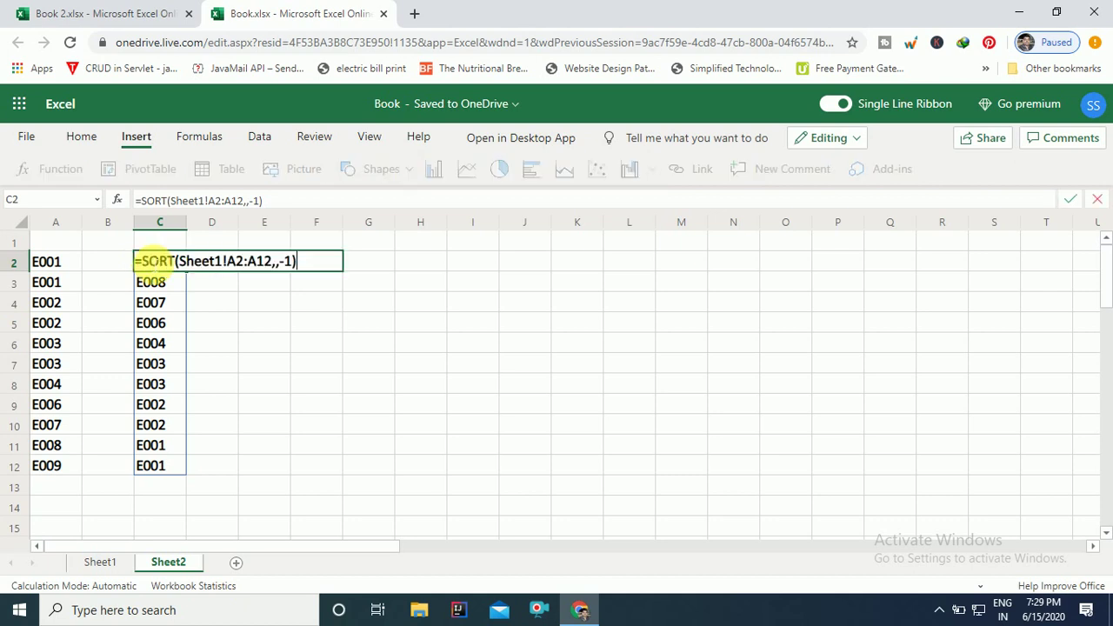
{"action": "key", "text": "Left"}
{"action": "key", "text": "Left"}
{"action": "key", "text": "Left"}
{"action": "key", "text": "Left"}
{"action": "key", "text": "Left"}
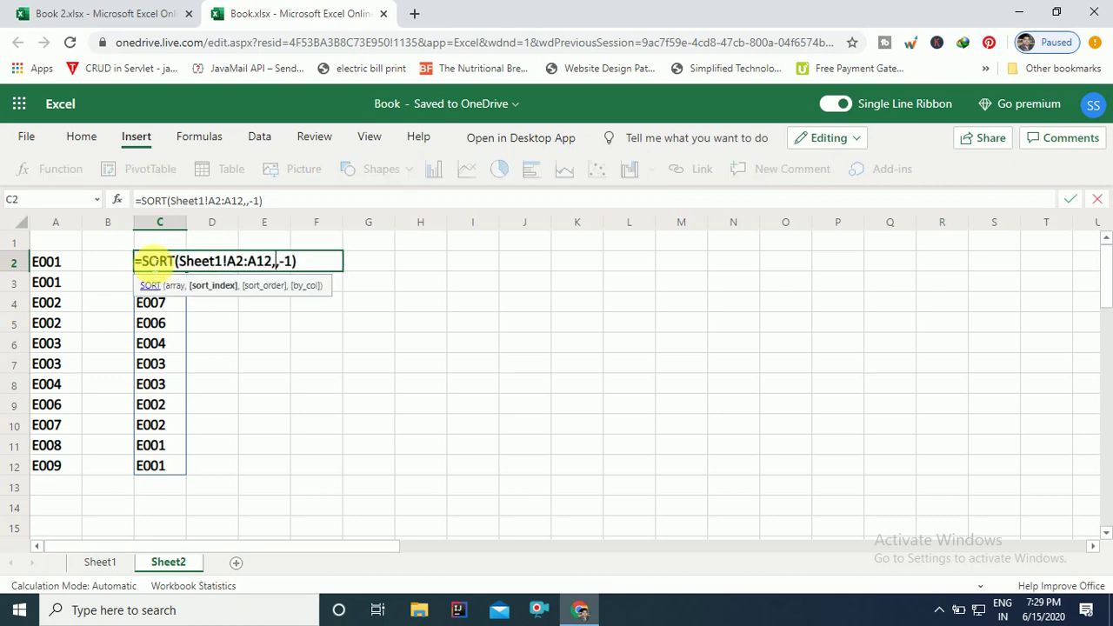
{"action": "key", "text": "BackSpace"}
{"action": "key", "text": "BackSpace"}
{"action": "key", "text": "BackSpace"}
{"action": "key", "text": "BackSpace"}
{"action": "key", "text": "BackSpace"}
{"action": "key", "text": "BackSpace"}
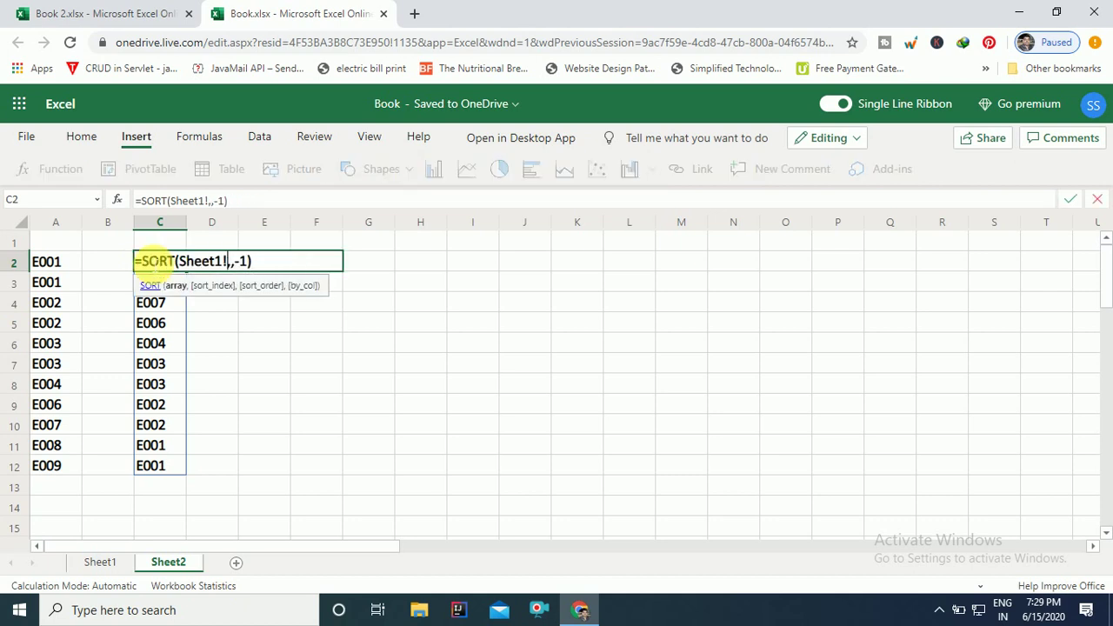
{"action": "type", "text": "tabel1"}
{"action": "key", "text": "Return"}
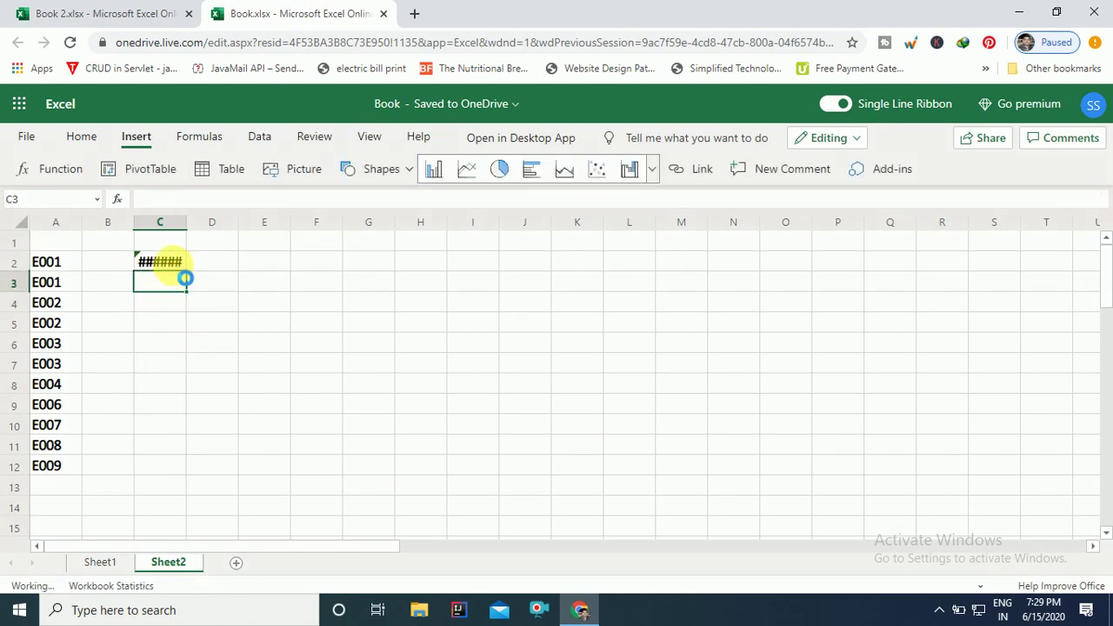
Correct the misspelled table name in Sheet2's C2 formula, making it =SORT(Sheet1!table1,,-1)
{"action": "left_click", "coordinate": [166, 261]}
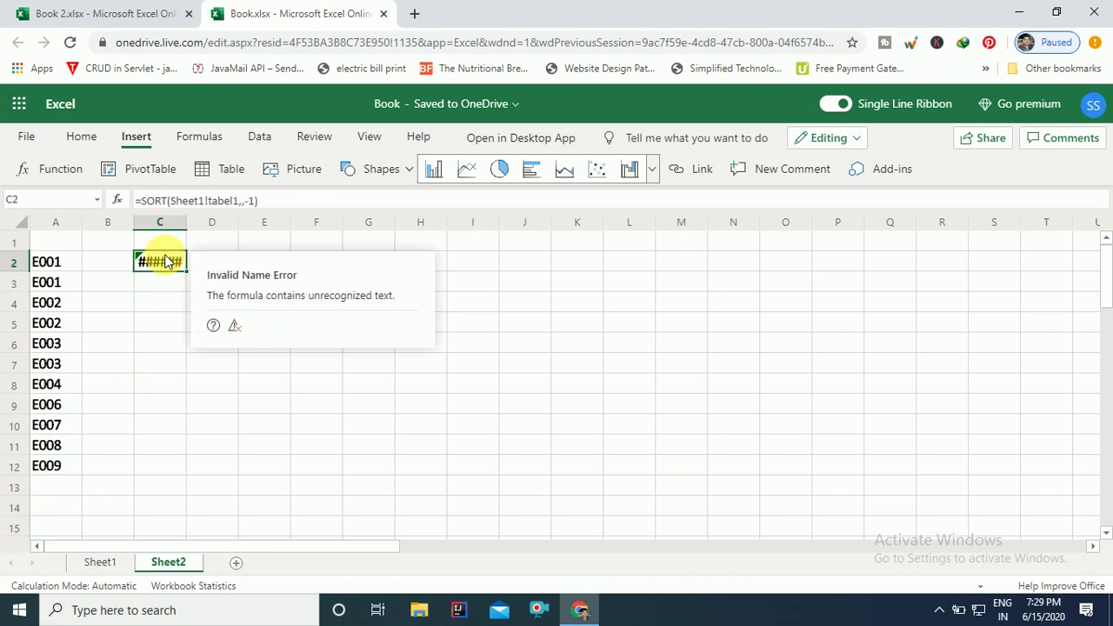
{"action": "double_click", "coordinate": [167, 258]}
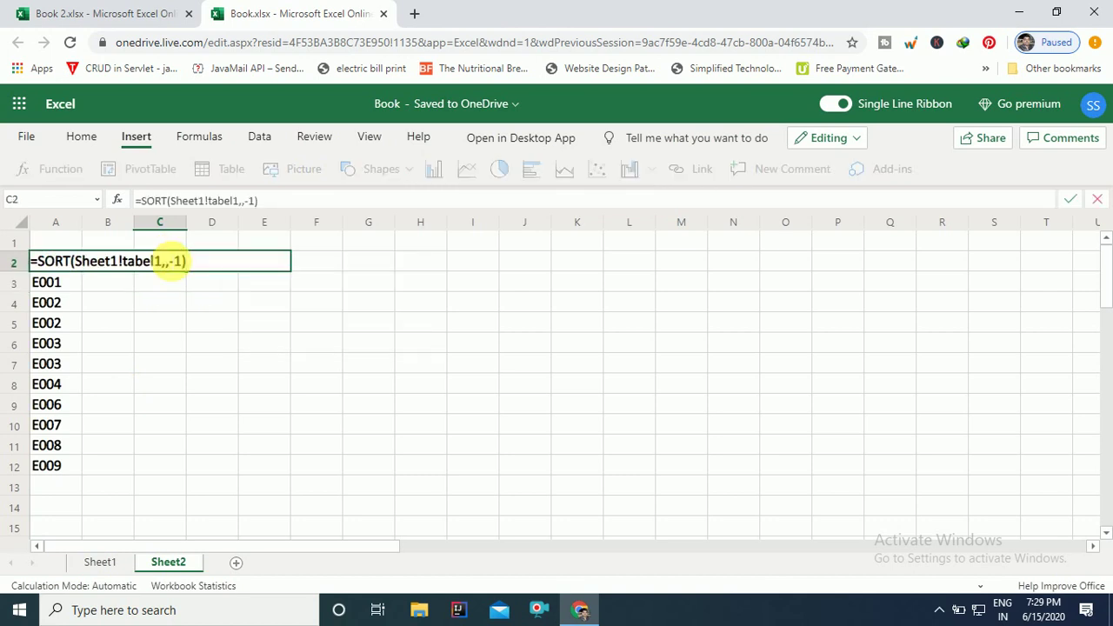
{"action": "left_click", "coordinate": [171, 261]}
{"action": "key", "text": "Left"}
{"action": "key", "text": "Left"}
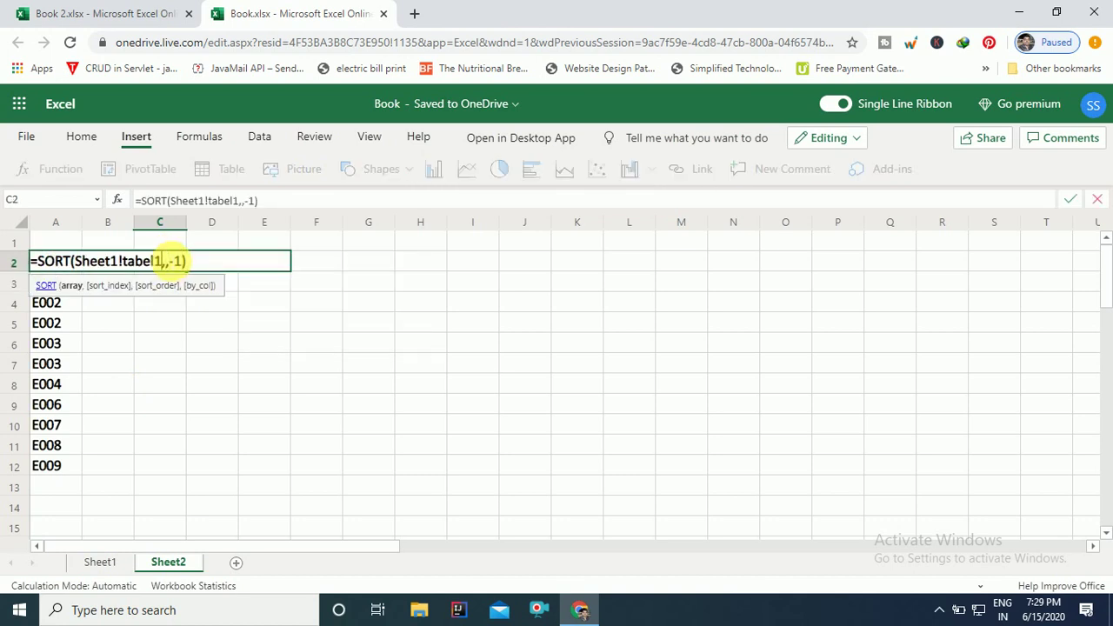
{"action": "key", "text": "Left"}
{"action": "type", "text": "="}
{"action": "key", "text": "BackSpace"}
{"action": "key", "text": "BackSpace"}
{"action": "type", "text": "e"}
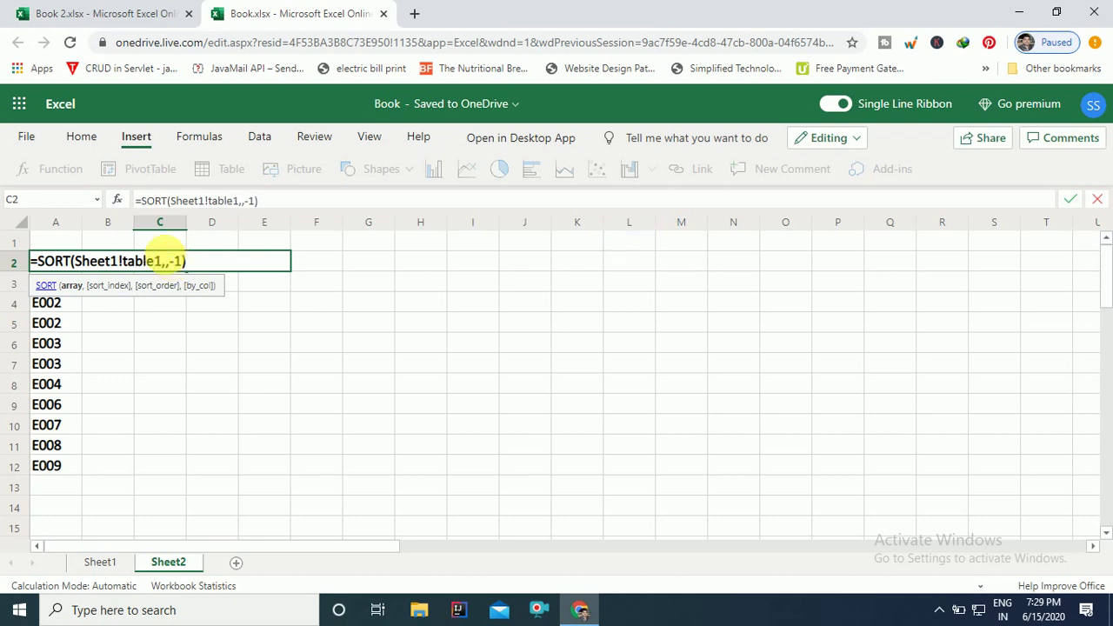
{"action": "key", "text": "Return"}
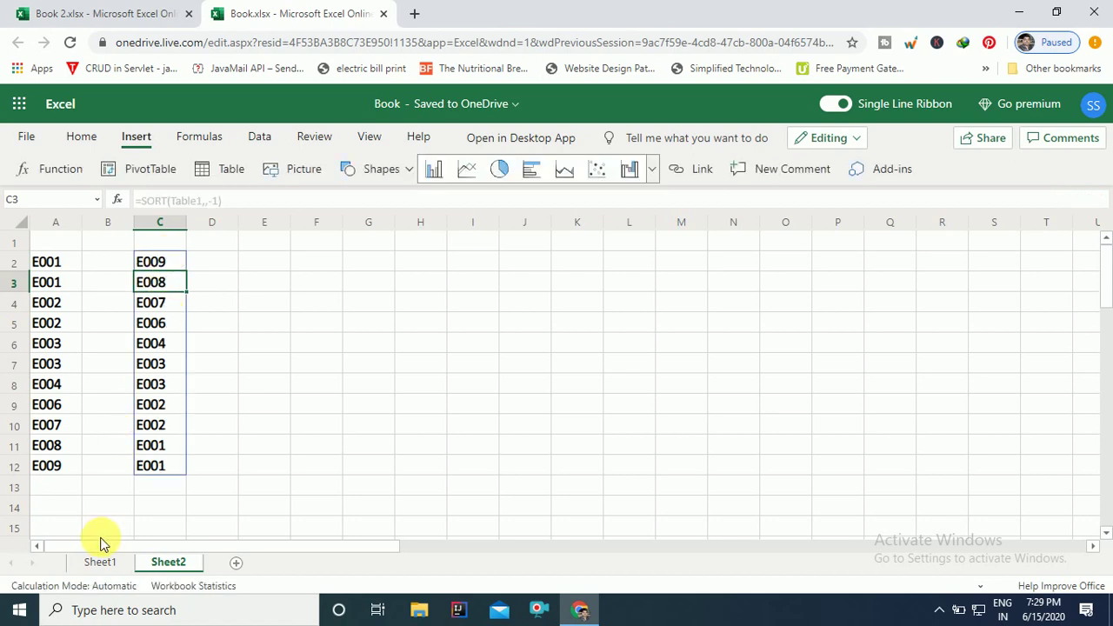
Return to Sheet1 and check the SORT formulas in C2 and D2
{"action": "left_click", "coordinate": [100, 564]}
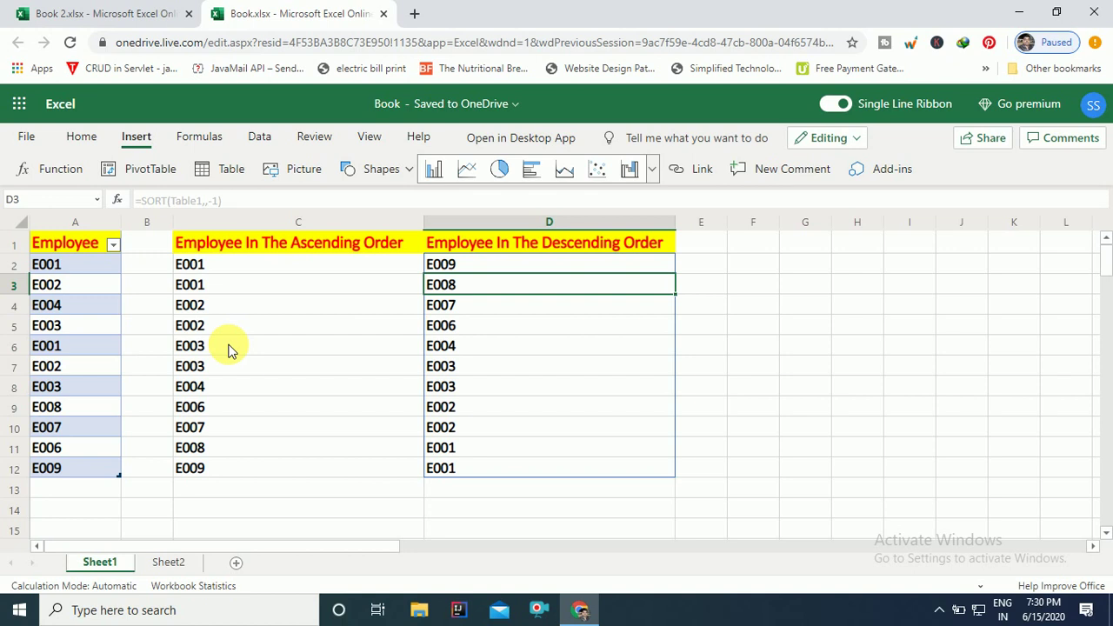
{"action": "left_click", "coordinate": [246, 261]}
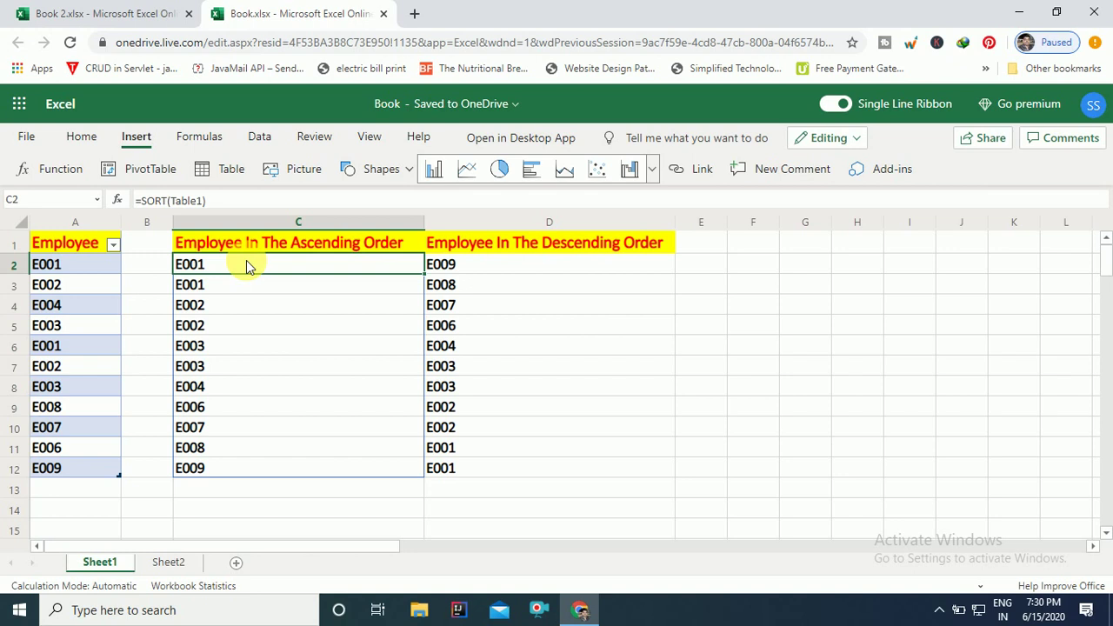
{"action": "left_click", "coordinate": [437, 267]}
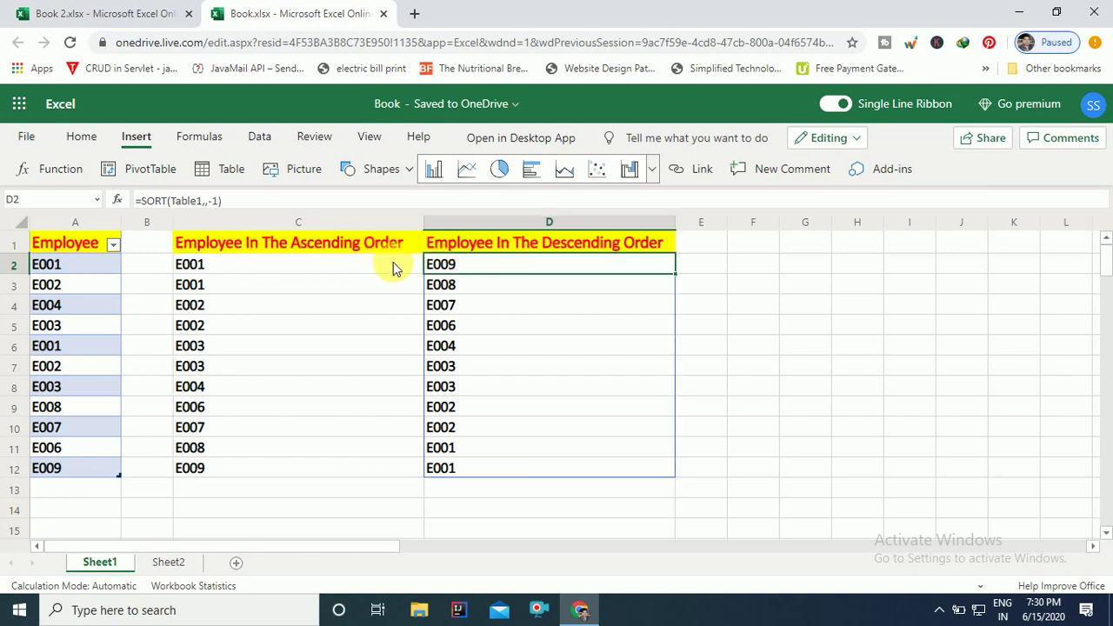
{"action": "left_click", "coordinate": [274, 266]}
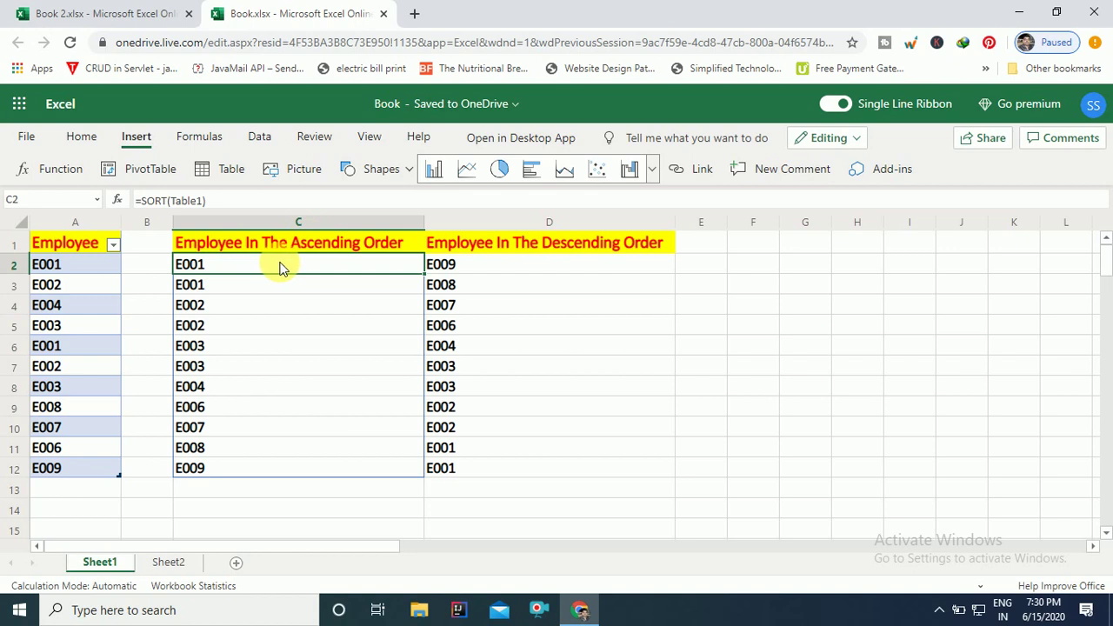
Change the C1 heading to "Unique Employees In The Ascending Order" and fit column C's width to it
{"action": "left_click", "coordinate": [296, 252]}
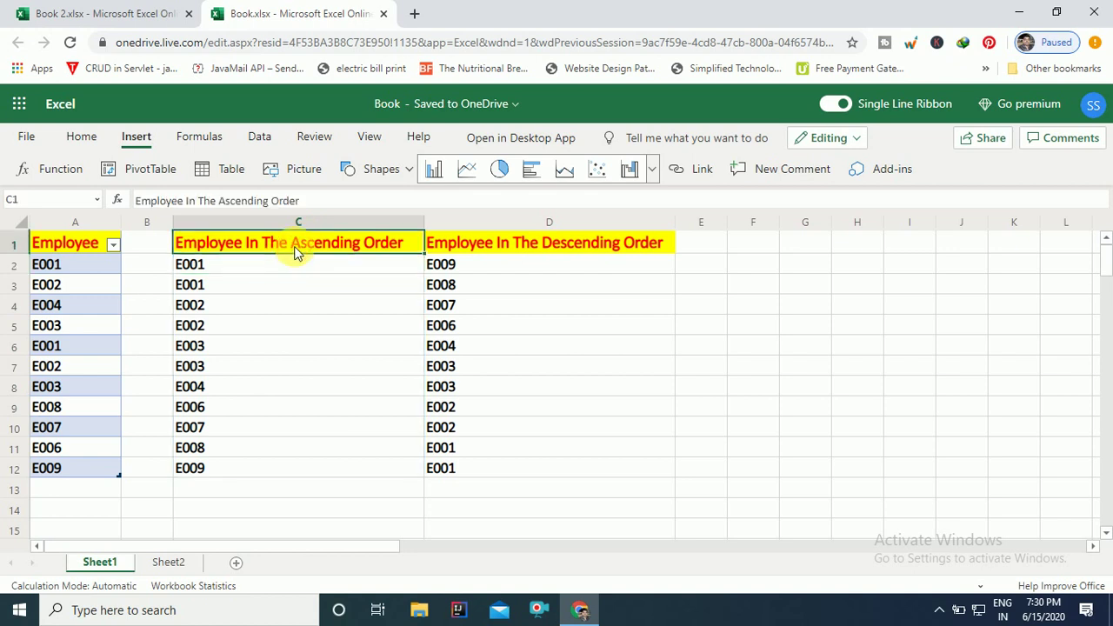
{"action": "double_click", "coordinate": [296, 252]}
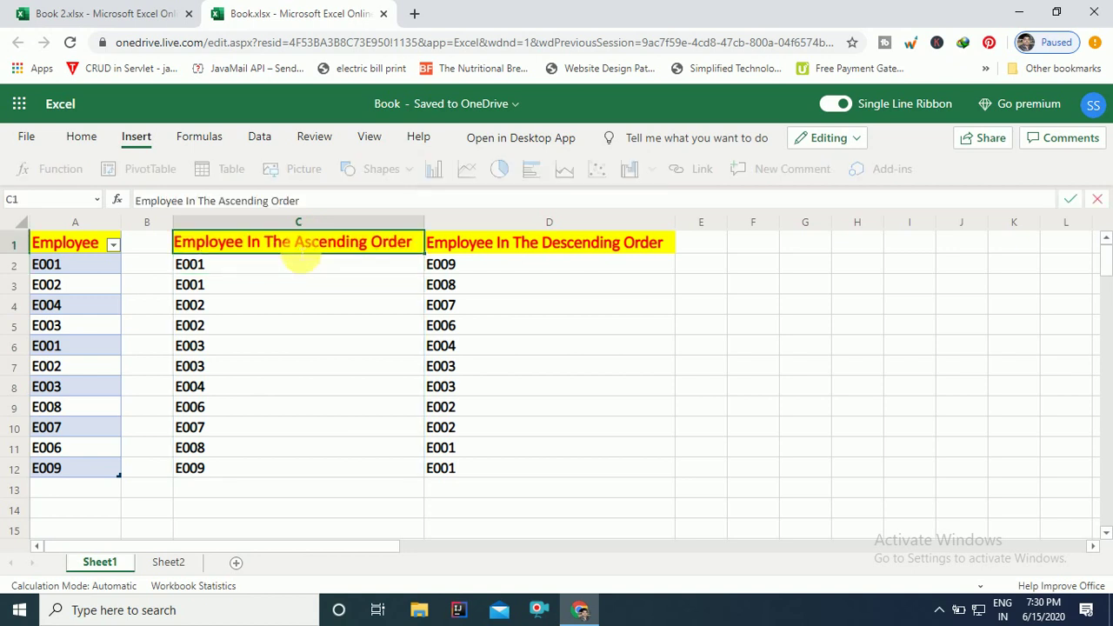
{"action": "key", "text": "Right"}
{"action": "key", "text": "Left"}
{"action": "key", "text": "Left"}
{"action": "key", "text": "Left"}
{"action": "key", "text": "Left"}
{"action": "key", "text": "Left"}
{"action": "key", "text": "Left"}
{"action": "key", "text": "Left"}
{"action": "key", "text": "Left"}
{"action": "key", "text": "Left"}
{"action": "key", "text": "Left"}
{"action": "key", "text": "Left"}
{"action": "key", "text": "Left"}
{"action": "key", "text": "Left"}
{"action": "key", "text": "Left"}
{"action": "key", "text": "Left"}
{"action": "key", "text": "Left"}
{"action": "key", "text": "Left"}
{"action": "key", "text": "Left"}
{"action": "key", "text": "Left"}
{"action": "key", "text": "Left"}
{"action": "type", "text": "Unique"}
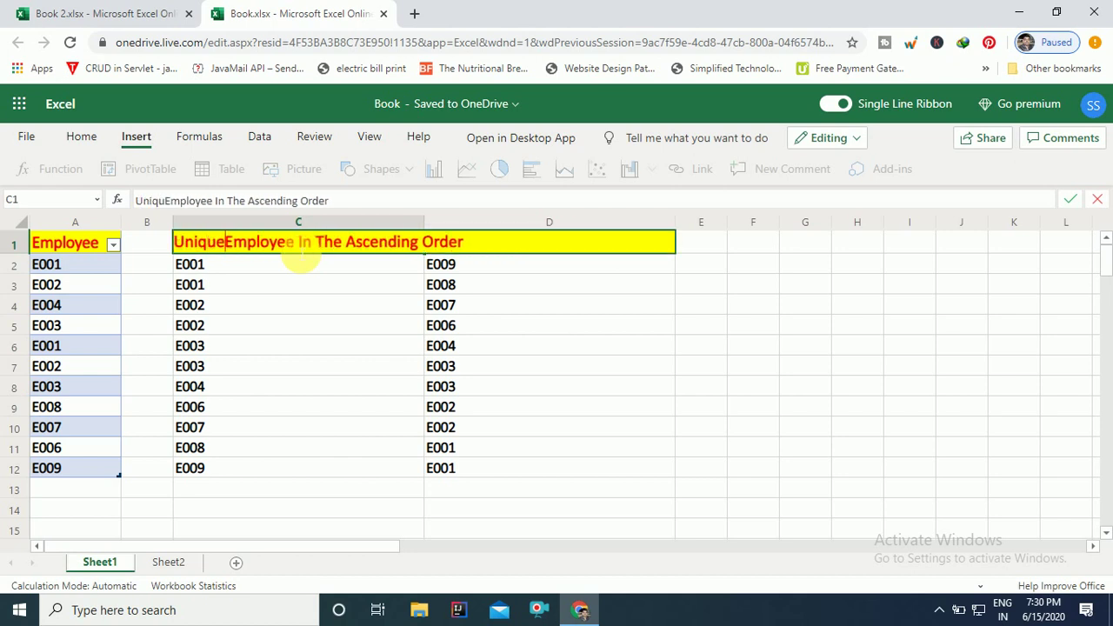
{"action": "key", "text": "Right"}
{"action": "key", "text": "Right"}
{"action": "key", "text": "Right"}
{"action": "key", "text": "Right"}
{"action": "key", "text": "Right"}
{"action": "key", "text": "Right"}
{"action": "key", "text": "Right"}
{"action": "key", "text": "Right"}
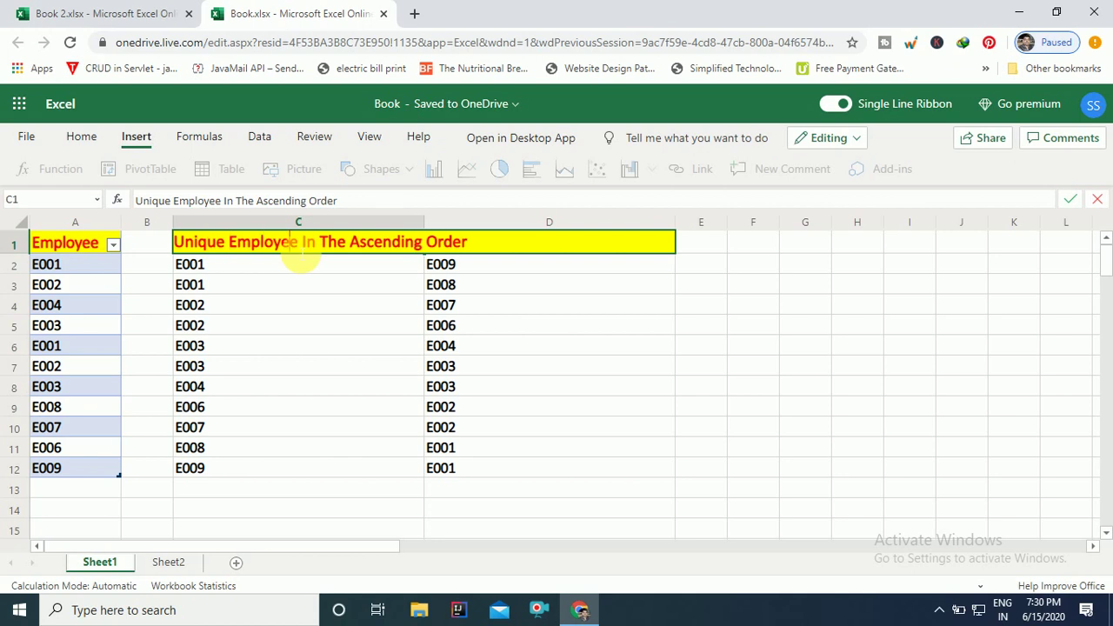
{"action": "type", "text": "s"}
{"action": "key", "text": "Return"}
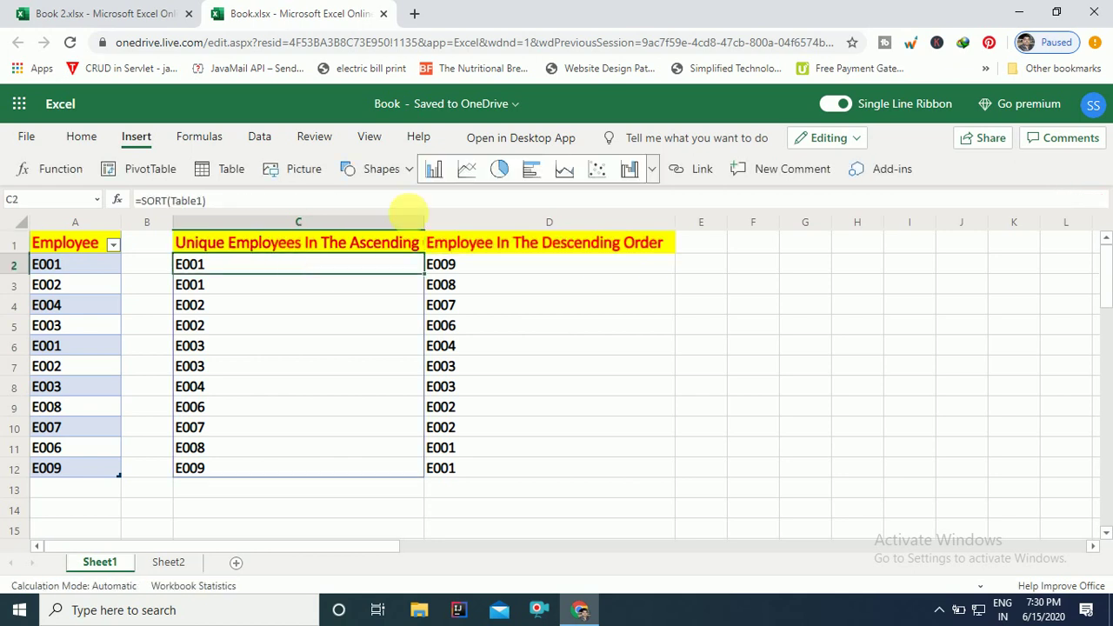
{"action": "double_click", "coordinate": [425, 223]}
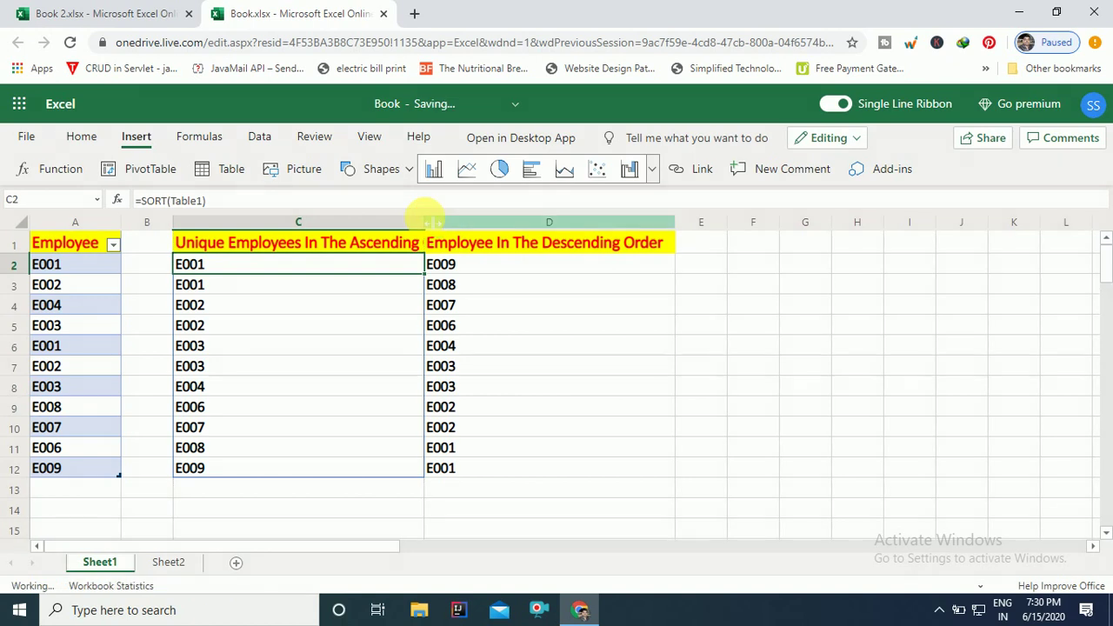
Change the D1 heading on Sheet1 to "Unique Employees In The Descending Order"
{"action": "double_click", "coordinate": [513, 250]}
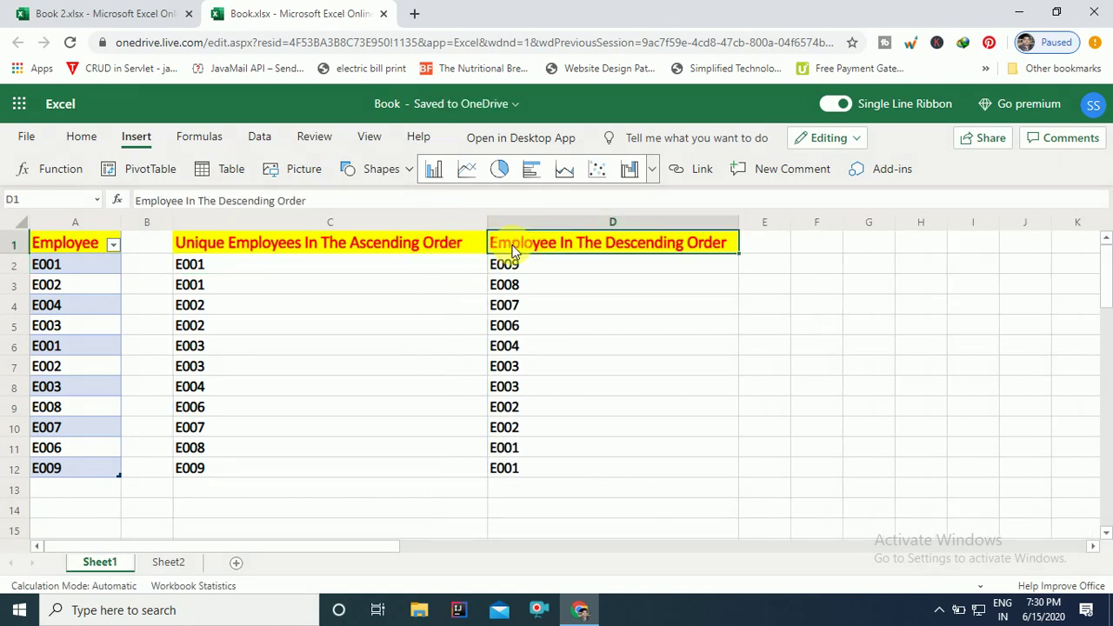
{"action": "key", "text": "Left"}
{"action": "key", "text": "Left"}
{"action": "key", "text": "Left"}
{"action": "key", "text": "Left"}
{"action": "key", "text": "Left"}
{"action": "key", "text": "Left"}
{"action": "key", "text": "Left"}
{"action": "key", "text": "Left"}
{"action": "key", "text": "Left"}
{"action": "key", "text": "Left"}
{"action": "key", "text": "Left"}
{"action": "key", "text": "Left"}
{"action": "key", "text": "Left"}
{"action": "key", "text": "Left"}
{"action": "key", "text": "Left"}
{"action": "key", "text": "Left"}
{"action": "key", "text": "Left"}
{"action": "key", "text": "Left"}
{"action": "key", "text": "Left"}
{"action": "key", "text": "Left"}
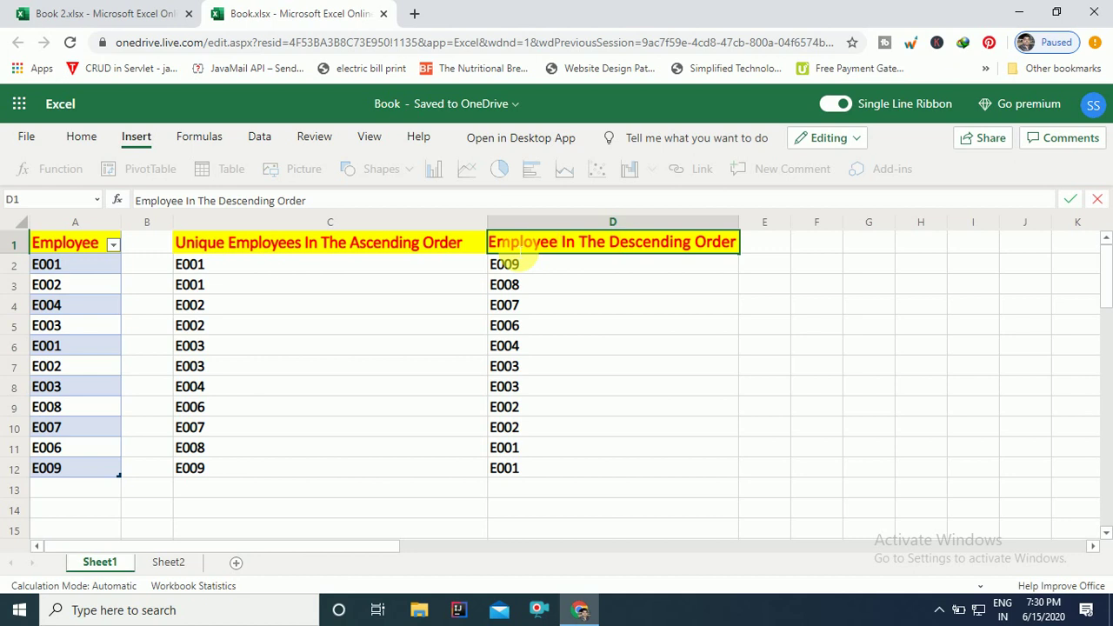
{"action": "type", "text": "s"}
{"action": "key", "text": "Home"}
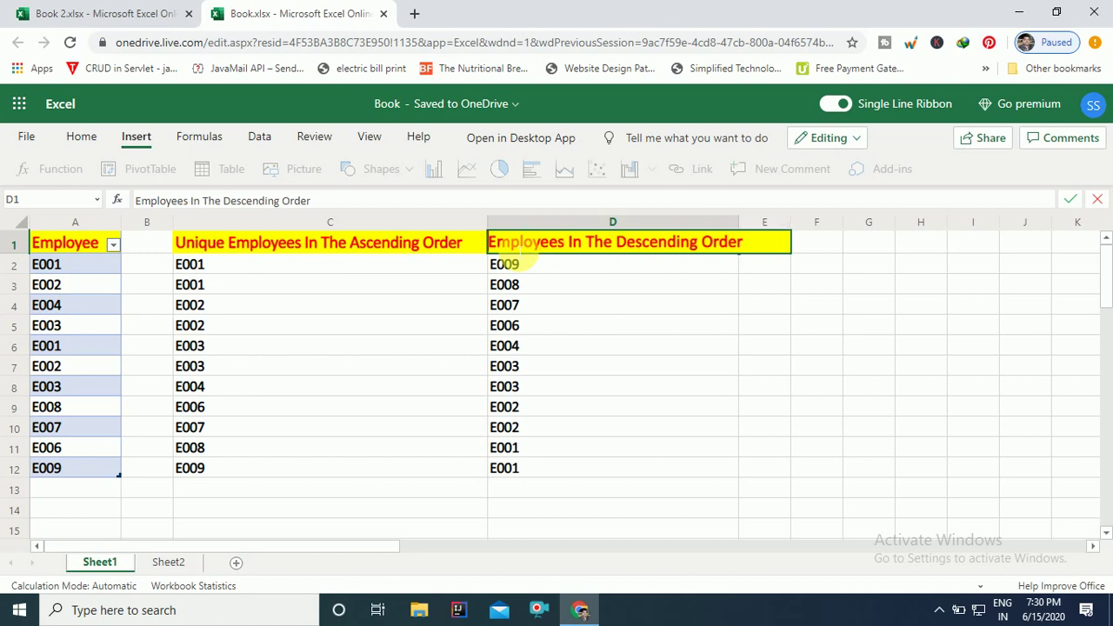
{"action": "type", "text": "Unique"}
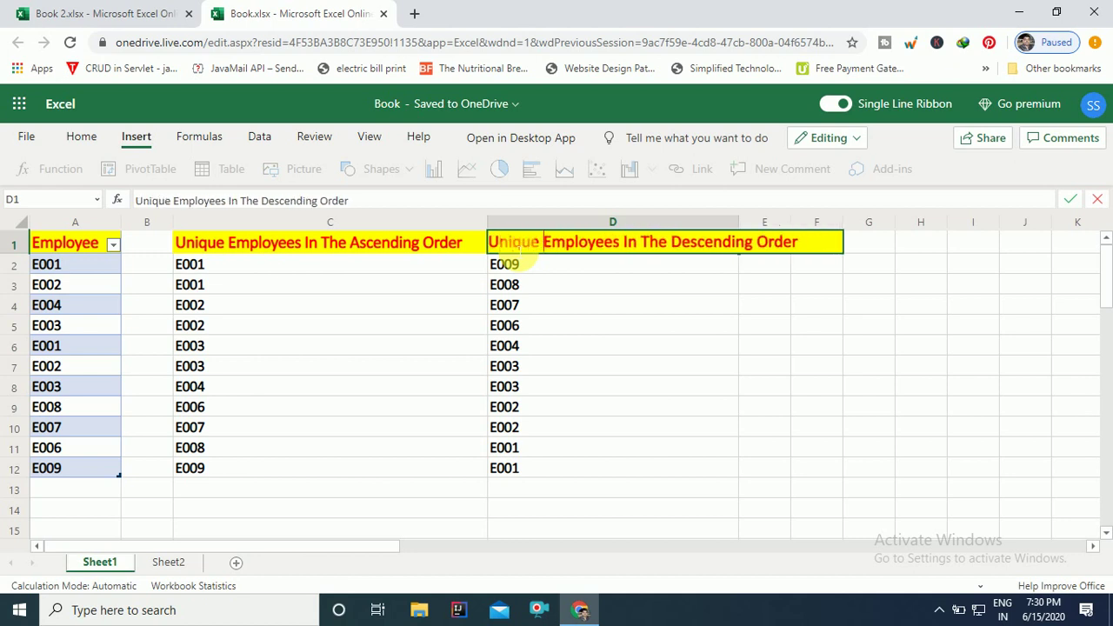
{"action": "key", "text": "Return"}
Nest UNIQUE inside the C2 sort formula on Sheet1, making it =SORT(UNIQUE(Table1))
{"action": "left_click", "coordinate": [390, 266]}
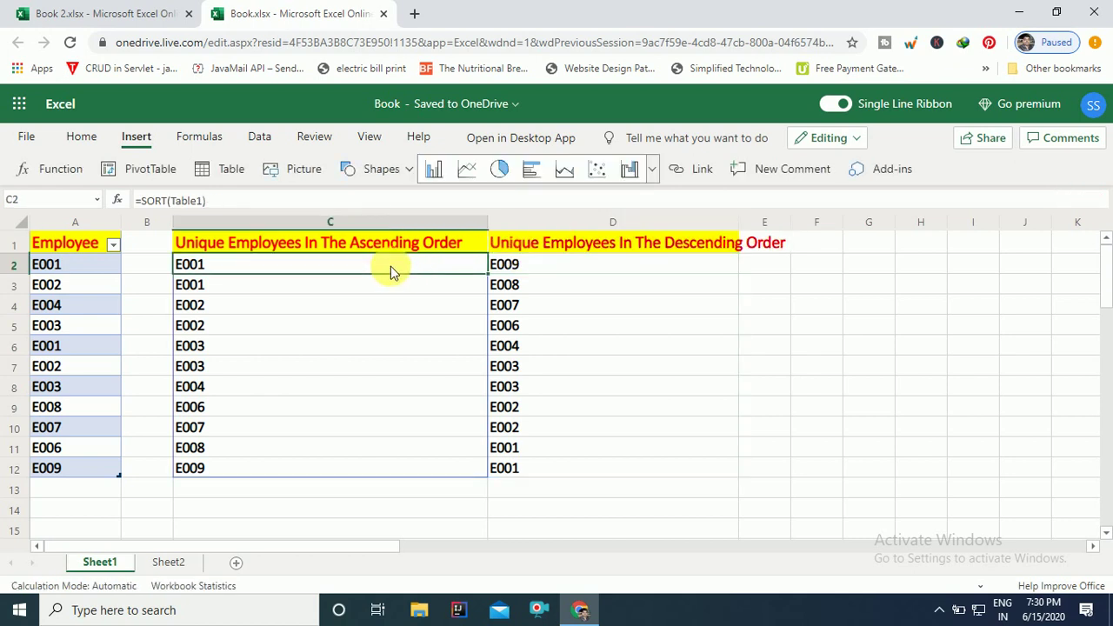
{"action": "double_click", "coordinate": [391, 266]}
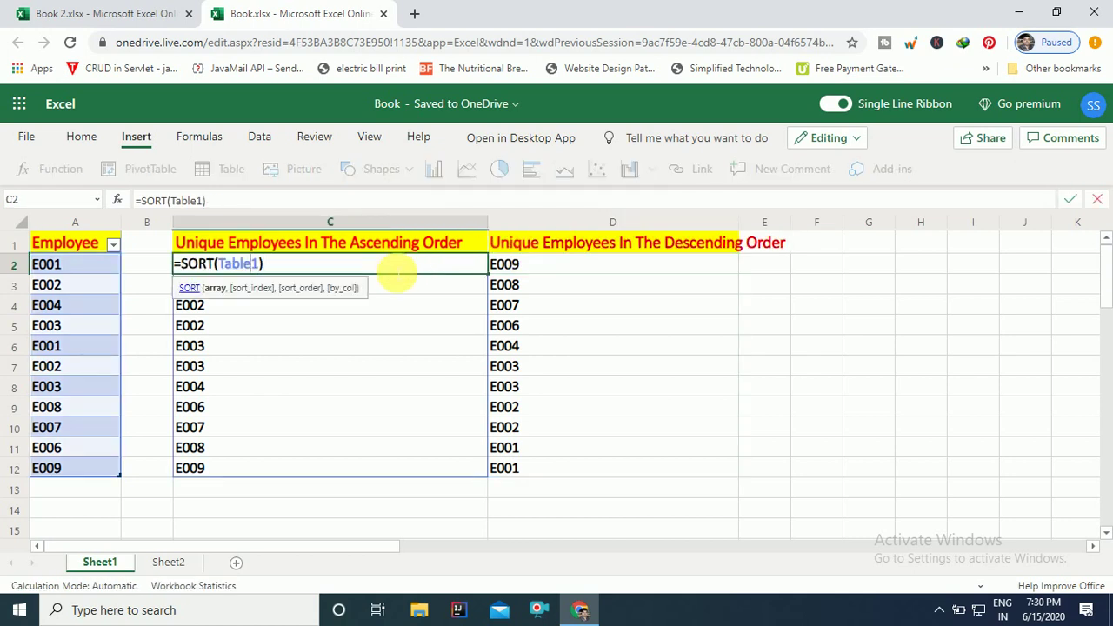
{"action": "key", "text": "Left"}
{"action": "type", "text": "unique"}
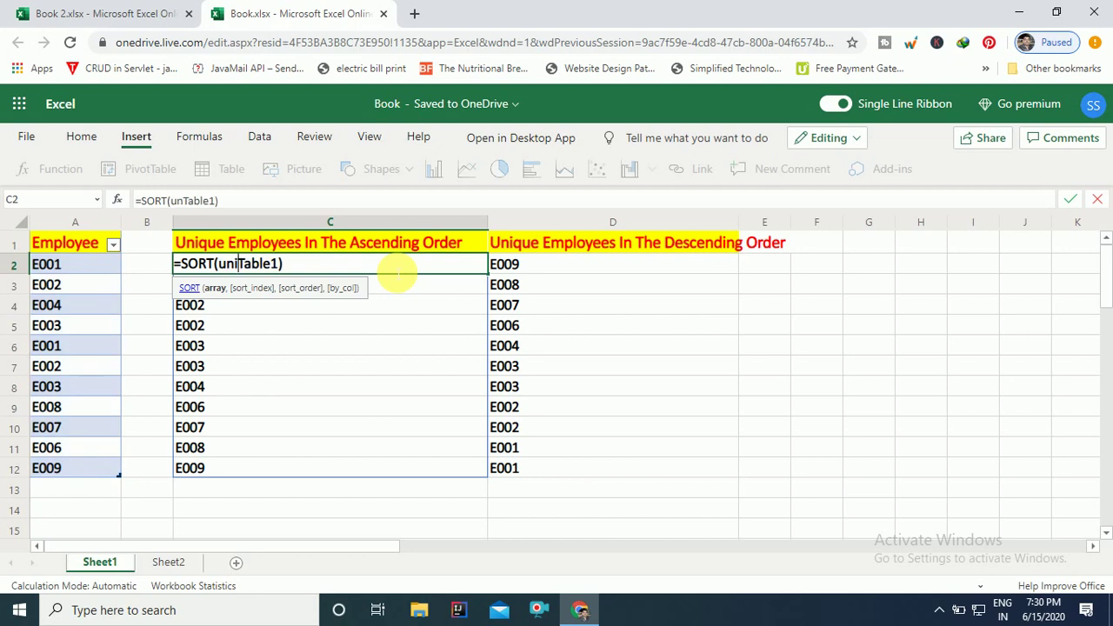
{"action": "type", "text": "(Table1"}
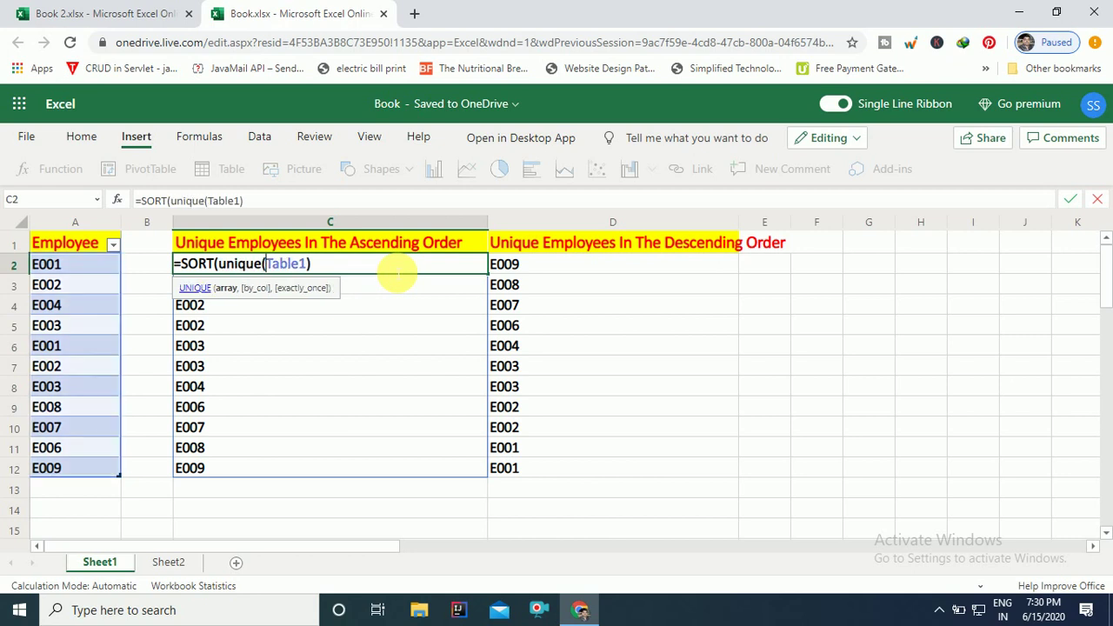
{"action": "type", "text": ")"}
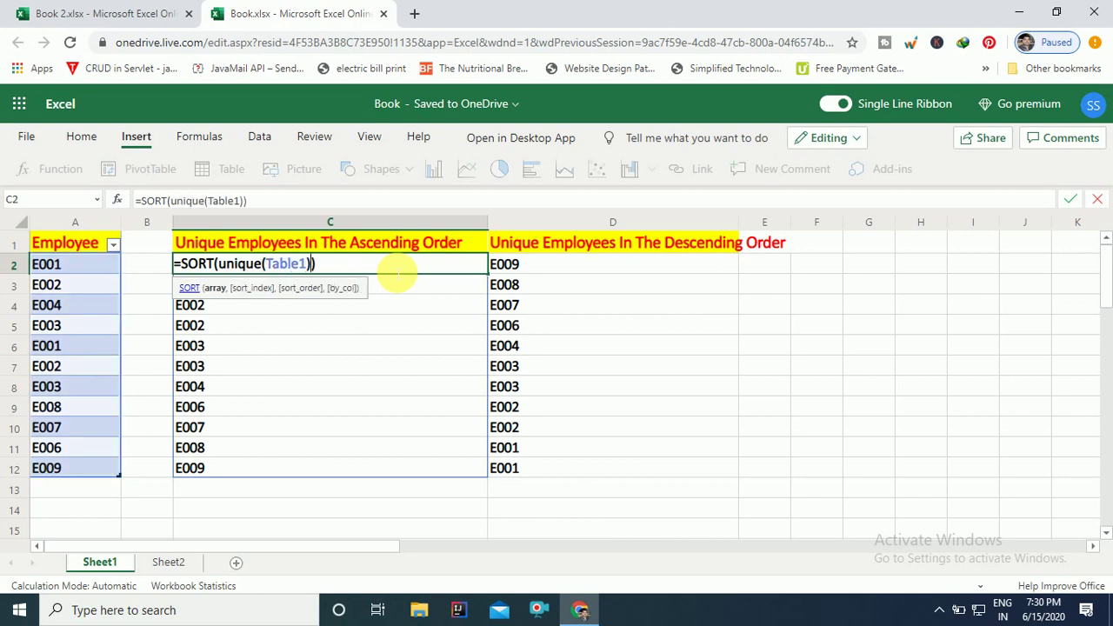
{"action": "key", "text": "Return"}
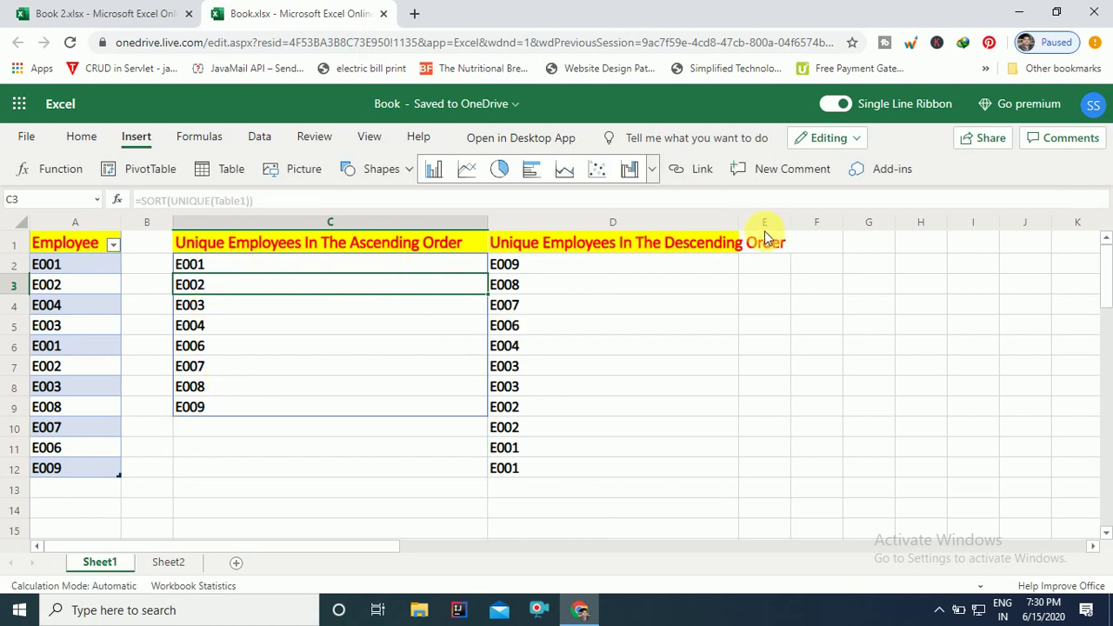
Fit column D's width to its heading and wrap the D2 formula in UNIQUE, making it =UNIQUE(SORT(Table1,,-1))
{"action": "double_click", "coordinate": [739, 222]}
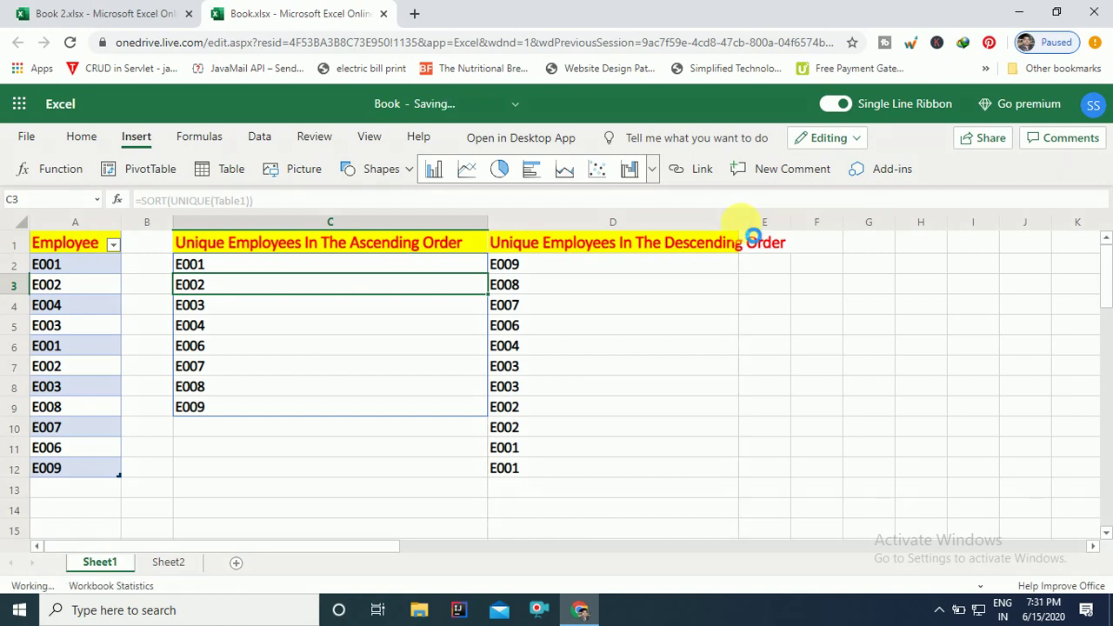
{"action": "left_click", "coordinate": [657, 271]}
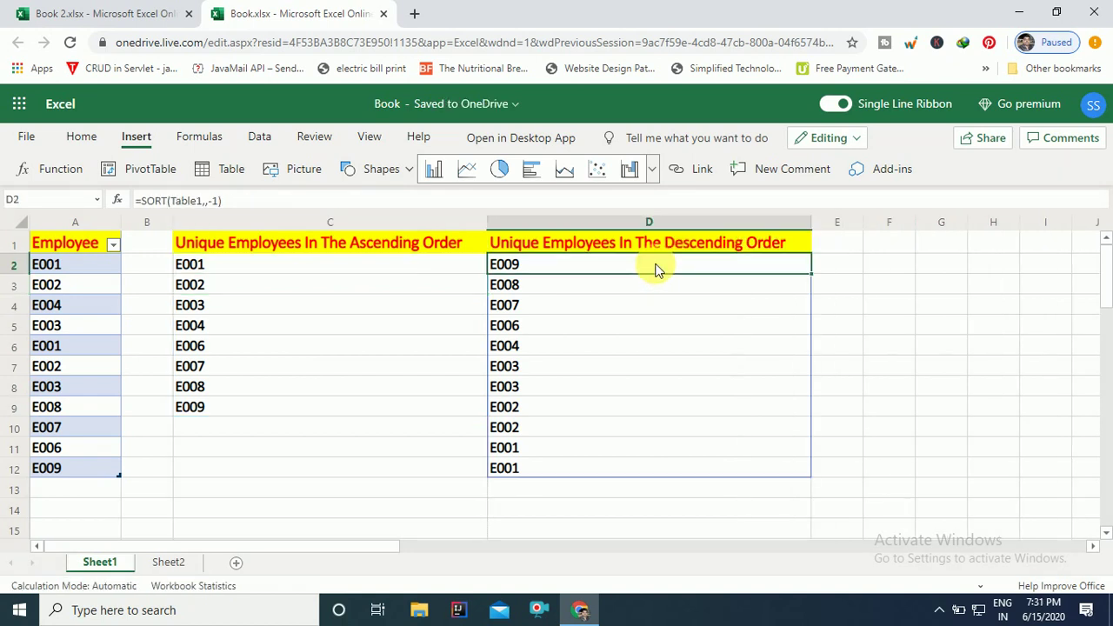
{"action": "double_click", "coordinate": [658, 271]}
{"action": "key", "text": "Left"}
{"action": "key", "text": "Left"}
{"action": "key", "text": "Left"}
{"action": "key", "text": "Left"}
{"action": "key", "text": "Left"}
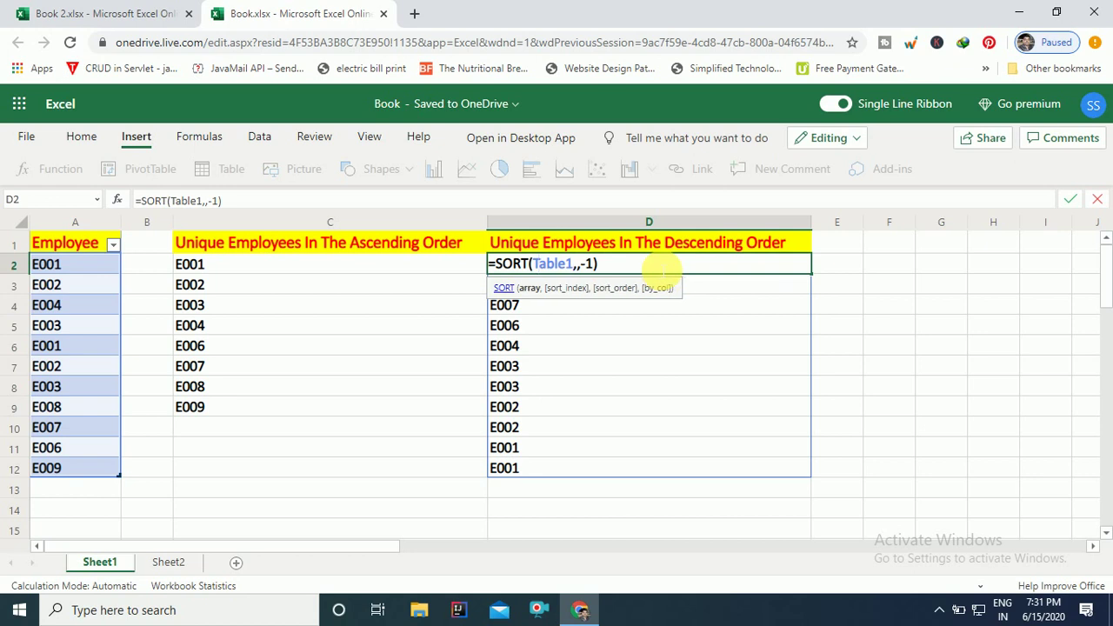
{"action": "key", "text": "Left"}
{"action": "key", "text": "Left"}
{"action": "type", "text": "unique"}
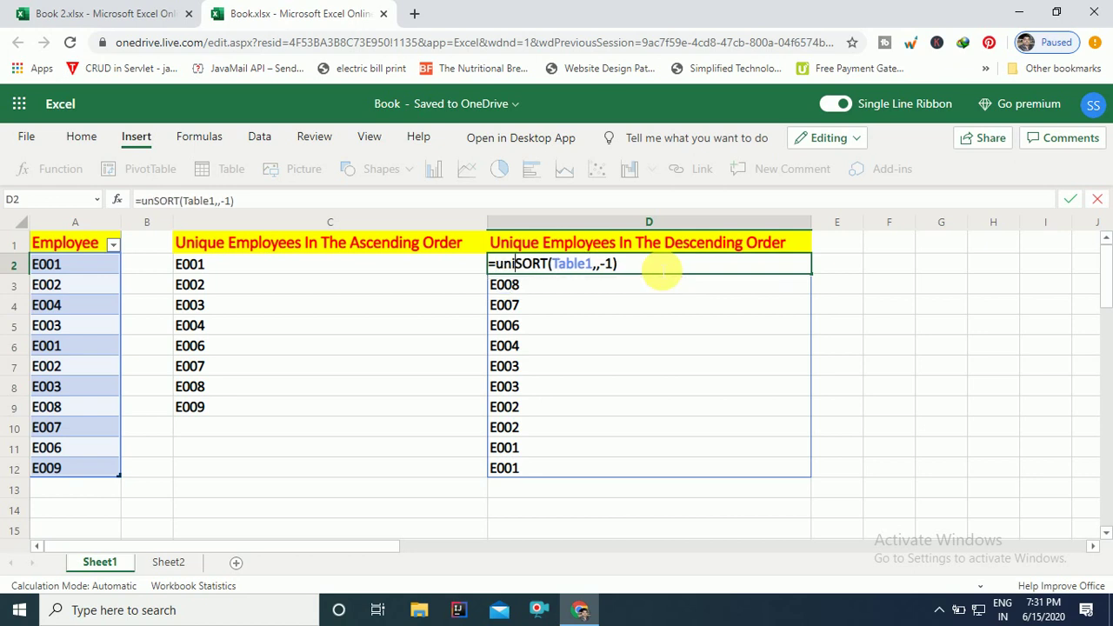
{"action": "type", "text": "("}
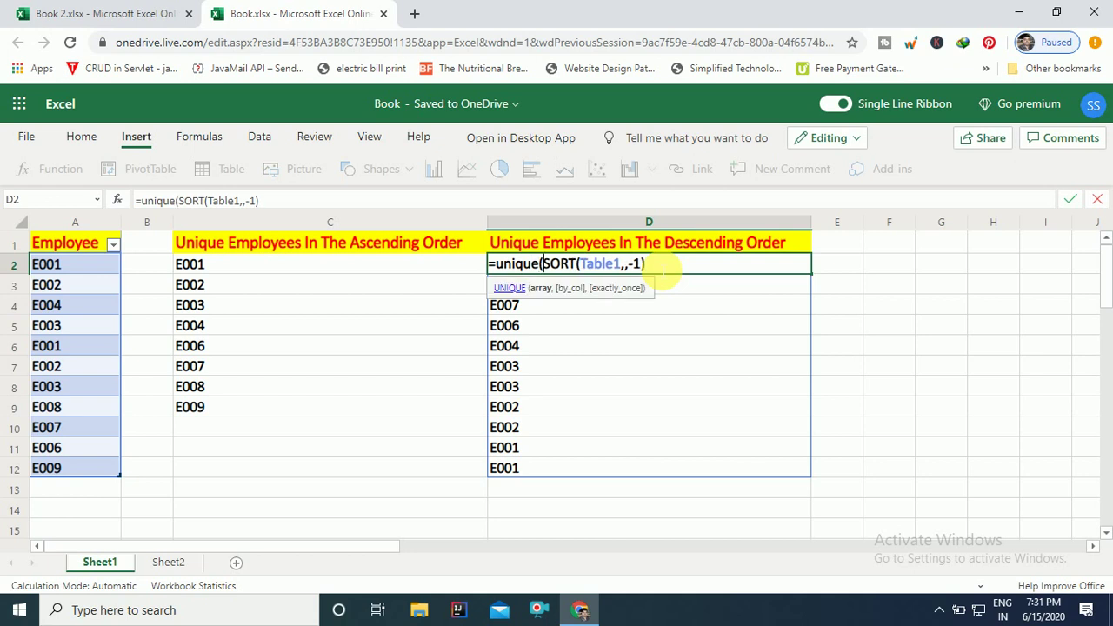
{"action": "key", "text": "Right"}
{"action": "key", "text": "Right"}
{"action": "key", "text": "Right"}
{"action": "key", "text": "Right"}
{"action": "key", "text": "Right"}
{"action": "key", "text": "Right"}
{"action": "key", "text": "Right"}
{"action": "key", "text": "Right"}
{"action": "key", "text": "Right"}
{"action": "key", "text": "Right"}
{"action": "key", "text": "Right"}
{"action": "key", "text": "Right"}
{"action": "key", "text": "Right"}
{"action": "key", "text": "Right"}
{"action": "key", "text": "Right"}
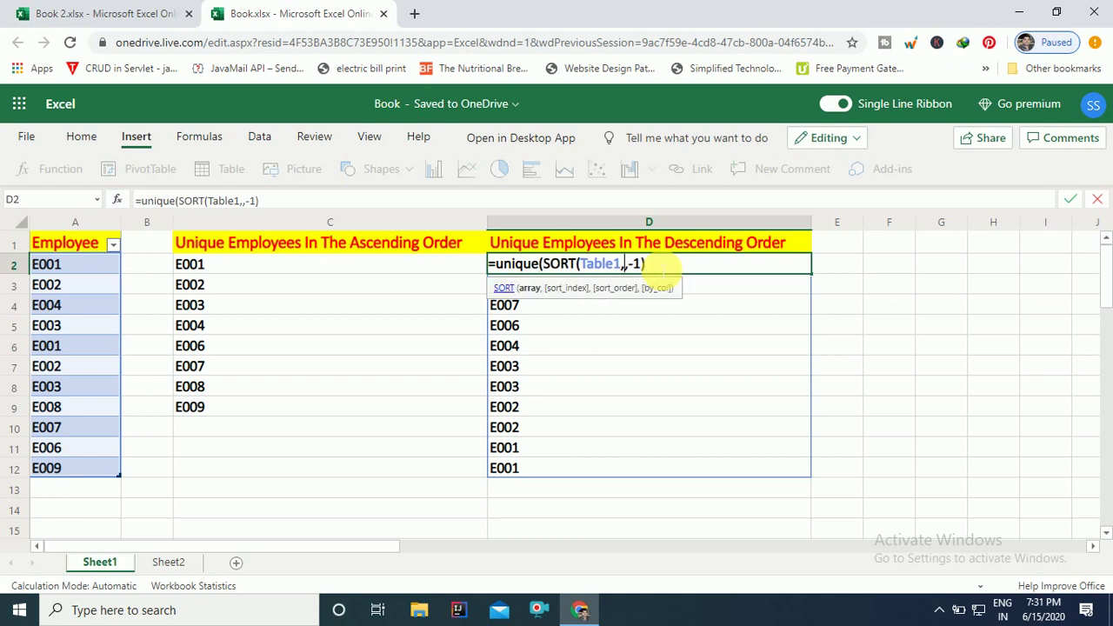
{"action": "type", "text": ")"}
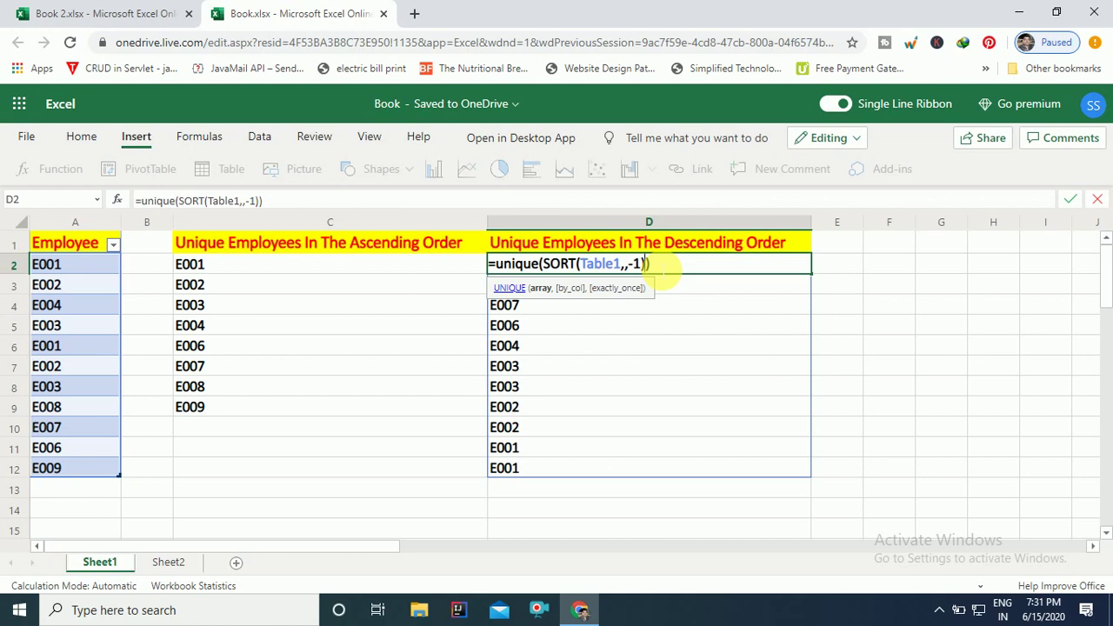
{"action": "key", "text": "Return"}
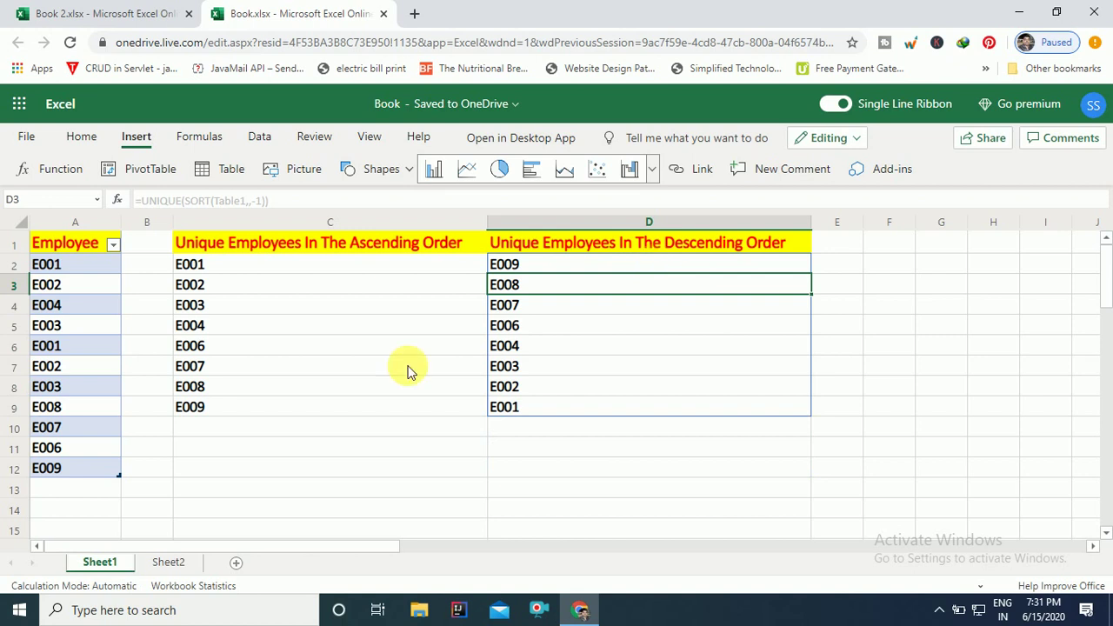
Add employee code E010 in A13, directly below the last row of the Employee table
{"action": "left_click", "coordinate": [57, 493]}
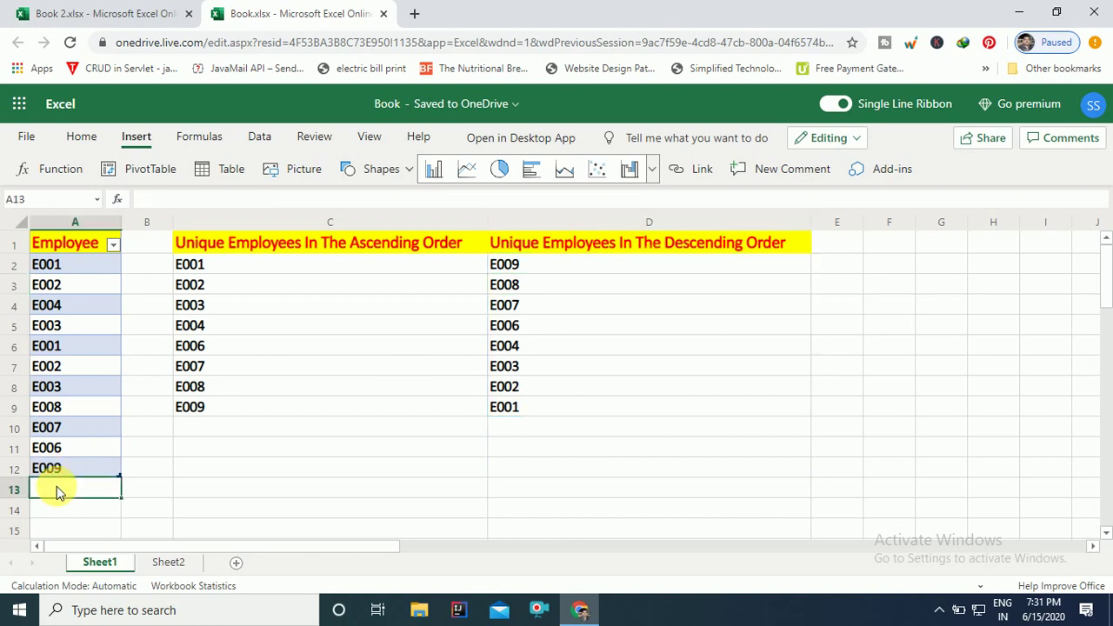
{"action": "type", "text": "E010"}
{"action": "key", "text": "Return"}
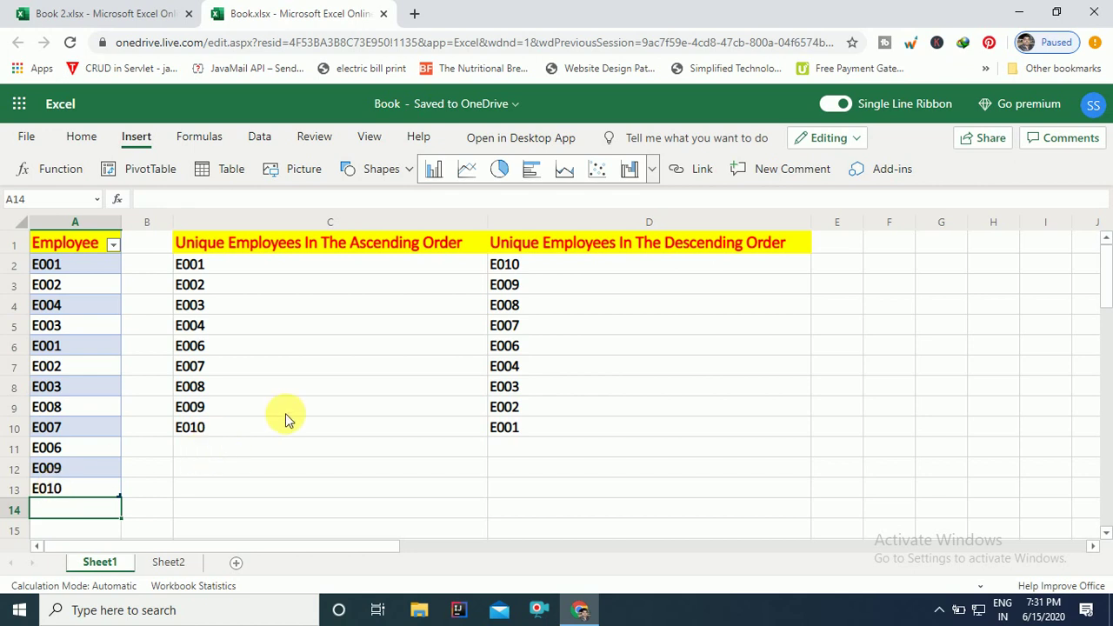
On Sheet2, wrap the A2 sort formula in UNIQUE, making it =UNIQUE(SORT(Table1))
{"action": "left_click", "coordinate": [181, 562]}
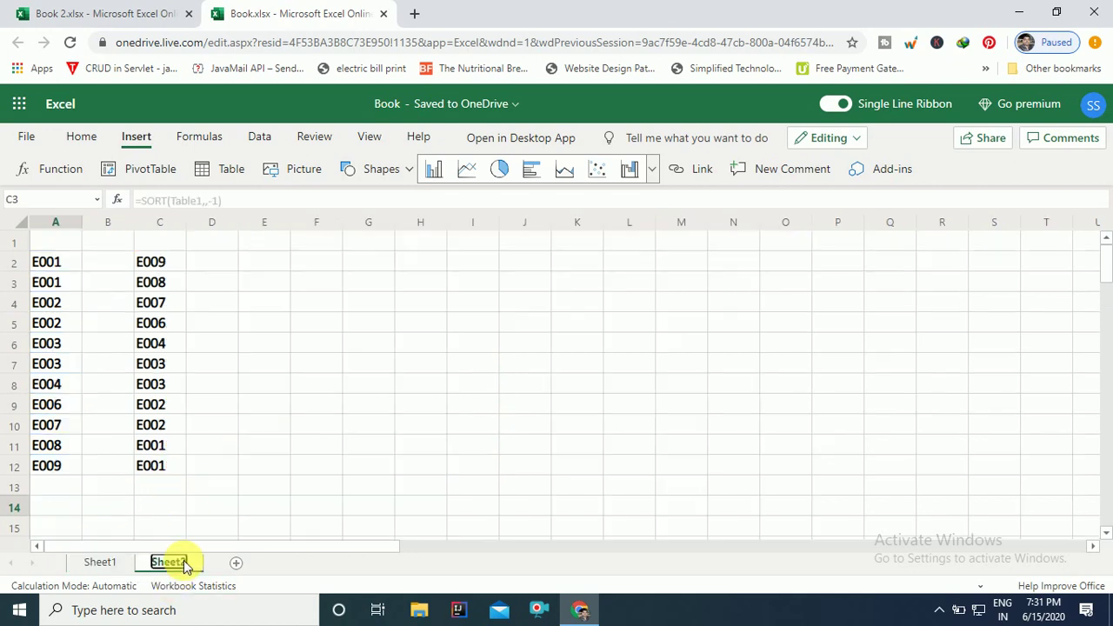
{"action": "left_click", "coordinate": [66, 265]}
{"action": "double_click", "coordinate": [66, 265]}
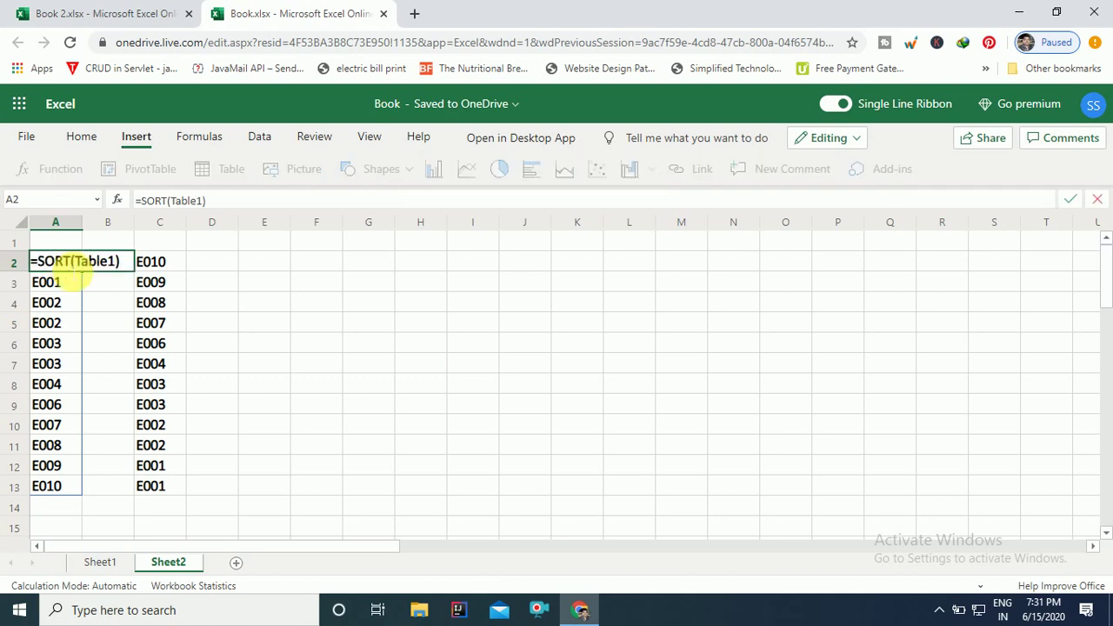
{"action": "key", "text": "Left"}
{"action": "key", "text": "Left"}
{"action": "key", "text": "Left"}
{"action": "key", "text": "Left"}
{"action": "key", "text": "Left"}
{"action": "key", "text": "Left"}
{"action": "key", "text": "Left"}
{"action": "key", "text": "Left"}
{"action": "key", "text": "Left"}
{"action": "key", "text": "Left"}
{"action": "type", "text": "unique"}
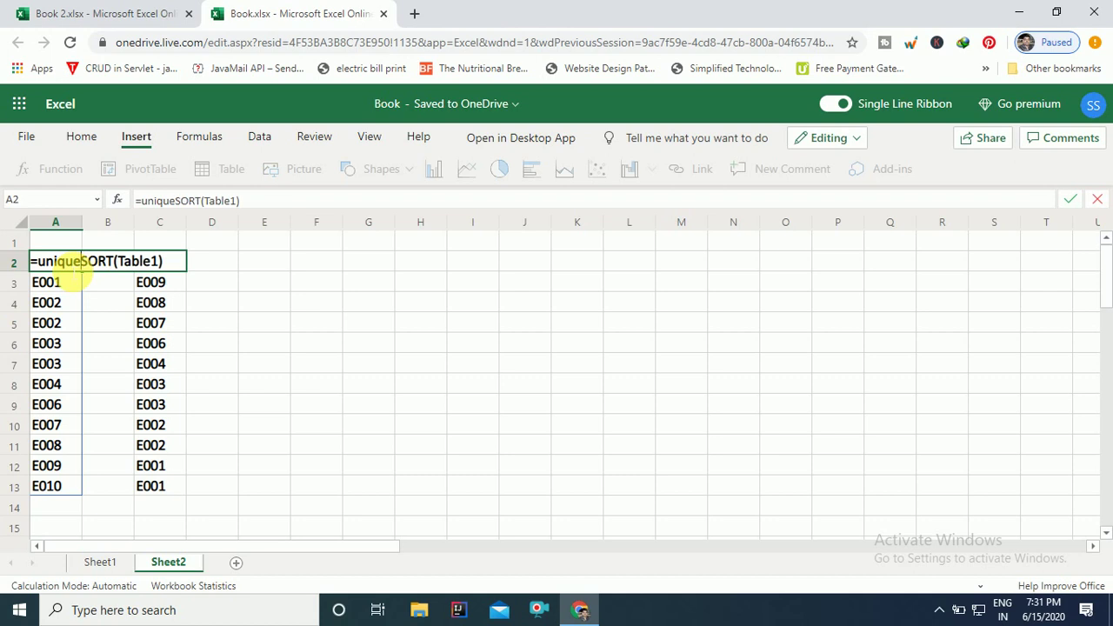
{"action": "type", "text": "("}
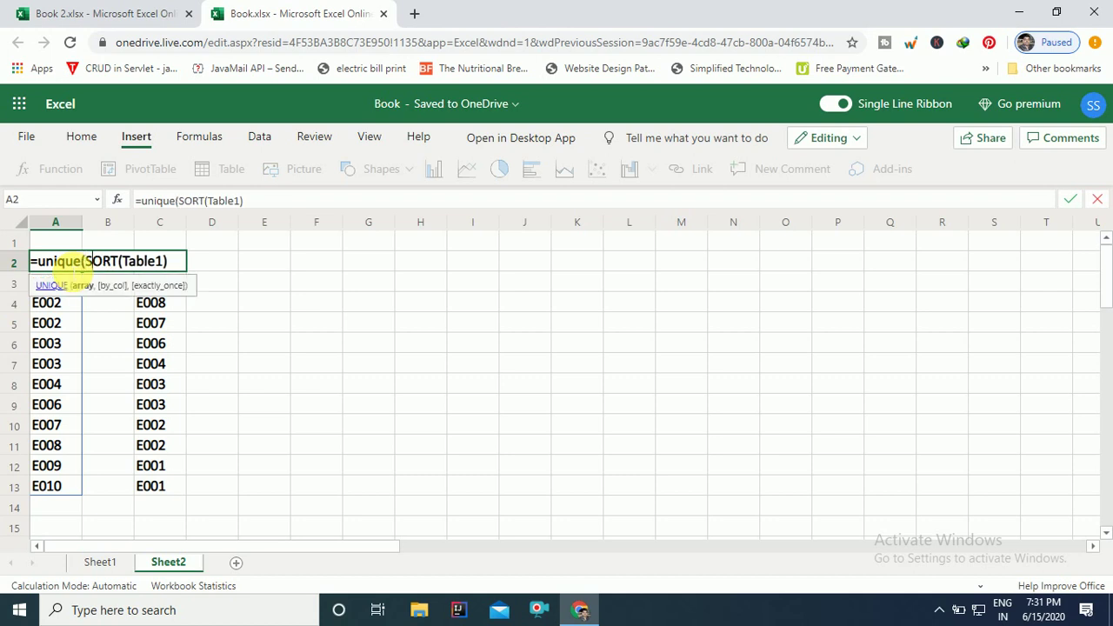
{"action": "key", "text": "Right"}
{"action": "key", "text": "Right"}
{"action": "key", "text": "Right"}
{"action": "key", "text": "Right"}
{"action": "type", "text": ")"}
{"action": "key", "text": "Return"}
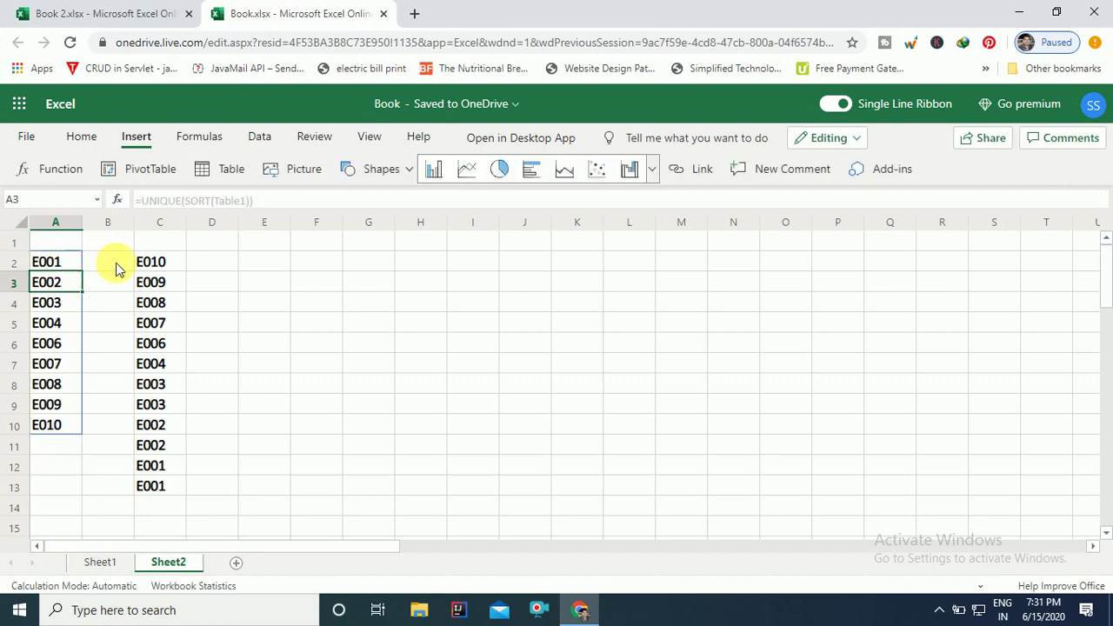
Insert UNIQUE inside Sheet2's C2 sort formula, making it =SORT(UNIQUE(Table1,,-1))
{"action": "left_click", "coordinate": [150, 268]}
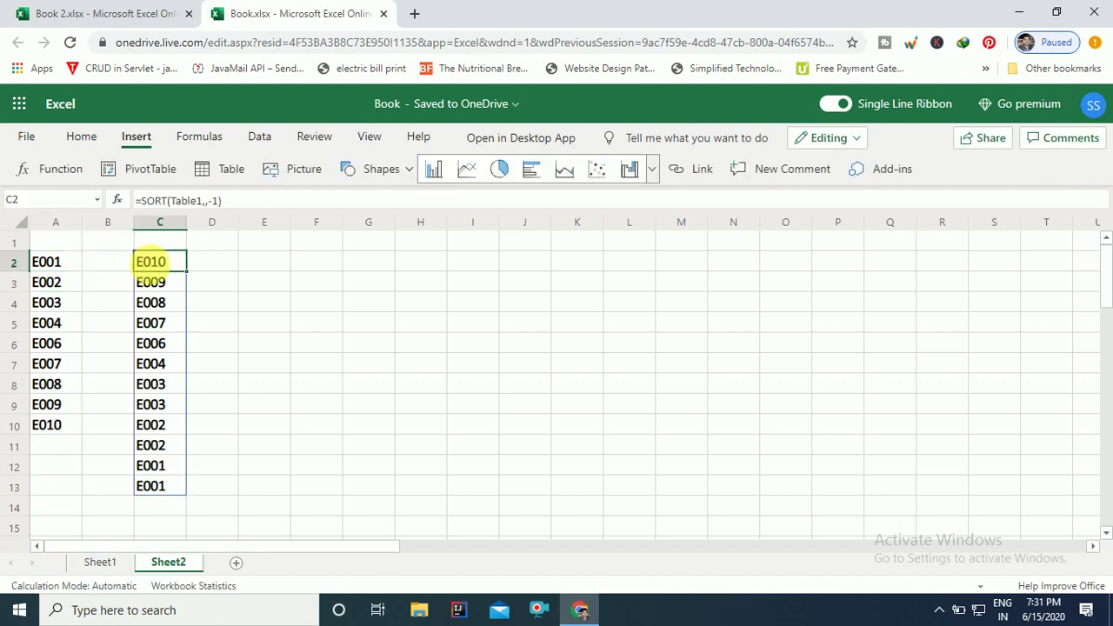
{"action": "double_click", "coordinate": [151, 268]}
{"action": "key", "text": "Left"}
{"action": "key", "text": "Left"}
{"action": "key", "text": "Left"}
{"action": "key", "text": "Left"}
{"action": "key", "text": "Left"}
{"action": "key", "text": "Left"}
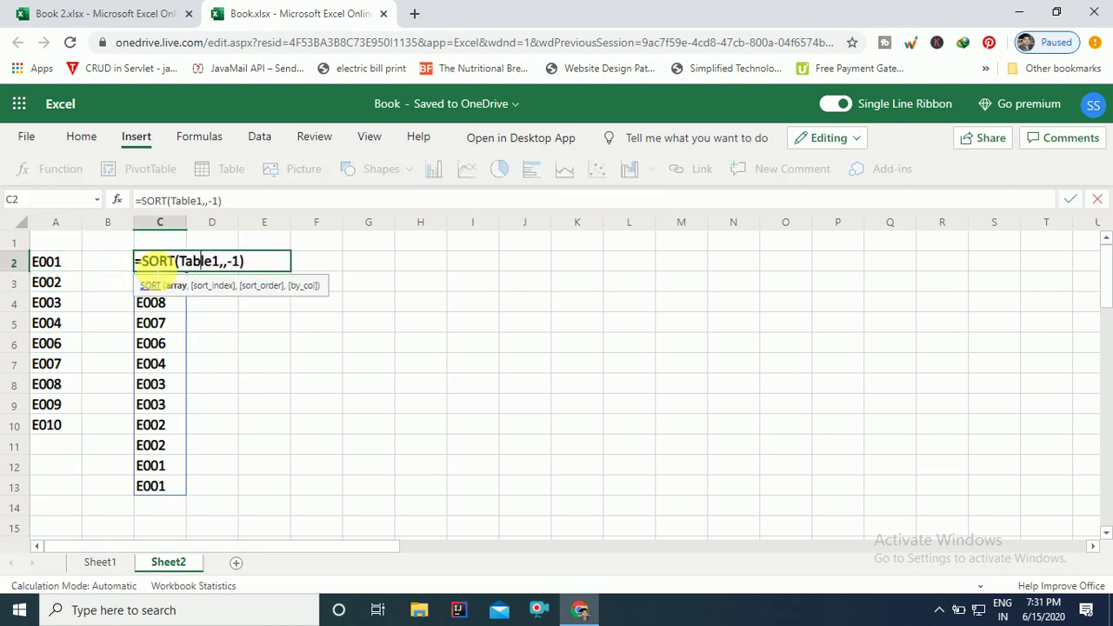
{"action": "type", "text": "unique"}
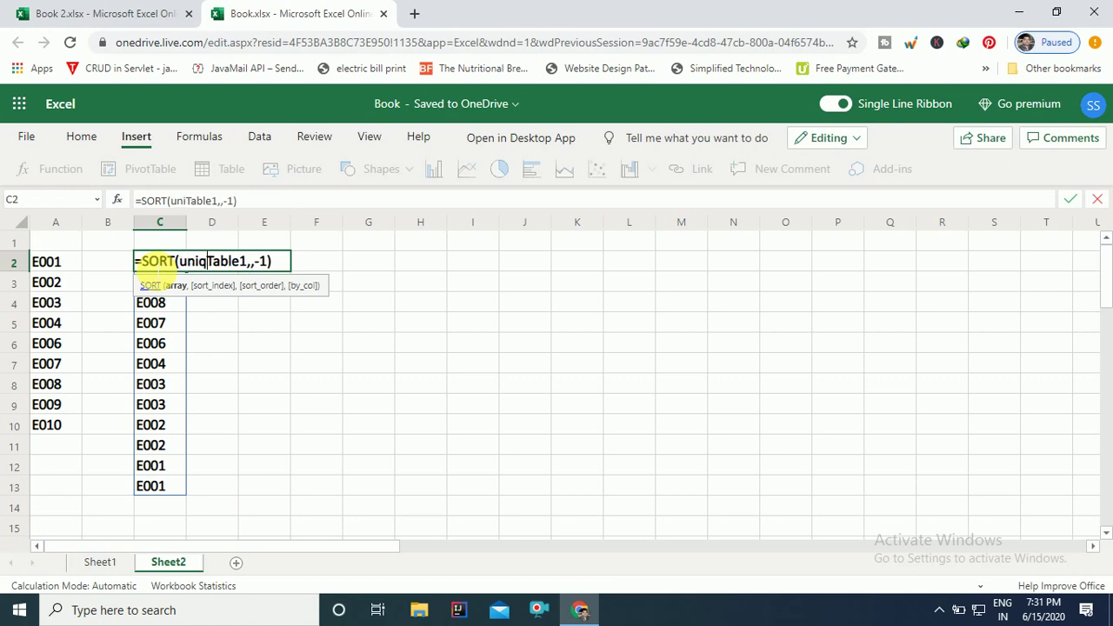
{"action": "type", "text": "("}
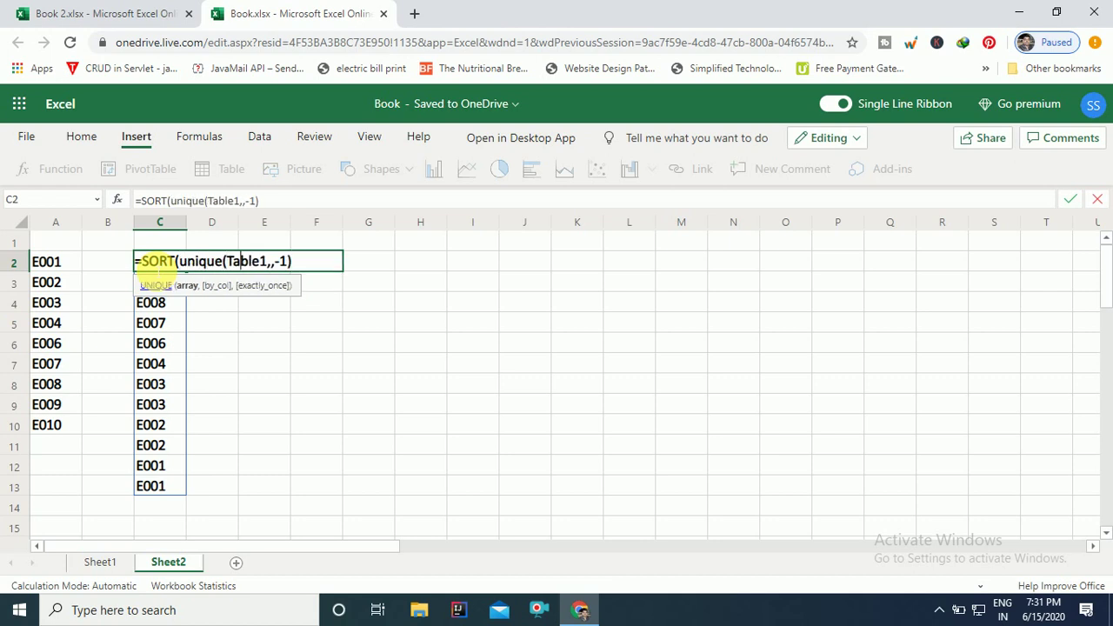
{"action": "key", "text": "Right"}
{"action": "key", "text": "Right"}
{"action": "key", "text": "Right"}
{"action": "key", "text": "Right"}
{"action": "key", "text": "Right"}
{"action": "key", "text": "Right"}
{"action": "key", "text": "Right"}
{"action": "key", "text": "Right"}
{"action": "key", "text": "Right"}
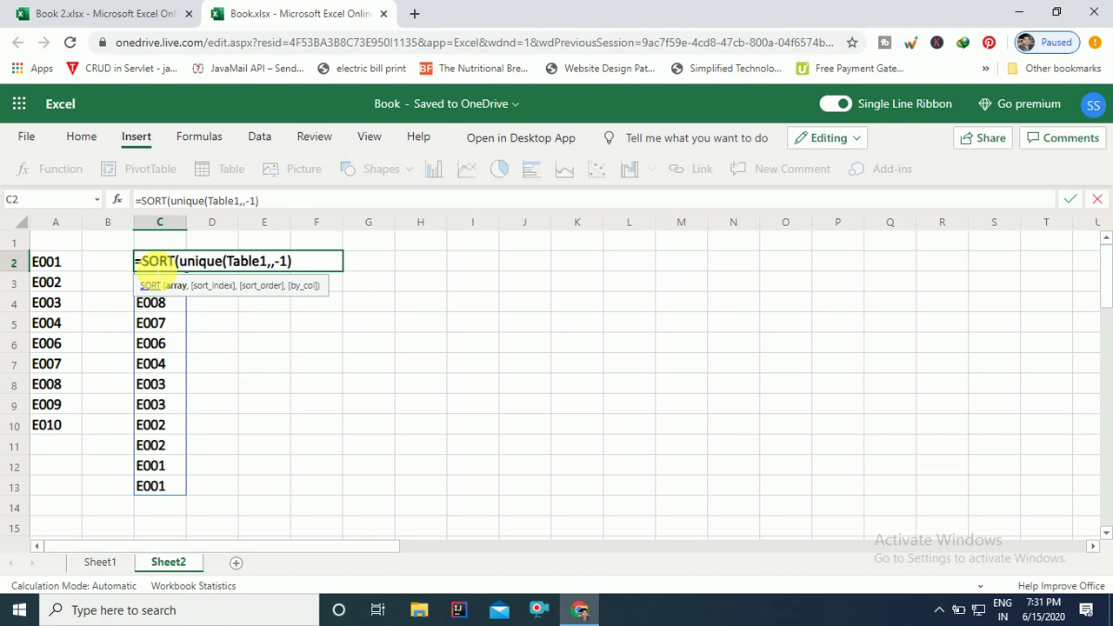
{"action": "type", "text": ")"}
{"action": "key", "text": "Return"}
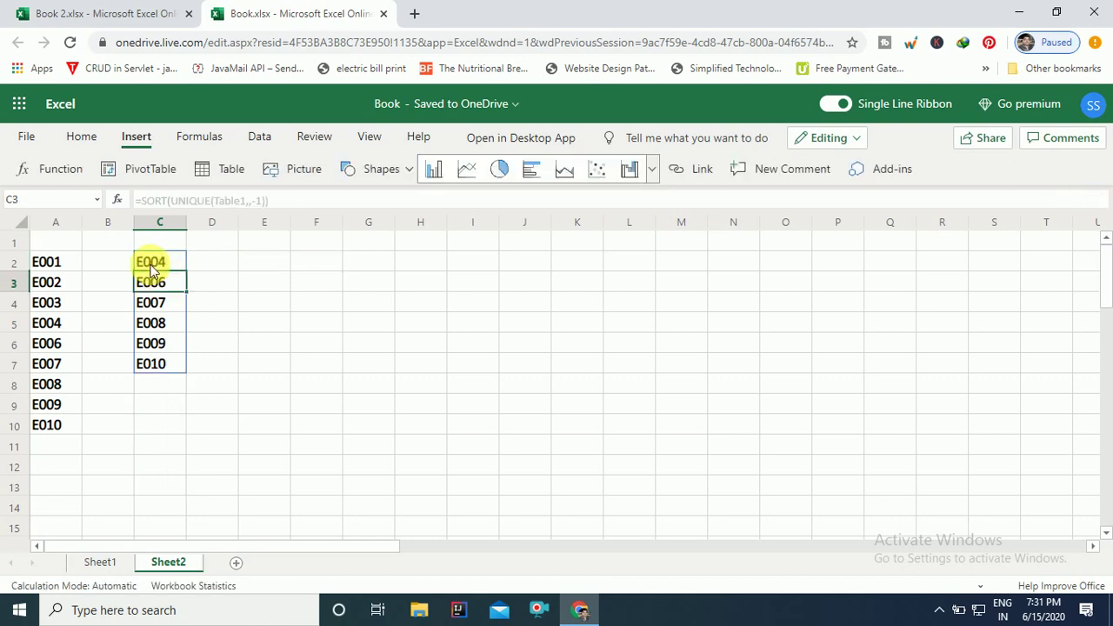
On Sheet1, set the font size of the empty cell E1 to 14
{"action": "left_click", "coordinate": [99, 562]}
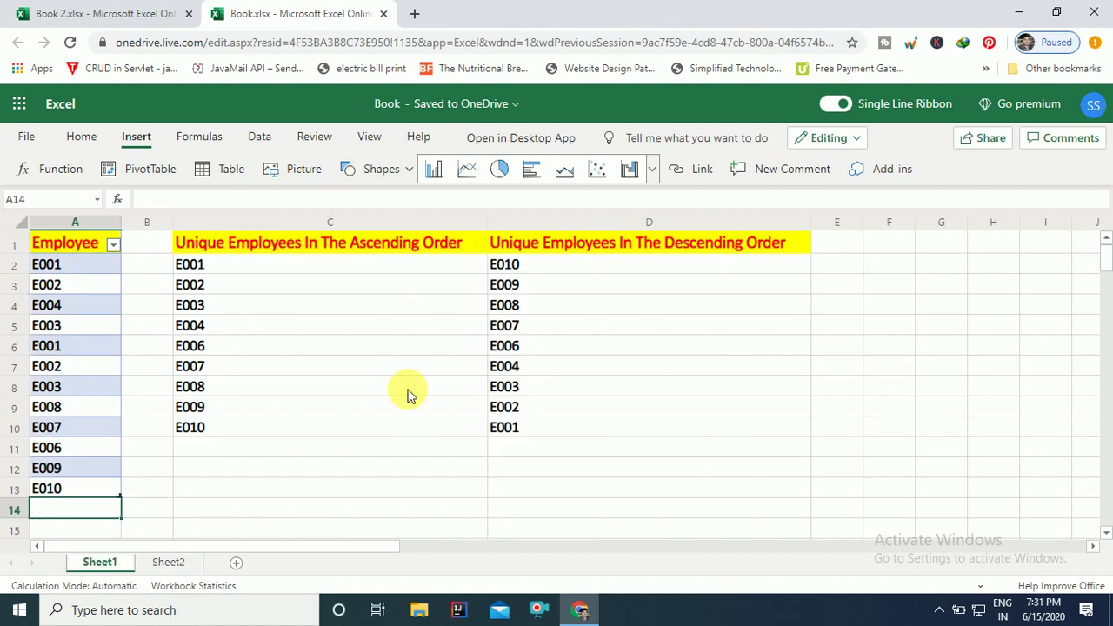
{"action": "left_click", "coordinate": [840, 247]}
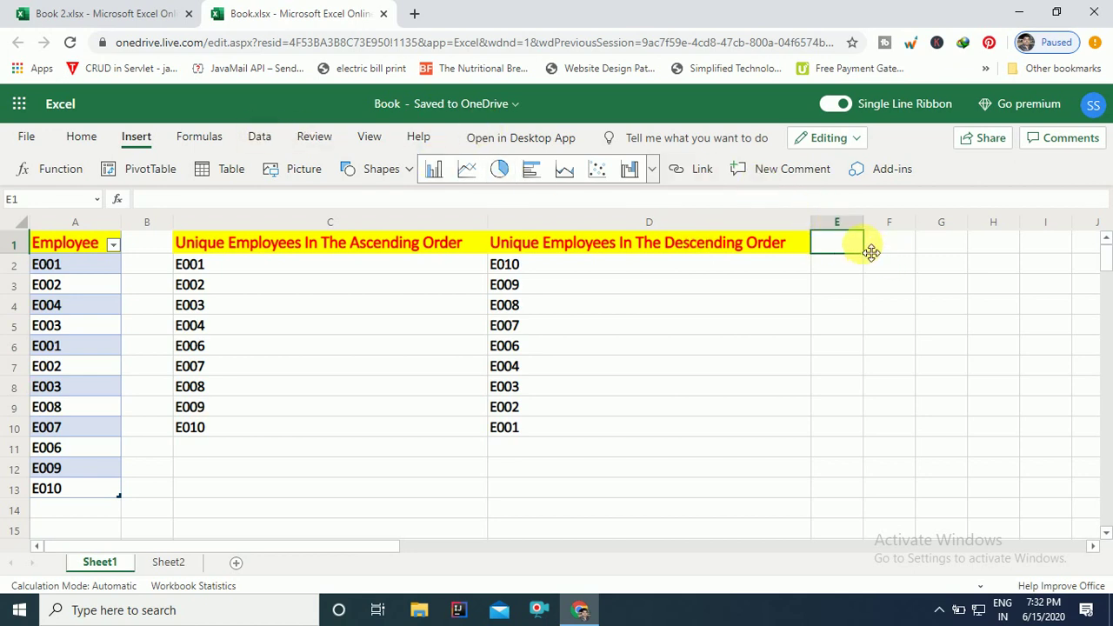
{"action": "left_click", "coordinate": [81, 138]}
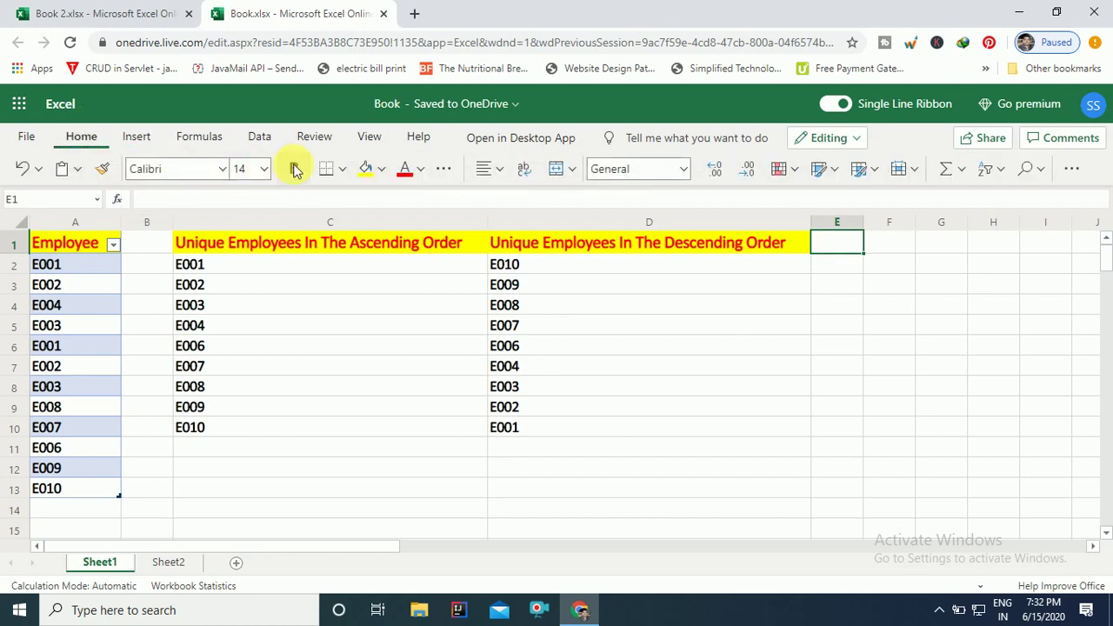
{"action": "left_click", "coordinate": [266, 168]}
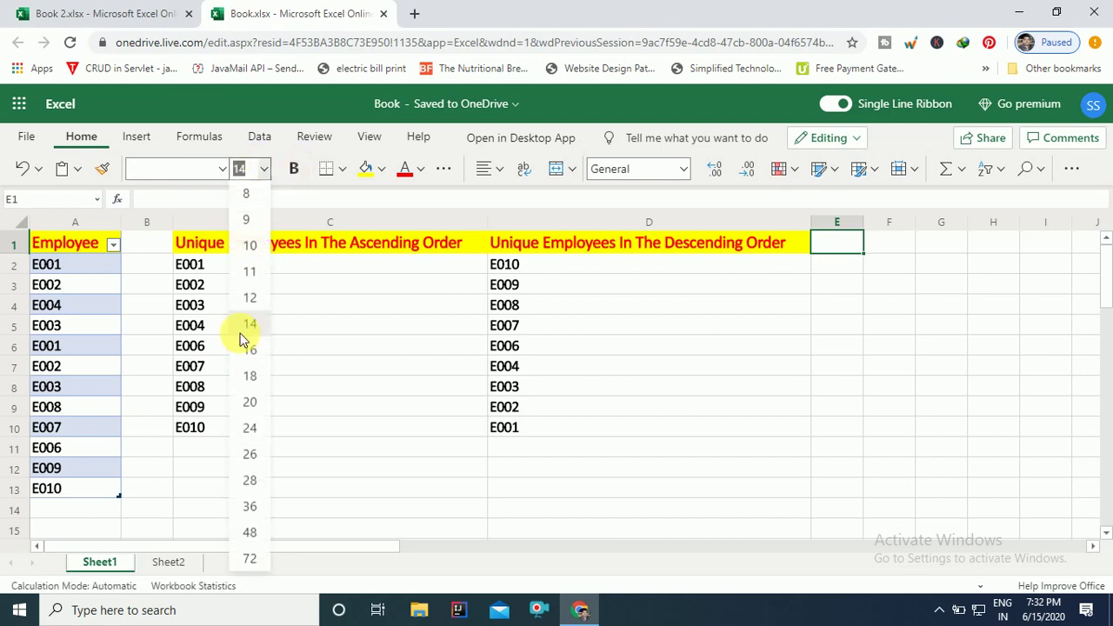
{"action": "left_click", "coordinate": [250, 325]}
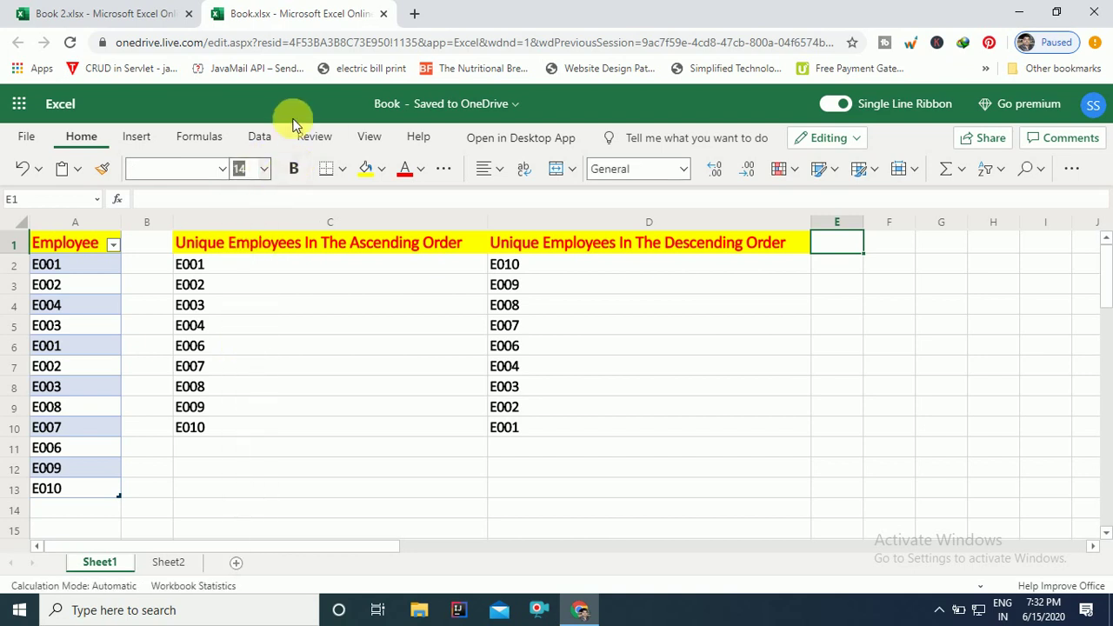
Add a list data validation to E1 with source =$C$2# and look through its in-cell dropdown choices
{"action": "left_click", "coordinate": [256, 139]}
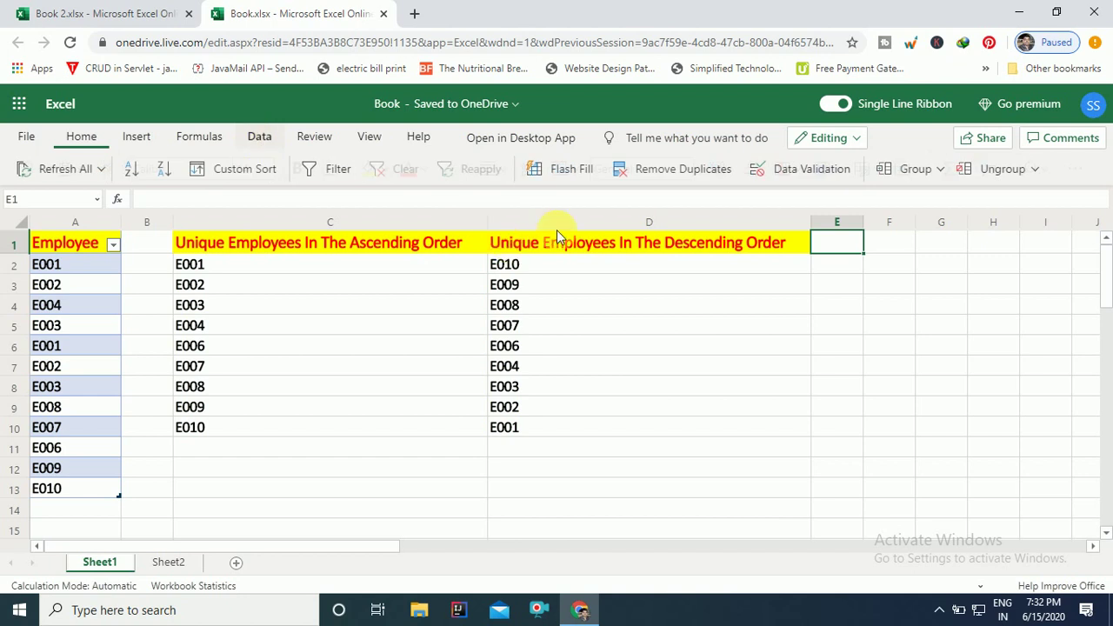
{"action": "left_click", "coordinate": [971, 172]}
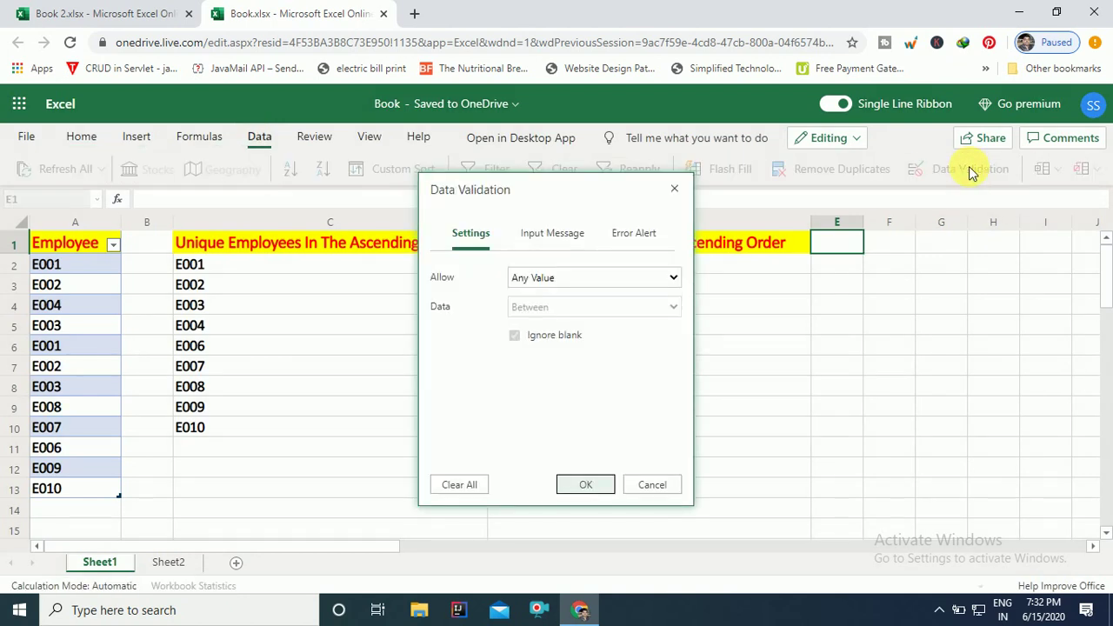
{"action": "left_click", "coordinate": [659, 276]}
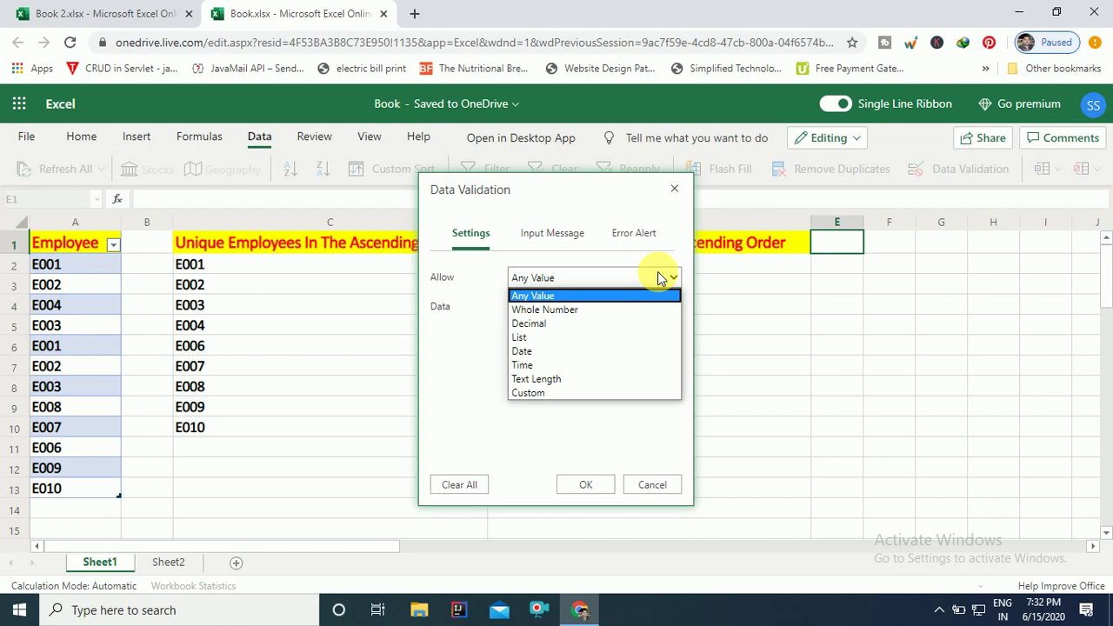
{"action": "left_click", "coordinate": [543, 339]}
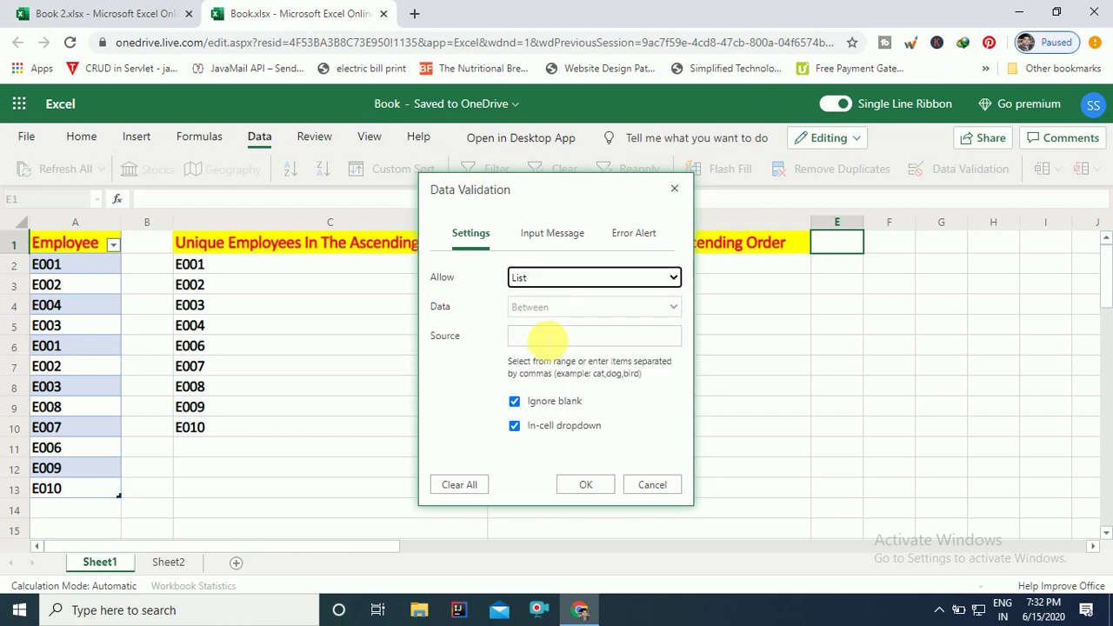
{"action": "left_click", "coordinate": [546, 337]}
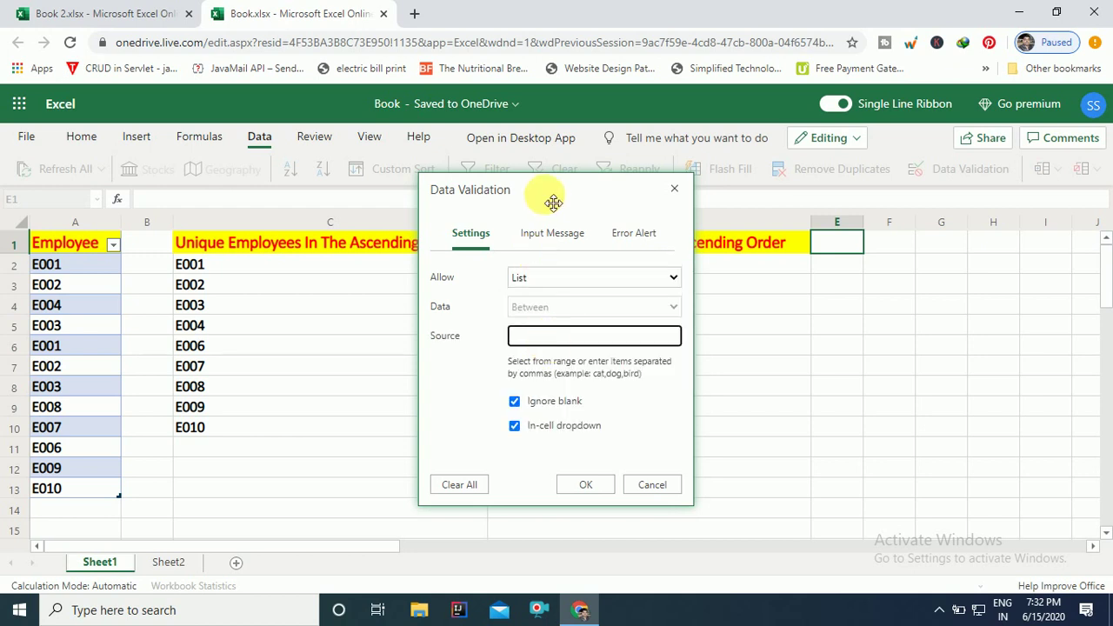
{"action": "left_click_drag", "start_coordinate": [553, 199], "coordinate": [808, 266]}
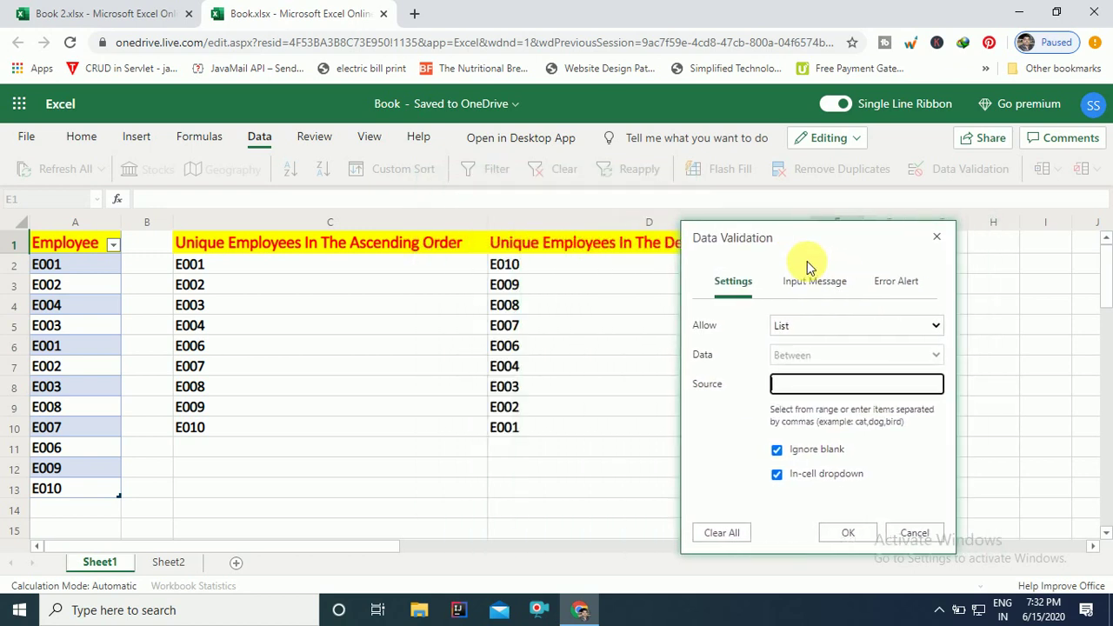
{"action": "left_click", "coordinate": [293, 268]}
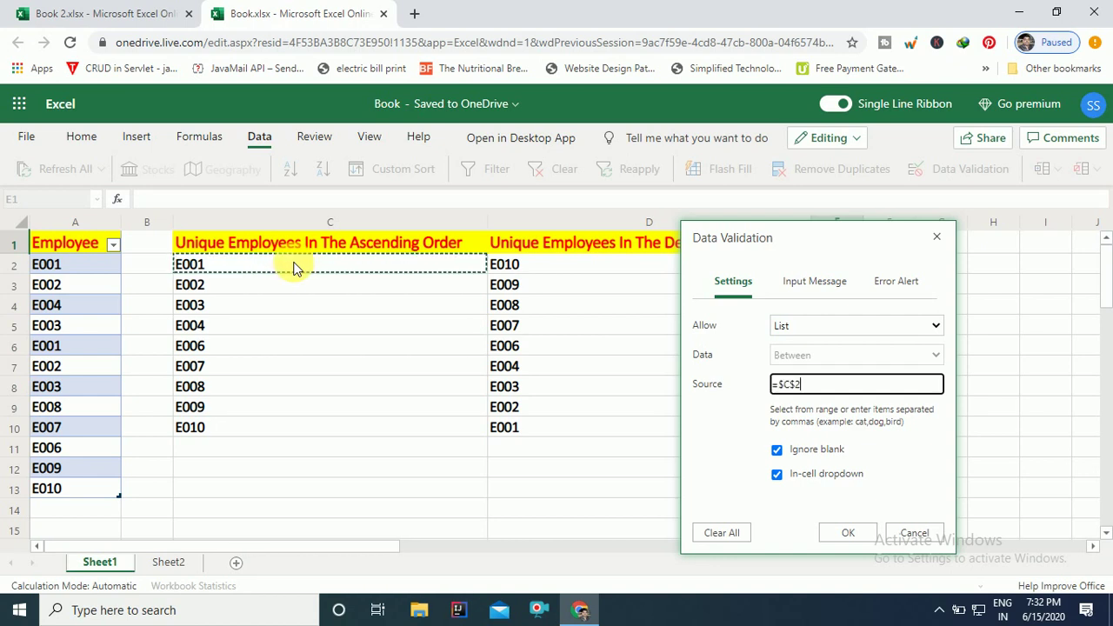
{"action": "type", "text": "#"}
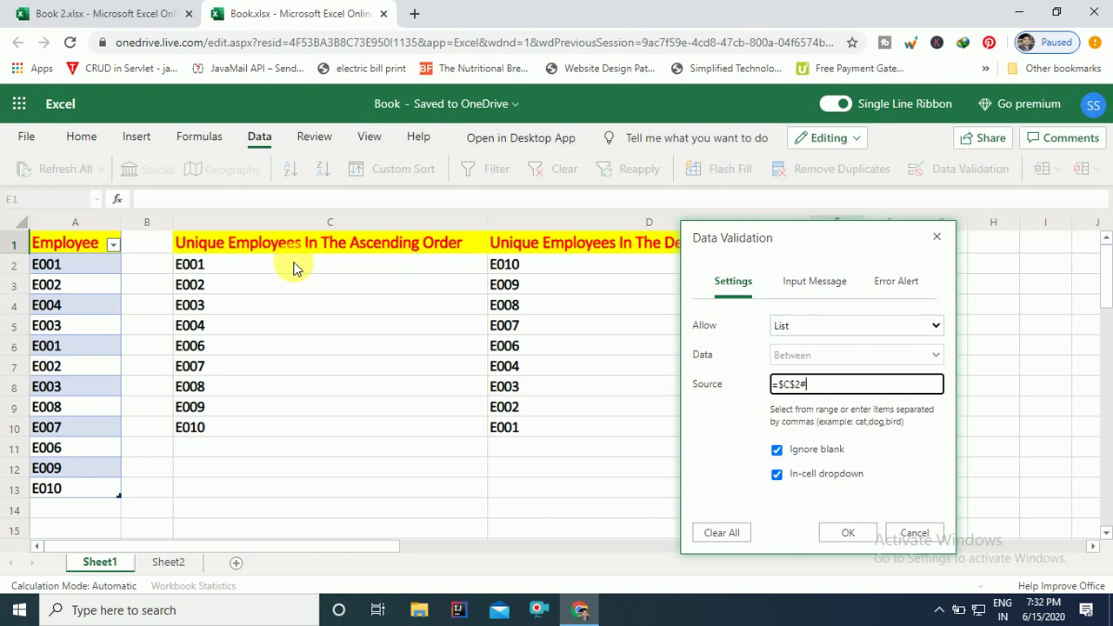
{"action": "left_click", "coordinate": [856, 534]}
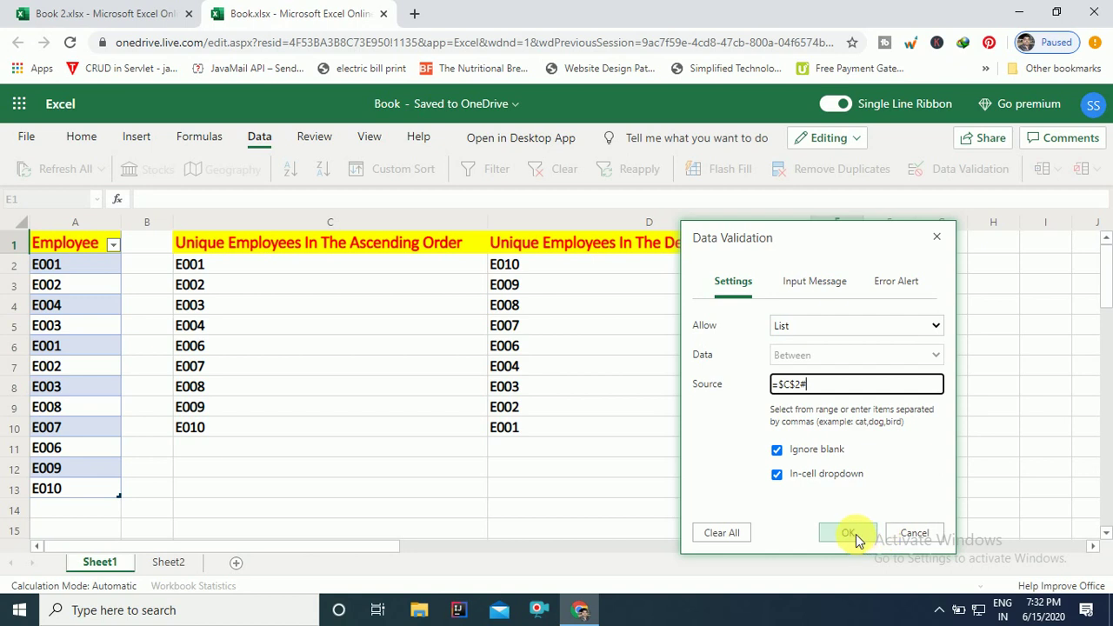
{"action": "left_click", "coordinate": [856, 534]}
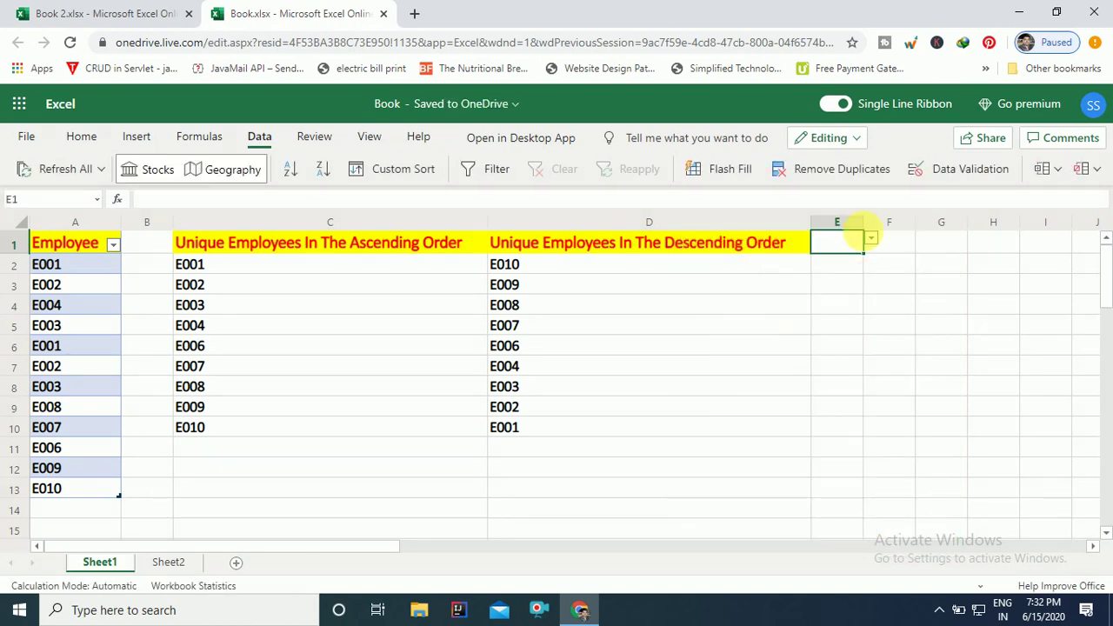
{"action": "left_click", "coordinate": [876, 243]}
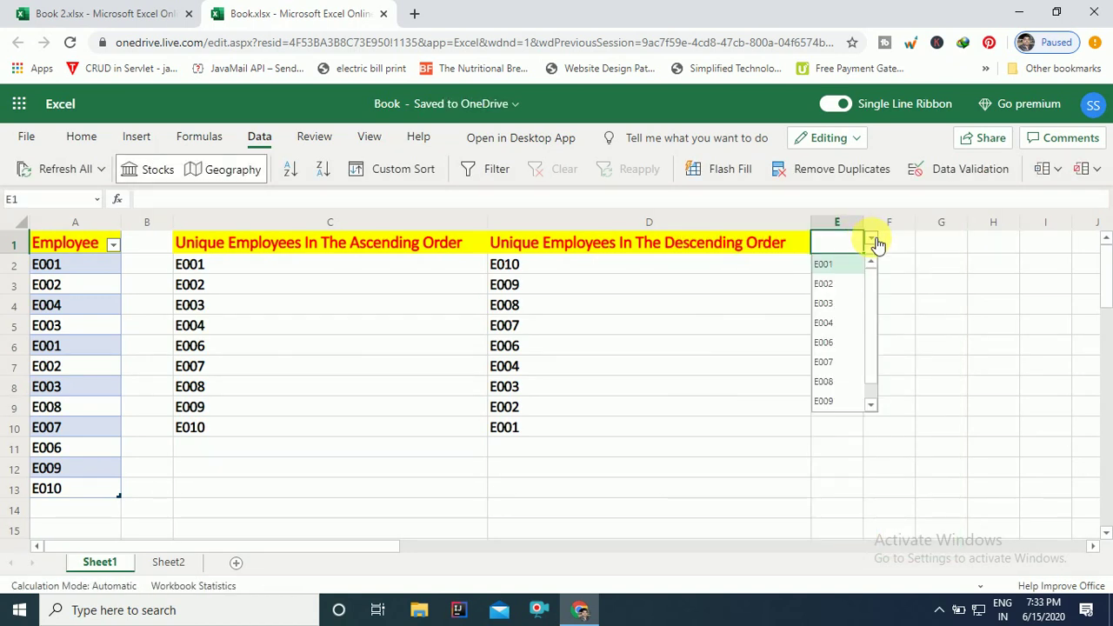
{"action": "left_click", "coordinate": [870, 402]}
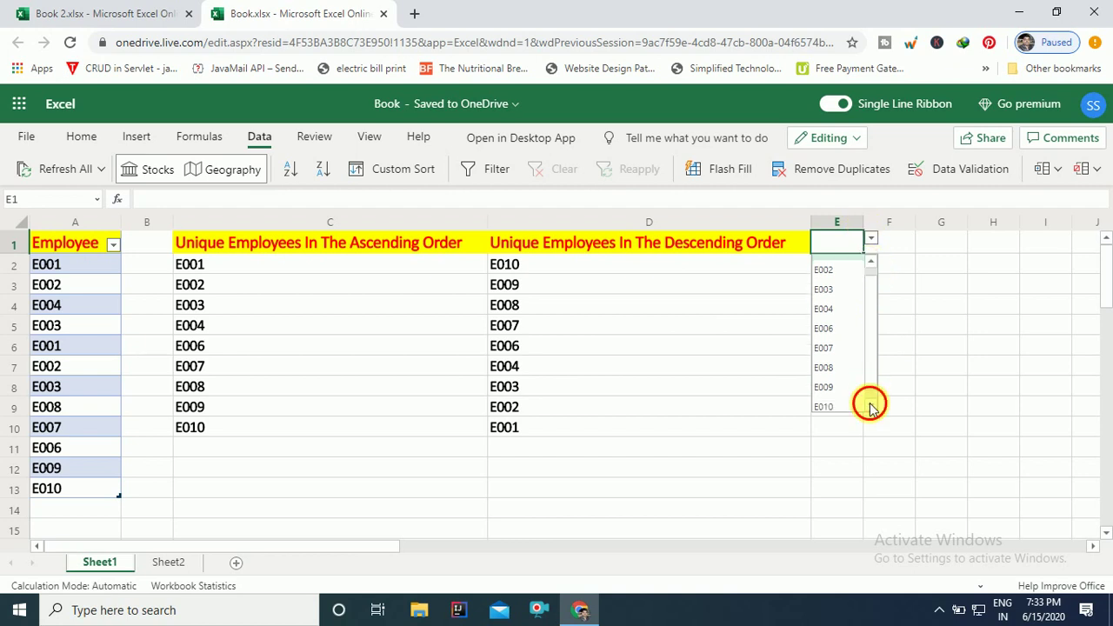
{"action": "left_click", "coordinate": [871, 262]}
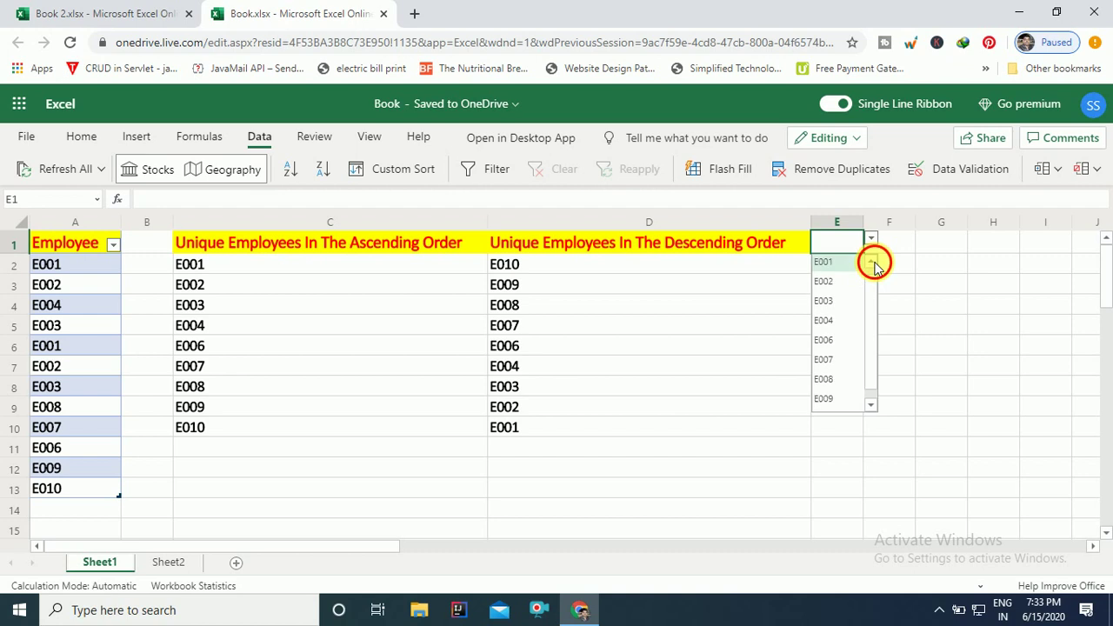
Add a list data validation to G1 with source =$D$2# and check its in-cell dropdown choices
{"action": "left_click", "coordinate": [936, 248]}
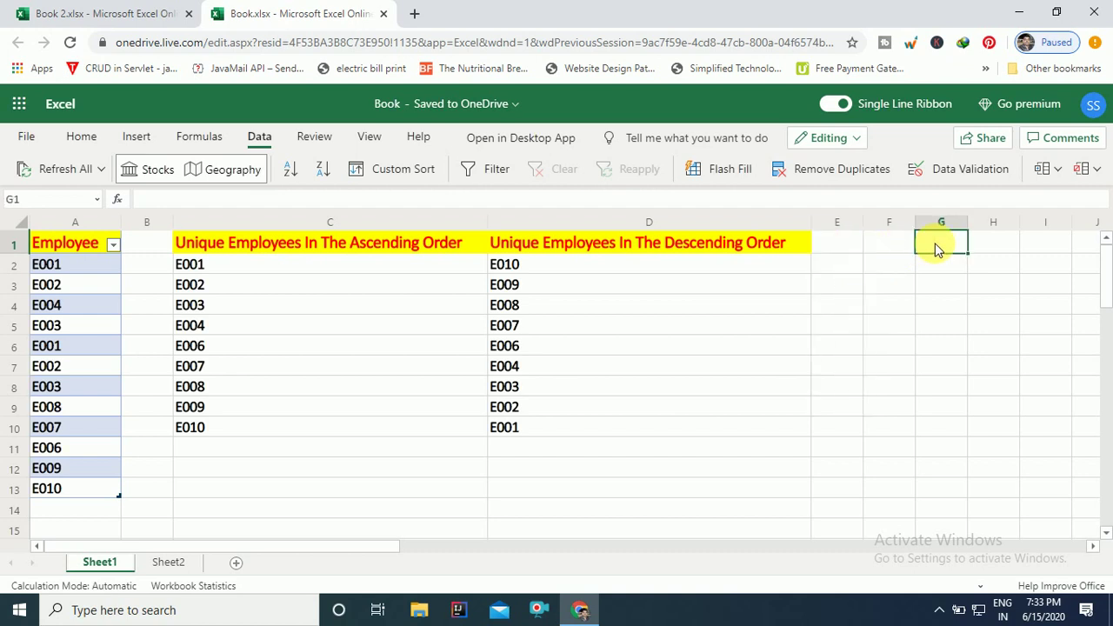
{"action": "left_click", "coordinate": [946, 174]}
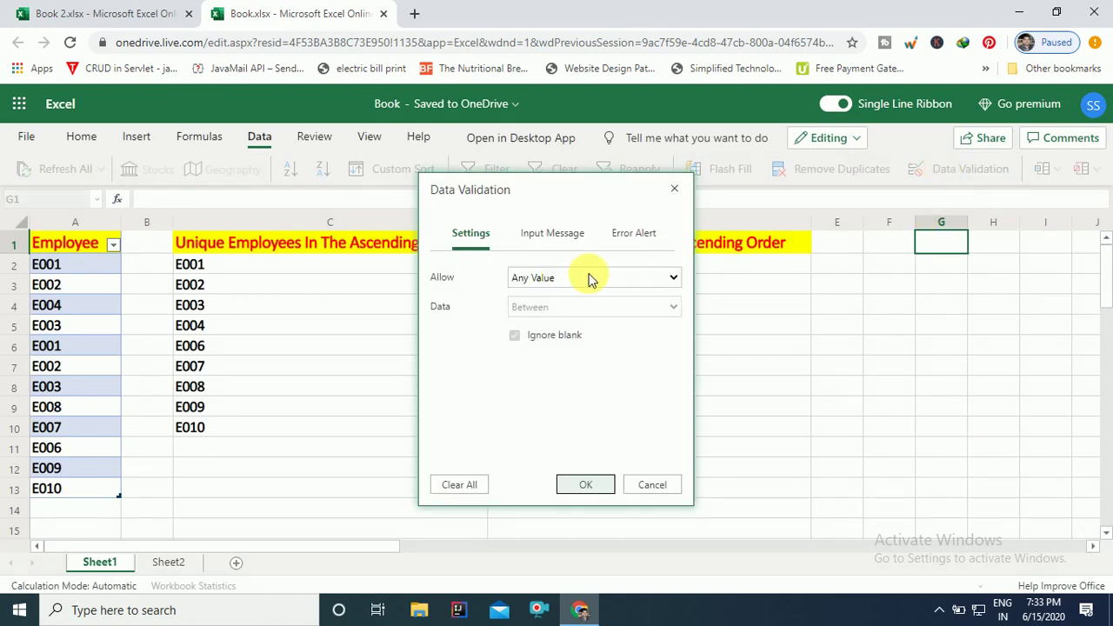
{"action": "left_click", "coordinate": [585, 278]}
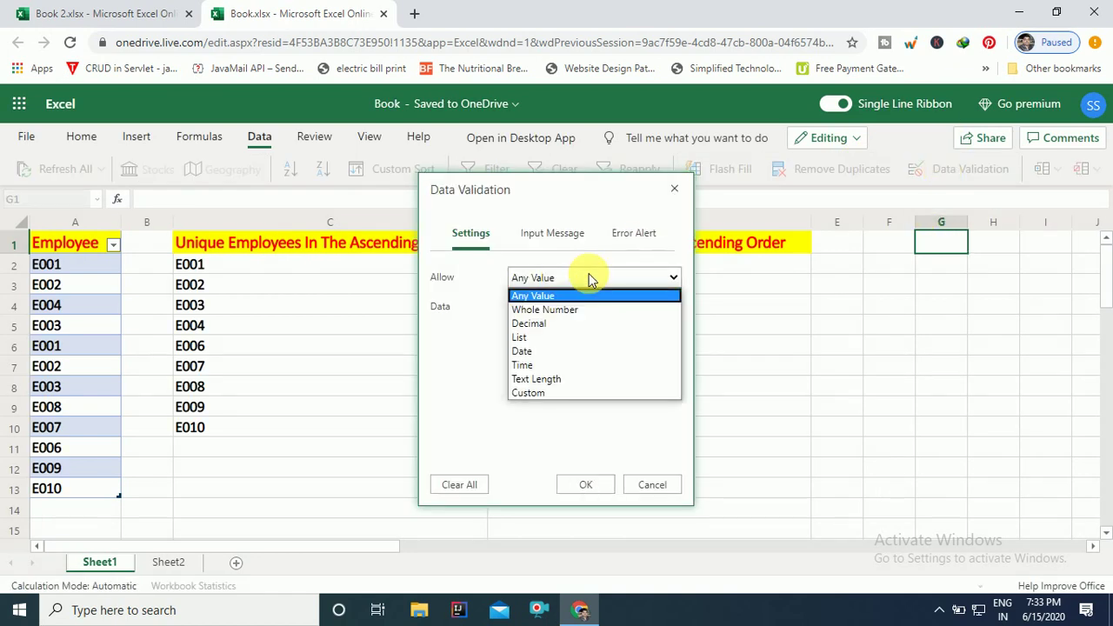
{"action": "left_click", "coordinate": [530, 339]}
{"action": "left_click", "coordinate": [534, 338]}
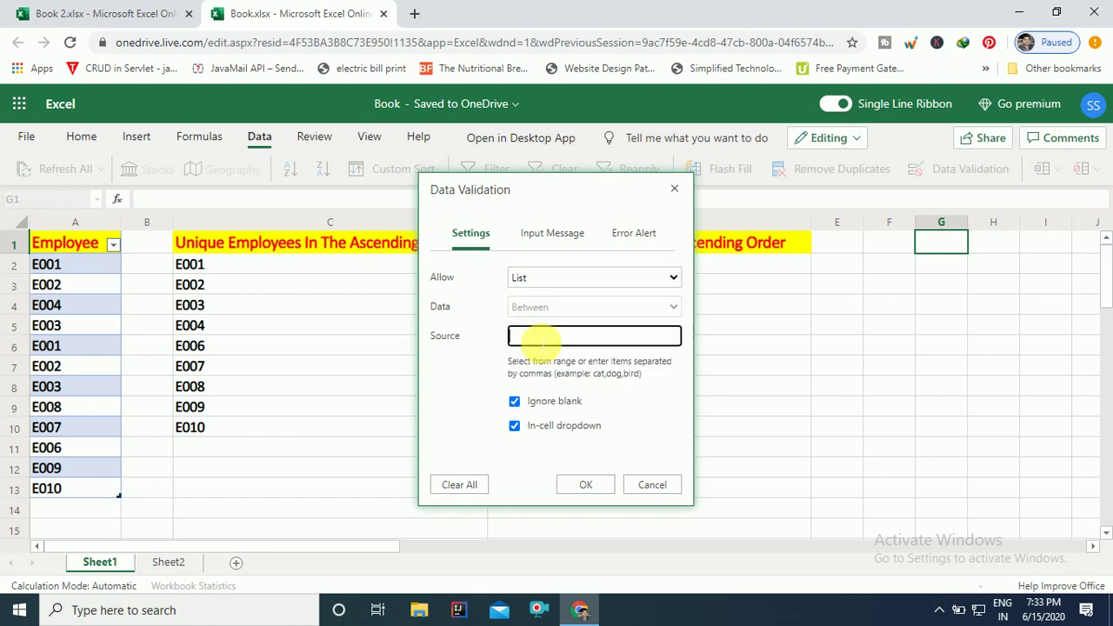
{"action": "left_click_drag", "start_coordinate": [578, 193], "coordinate": [333, 253]}
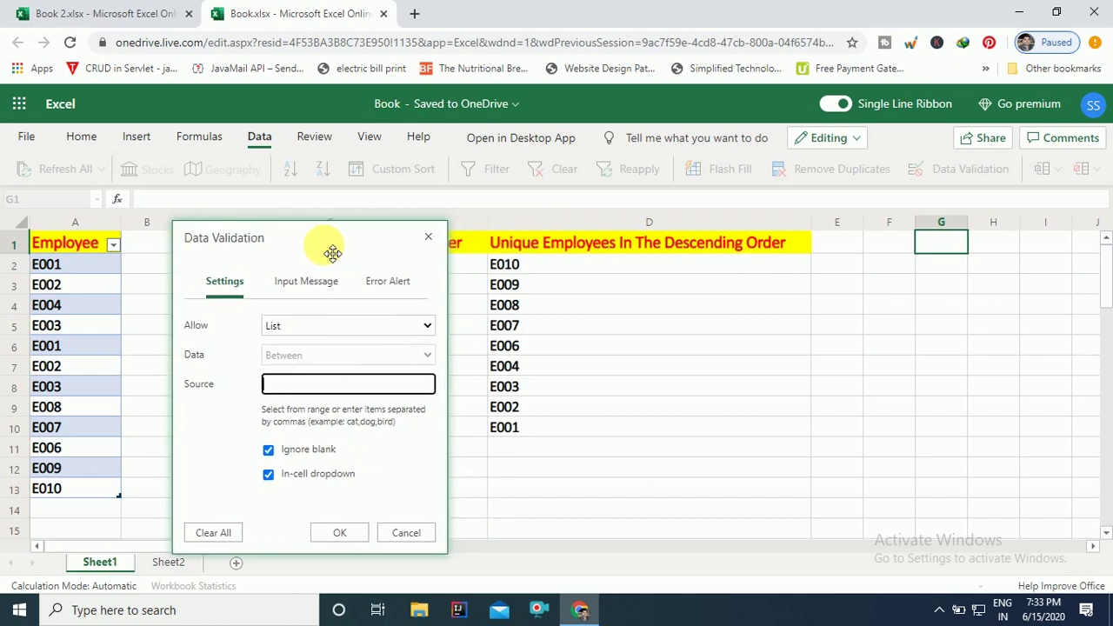
{"action": "left_click", "coordinate": [577, 270]}
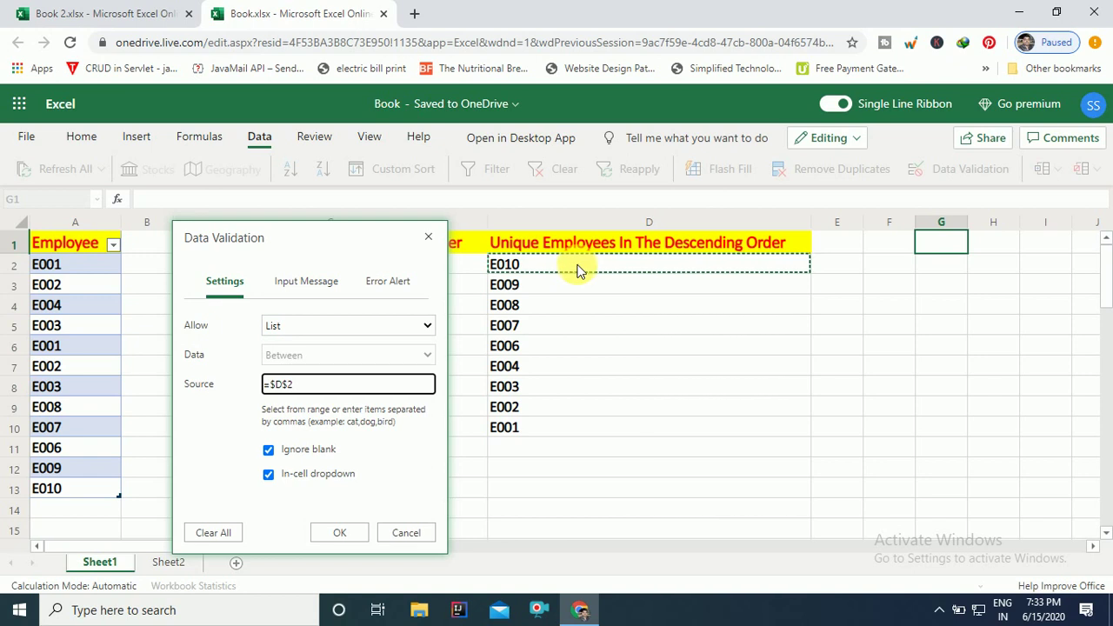
{"action": "type", "text": "#"}
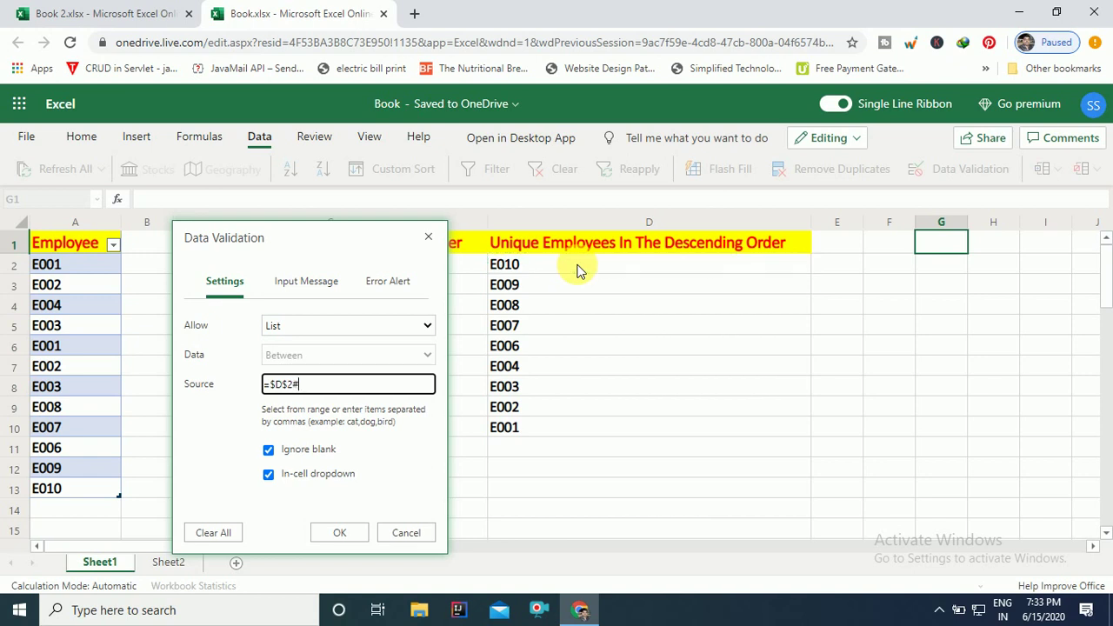
{"action": "left_click", "coordinate": [350, 533]}
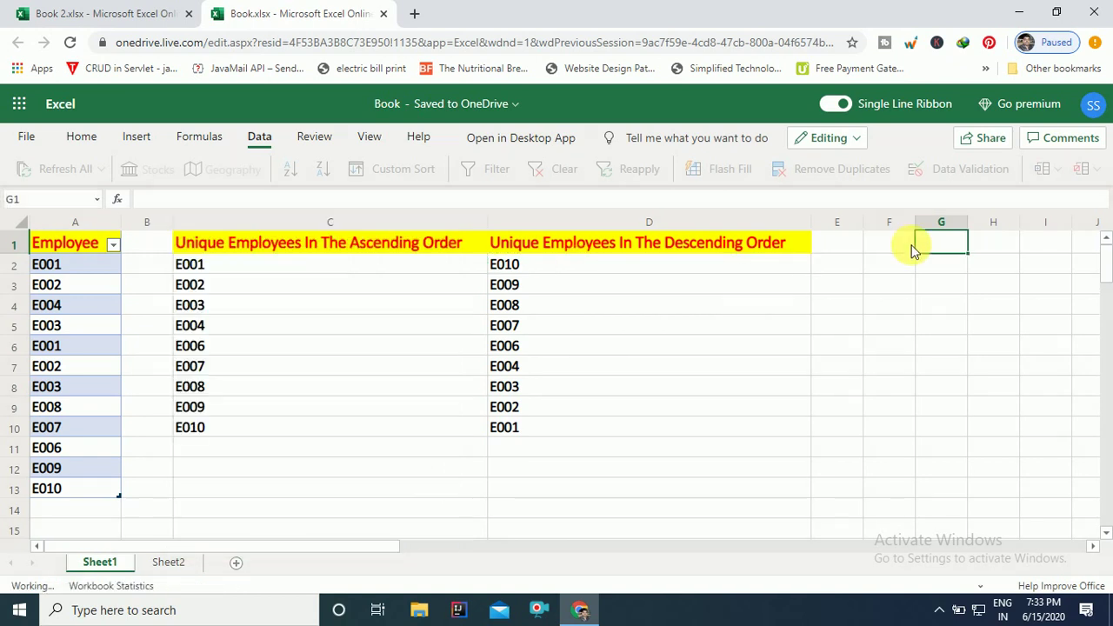
{"action": "left_click", "coordinate": [981, 244]}
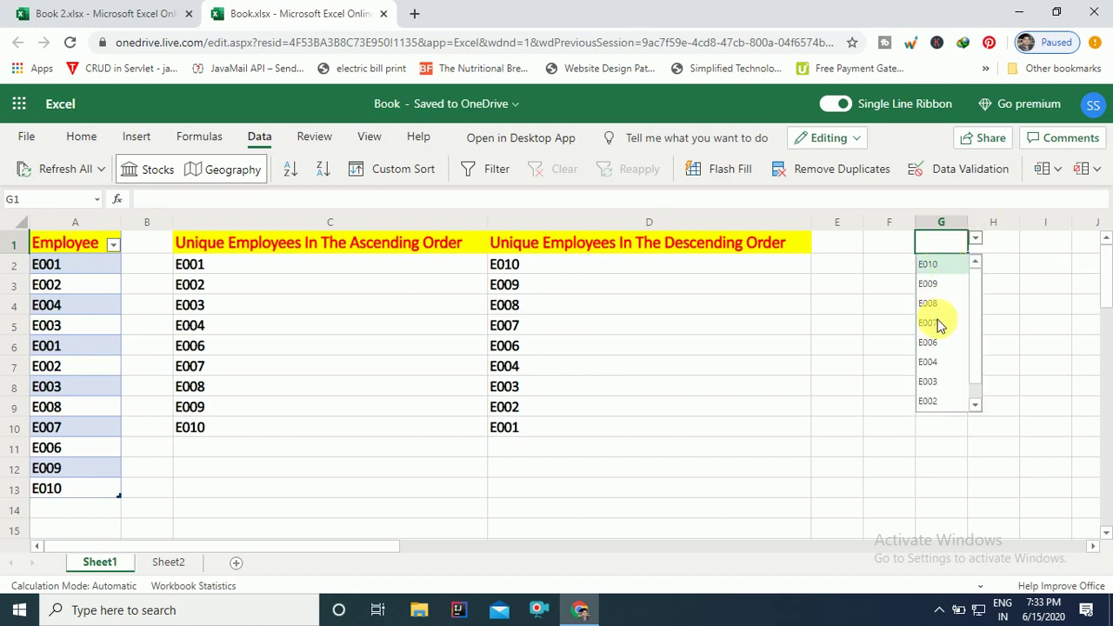
{"action": "left_click", "coordinate": [823, 328]}
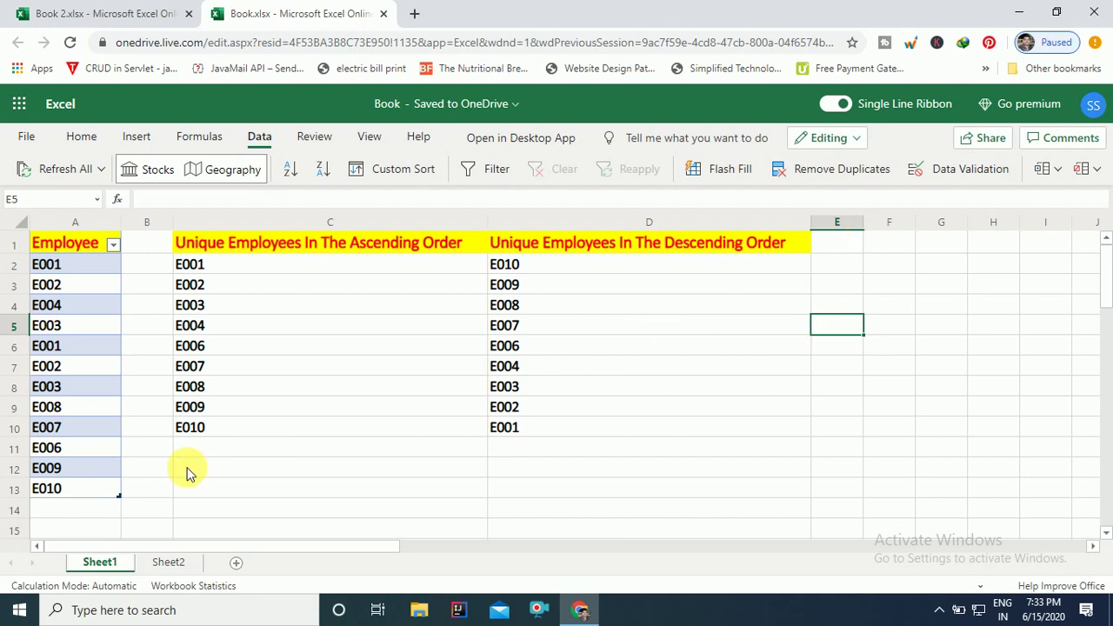
On Sheet2, add a list data validation to G1 with source =$A$2# and check its in-cell dropdown choices
{"action": "left_click", "coordinate": [169, 563]}
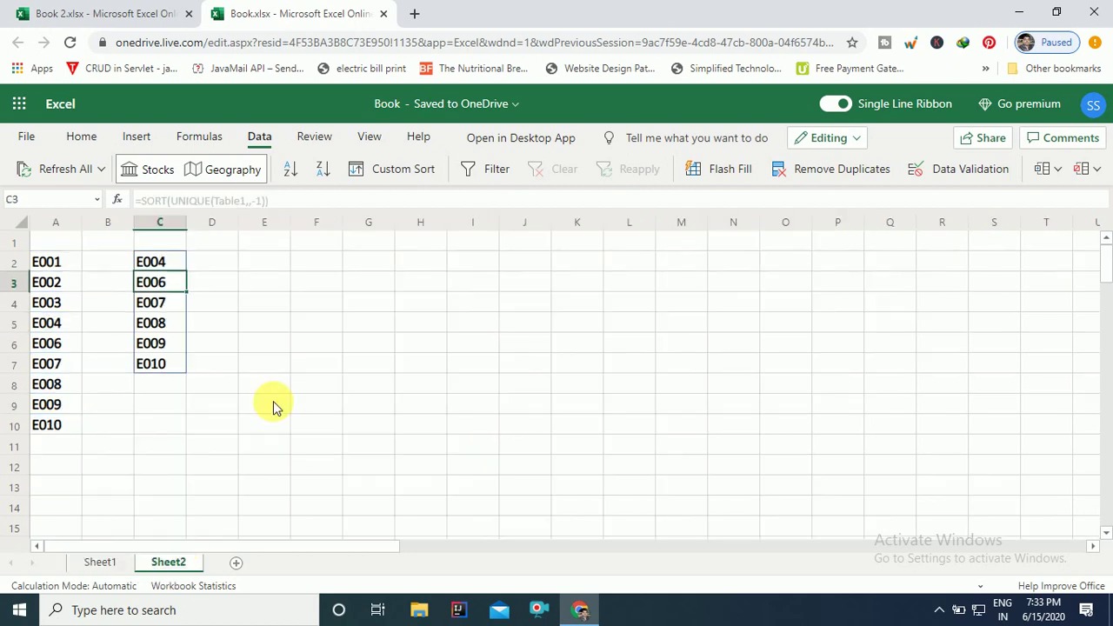
{"action": "left_click", "coordinate": [374, 243]}
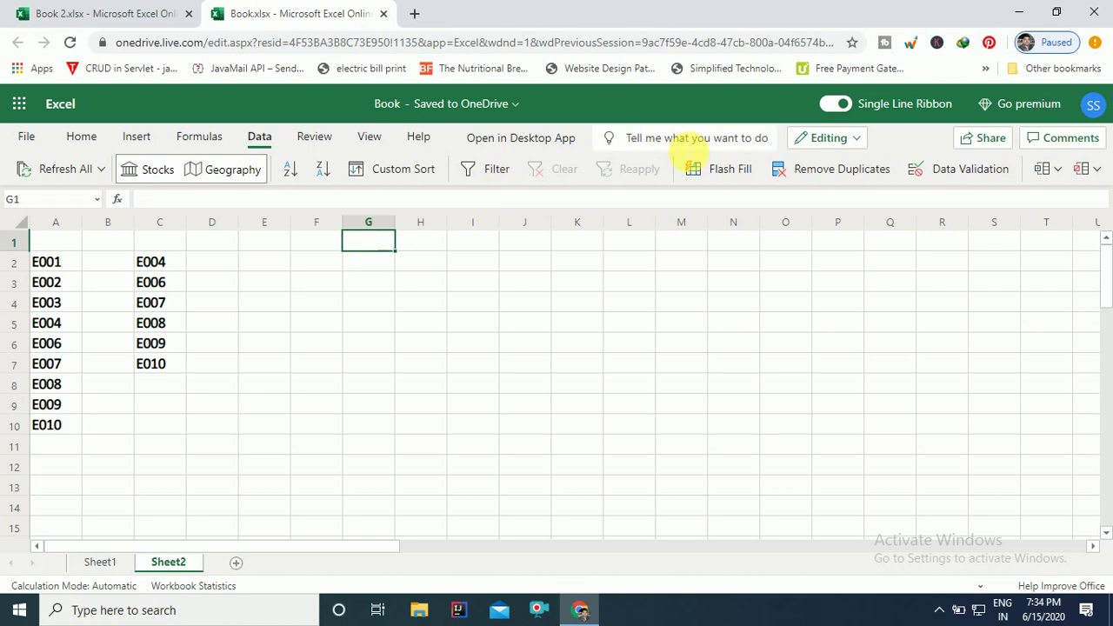
{"action": "left_click", "coordinate": [941, 171]}
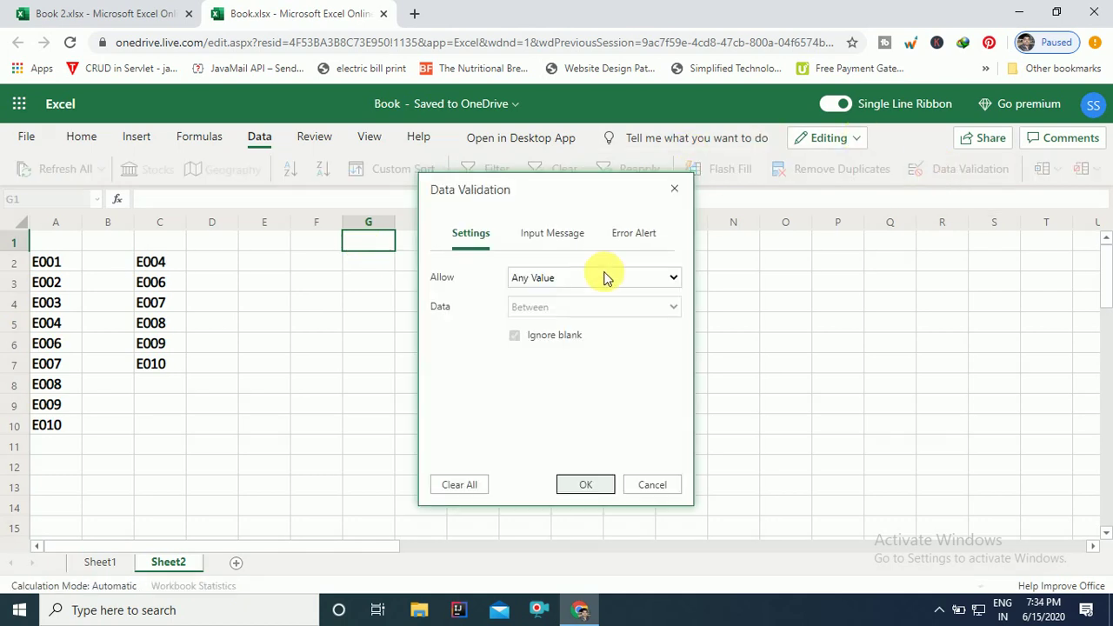
{"action": "left_click", "coordinate": [674, 277]}
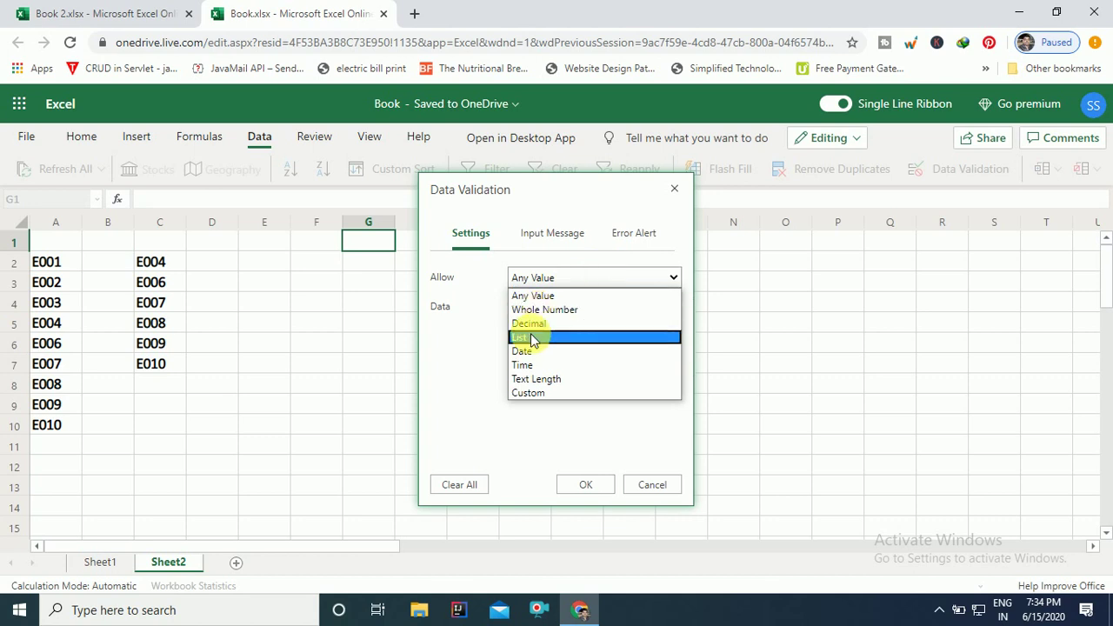
{"action": "left_click", "coordinate": [533, 339]}
{"action": "left_click", "coordinate": [540, 340]}
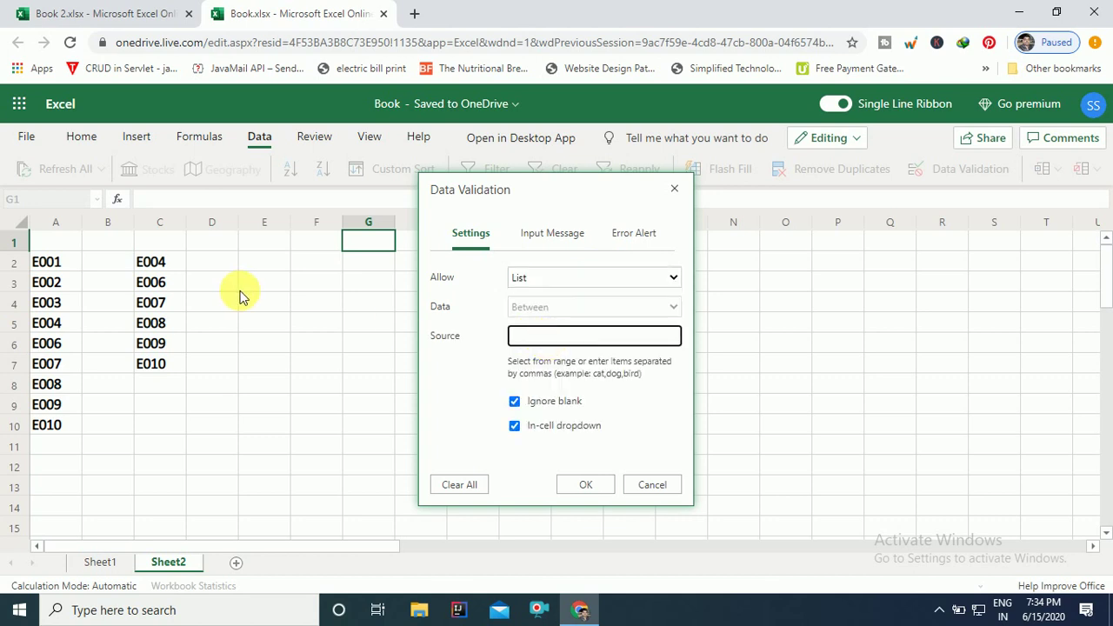
{"action": "left_click", "coordinate": [49, 271]}
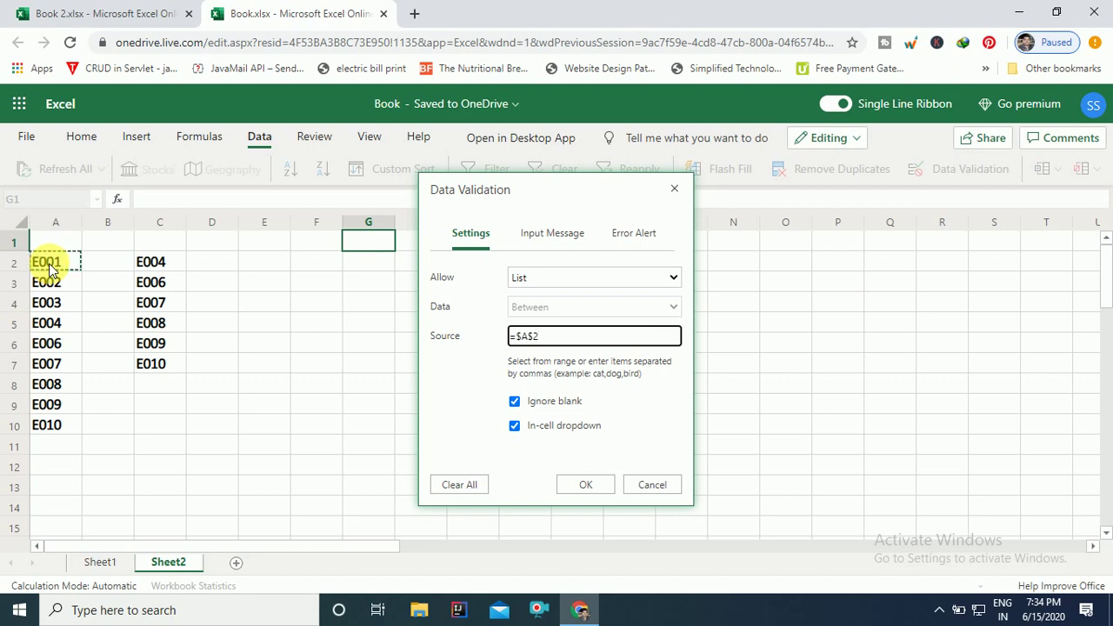
{"action": "type", "text": "#"}
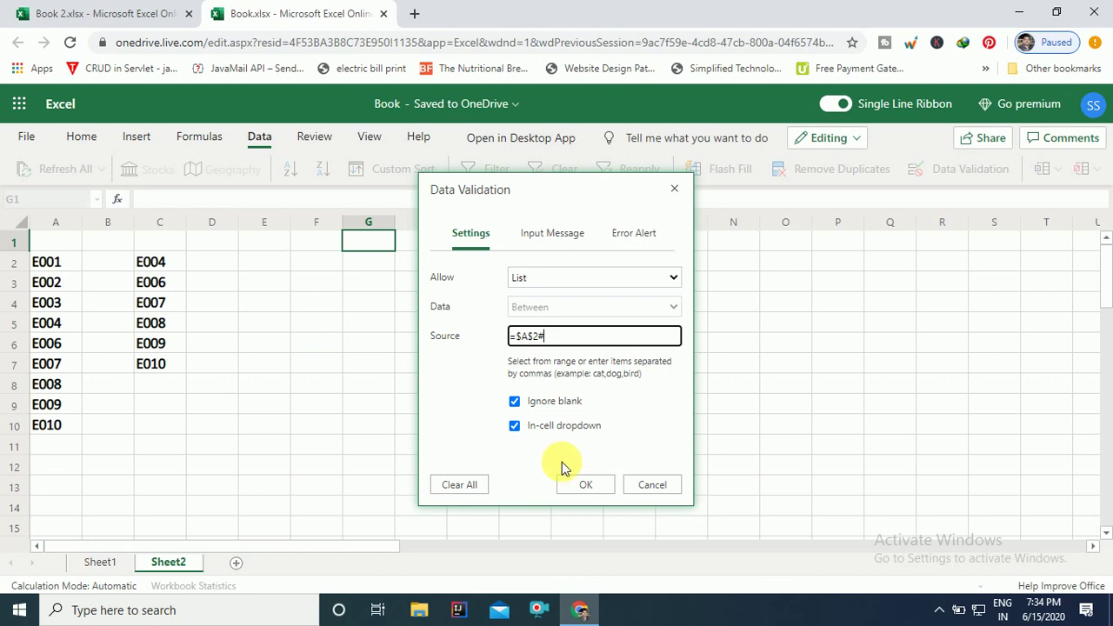
{"action": "left_click", "coordinate": [595, 486]}
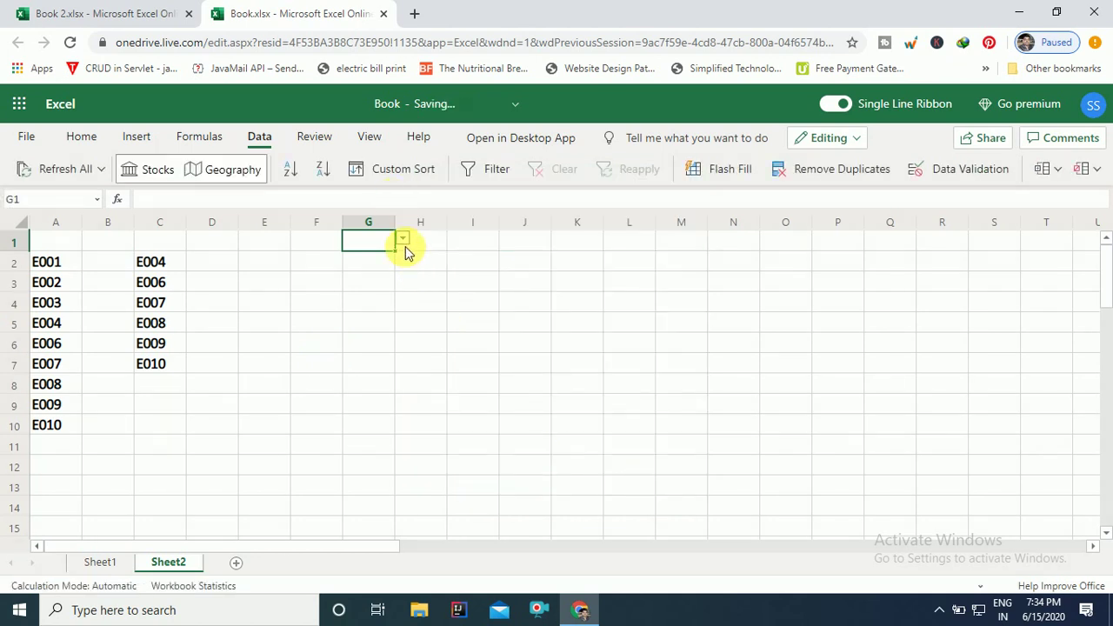
{"action": "left_click", "coordinate": [402, 239]}
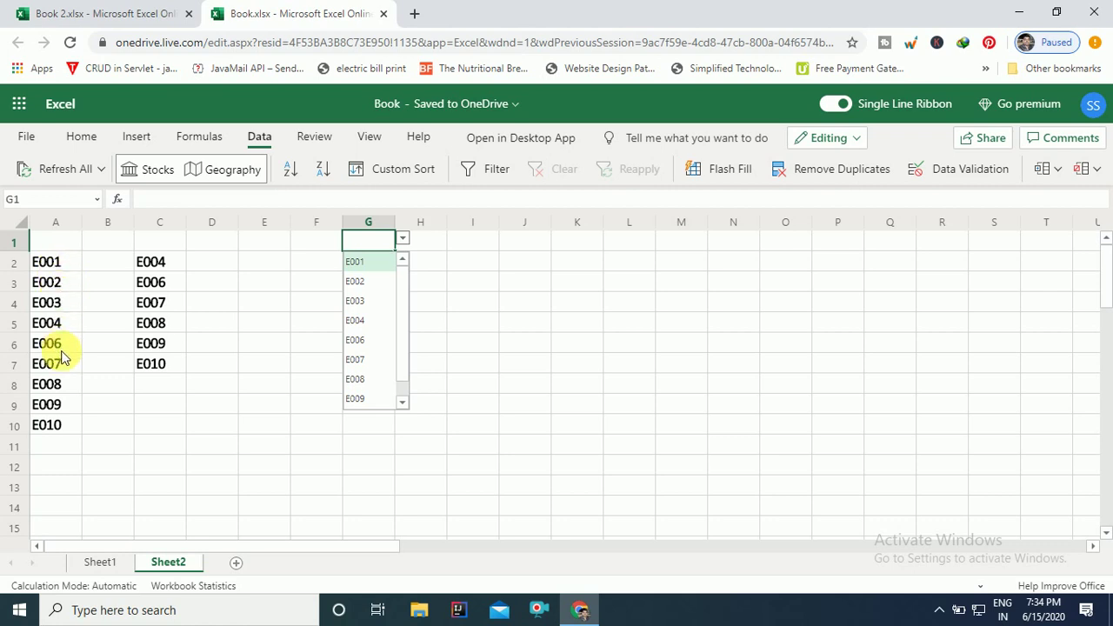
Try to qualify the table reference in C2's formula with its sheet name, as =SORT(UNIQUE(sheet1!Table1,,-1))
{"action": "left_click", "coordinate": [168, 266]}
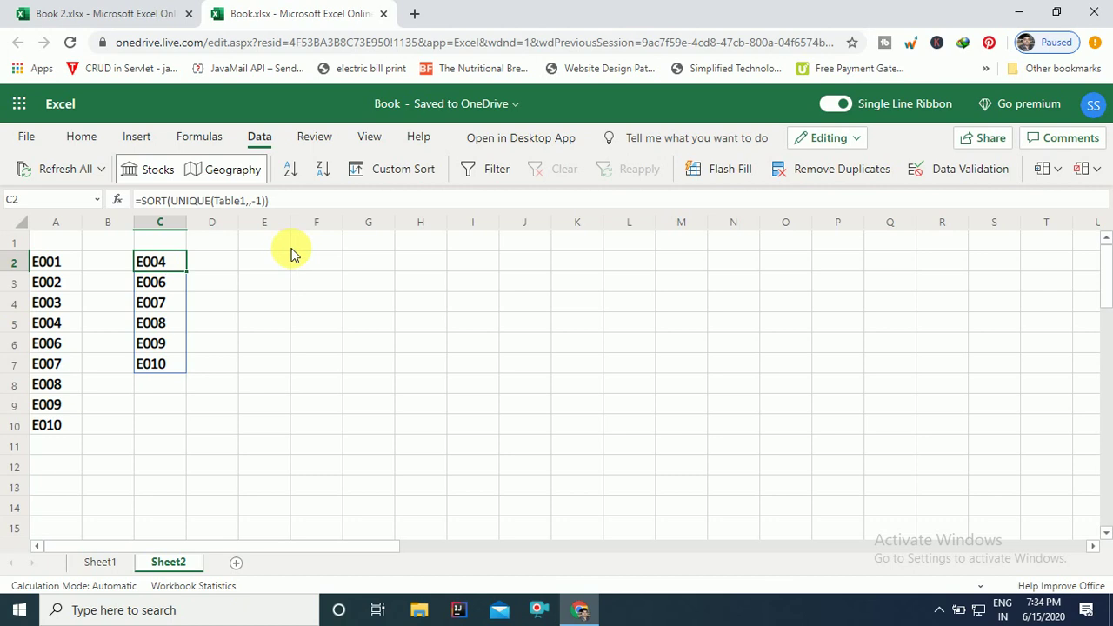
{"action": "left_click", "coordinate": [219, 202]}
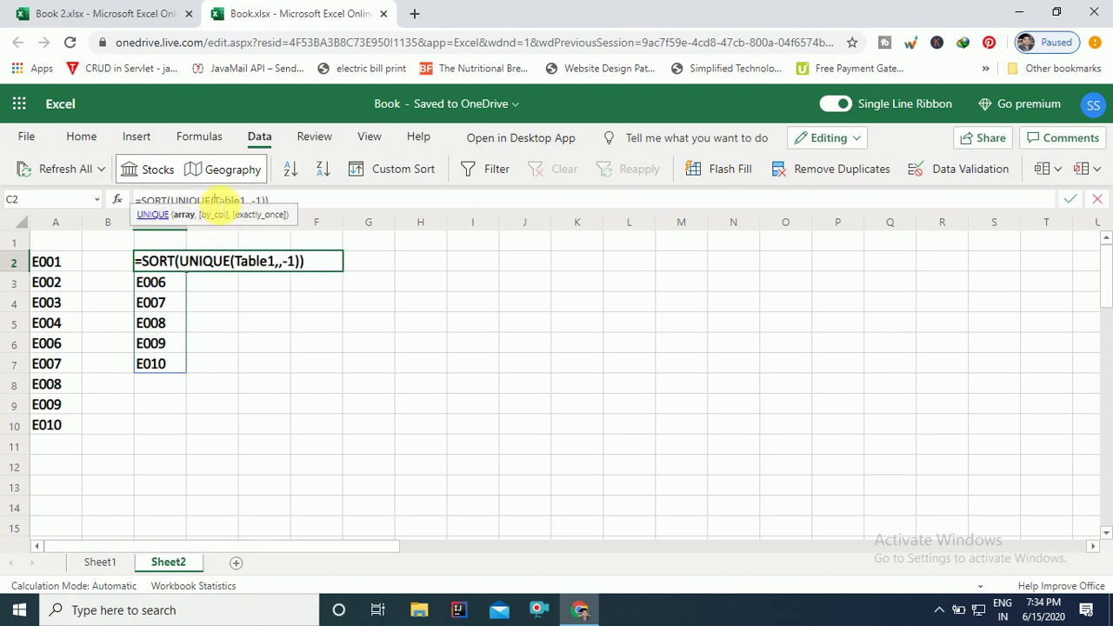
{"action": "type", "text": "sheet"}
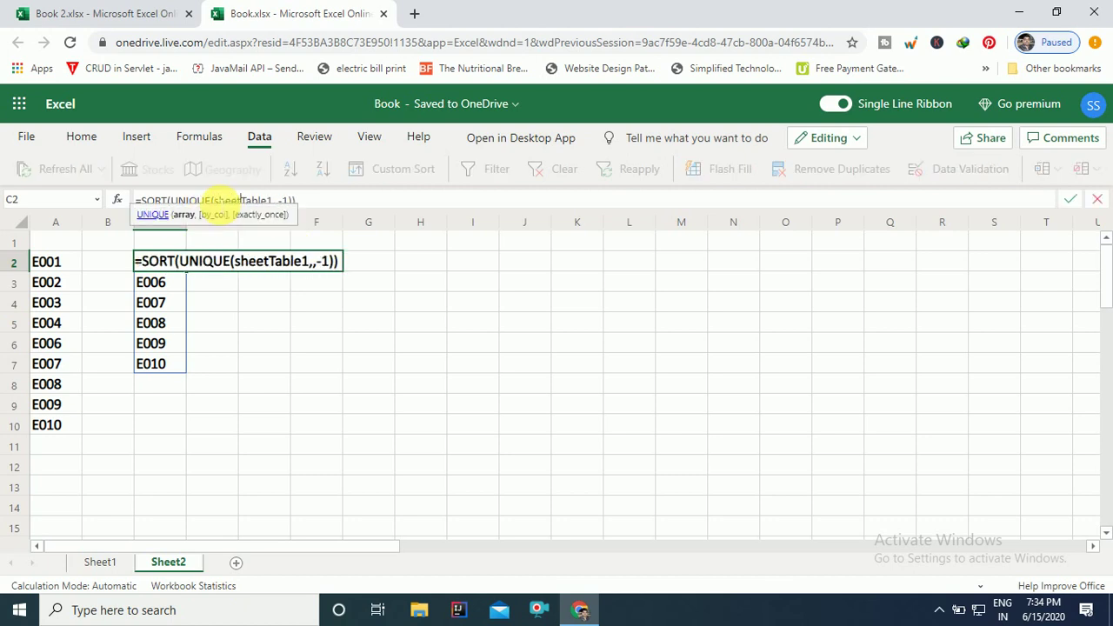
{"action": "type", "text": "1!"}
{"action": "key", "text": "Return"}
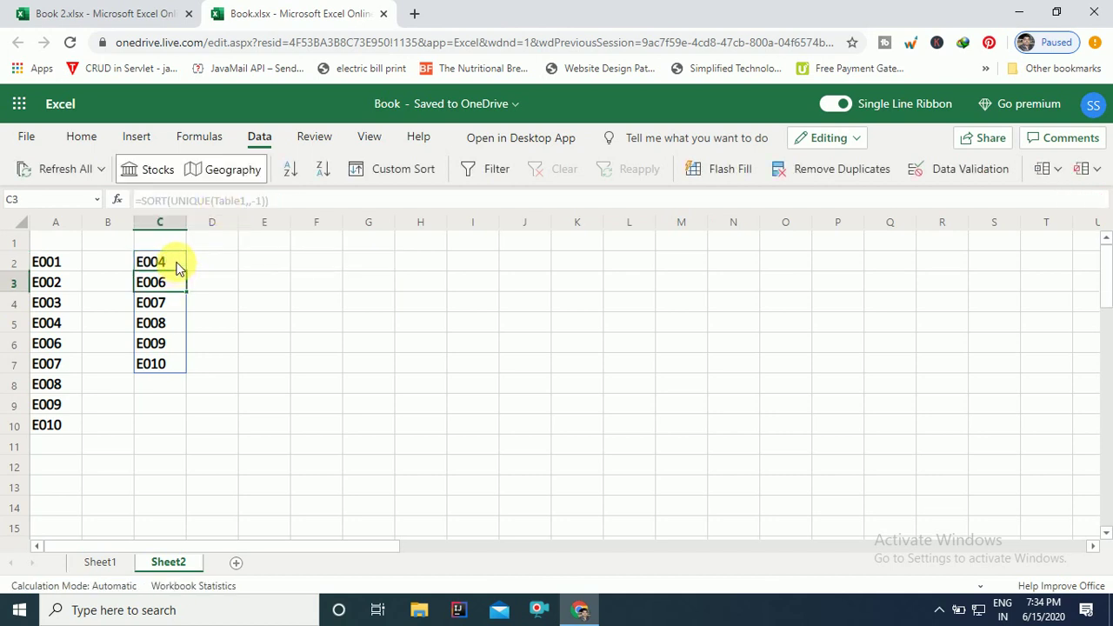
{"action": "left_click", "coordinate": [177, 265]}
Add a list data validation to J1 with source =$C$2# and check its in-cell dropdown choices
{"action": "left_click", "coordinate": [524, 245]}
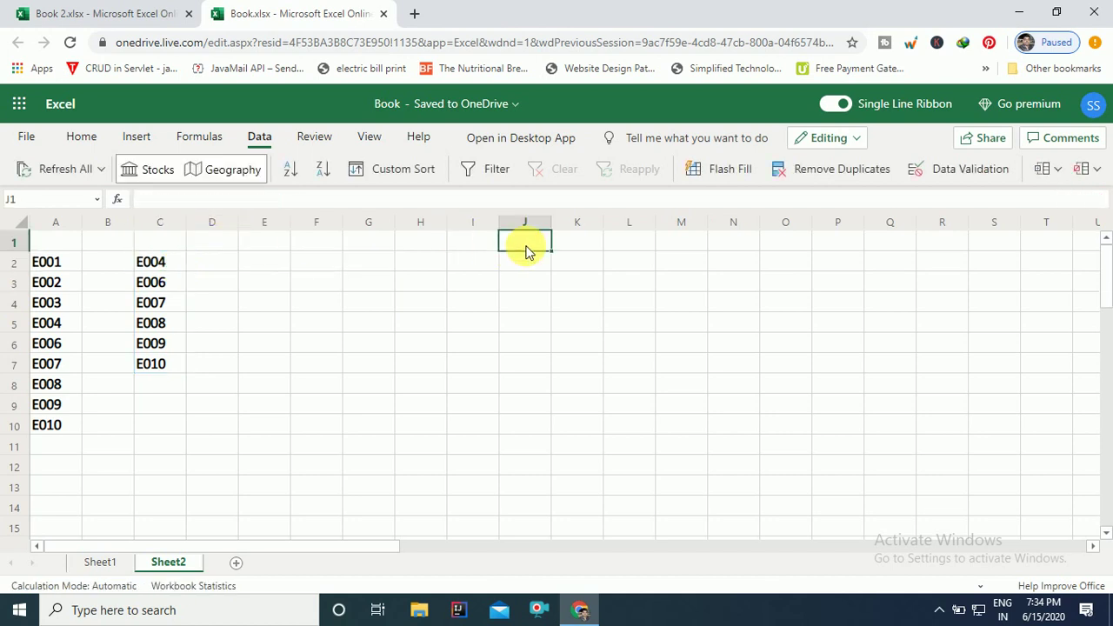
{"action": "left_click", "coordinate": [946, 171]}
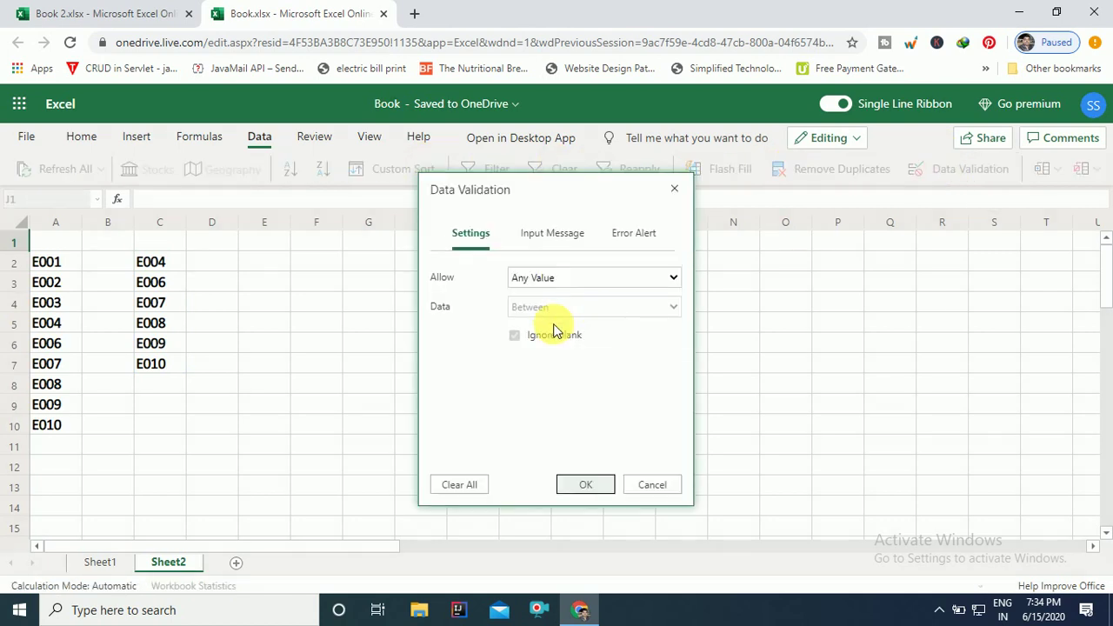
{"action": "left_click", "coordinate": [572, 276]}
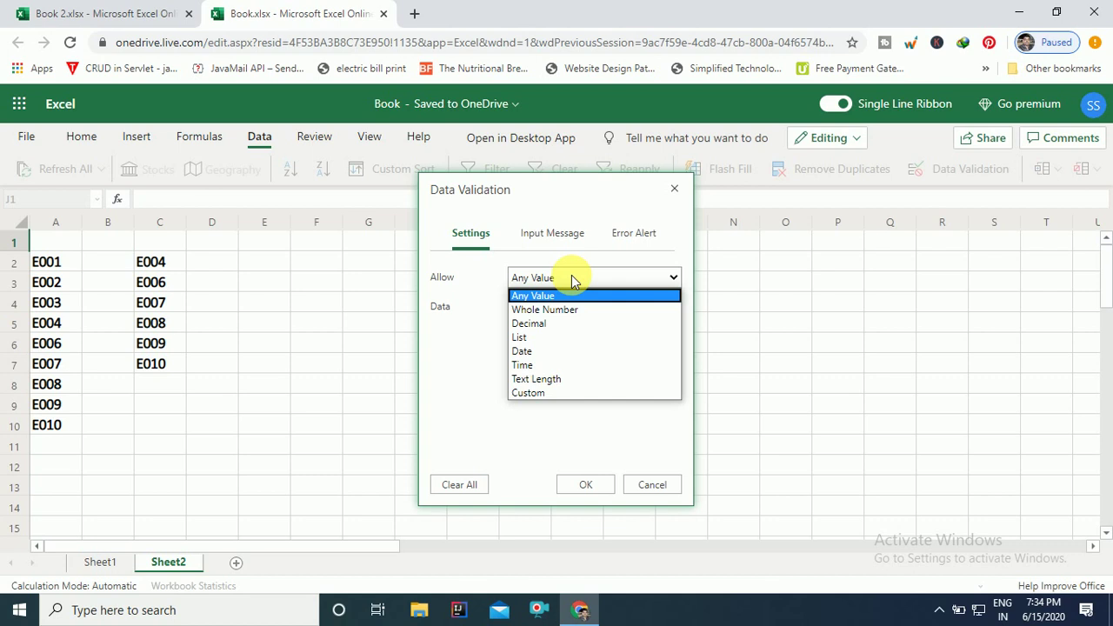
{"action": "left_click", "coordinate": [540, 339]}
{"action": "left_click", "coordinate": [532, 338]}
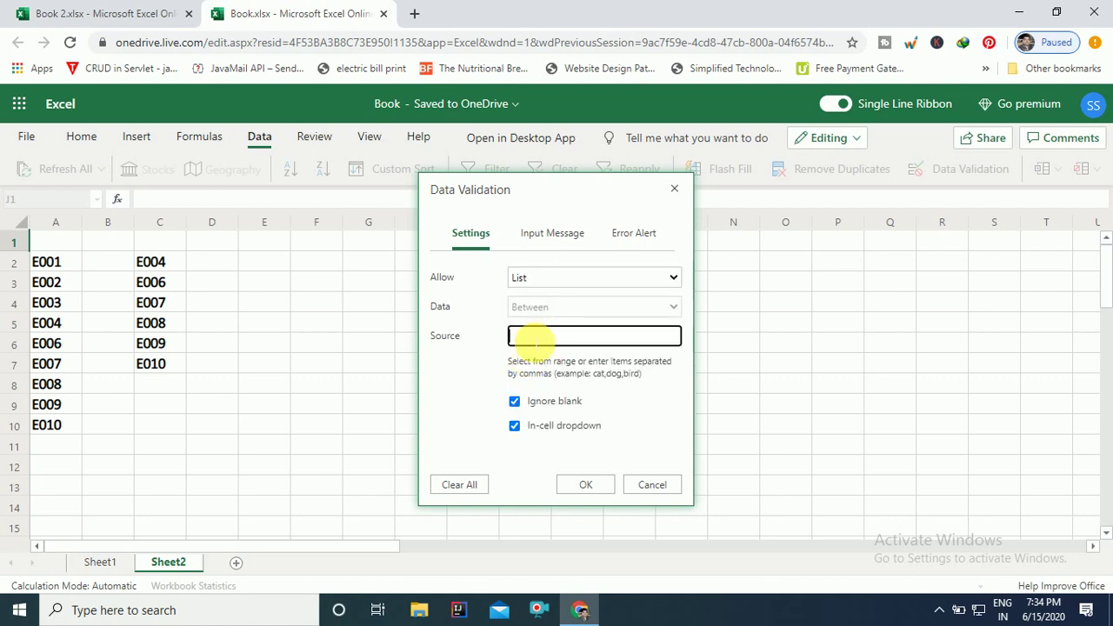
{"action": "left_click", "coordinate": [174, 261]}
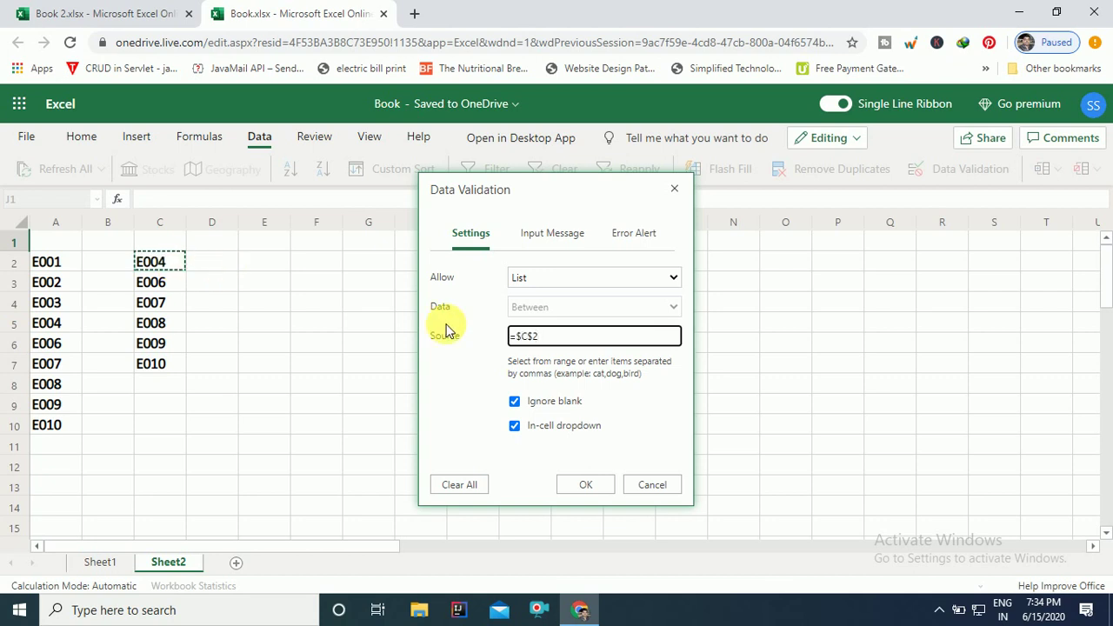
{"action": "type", "text": "#"}
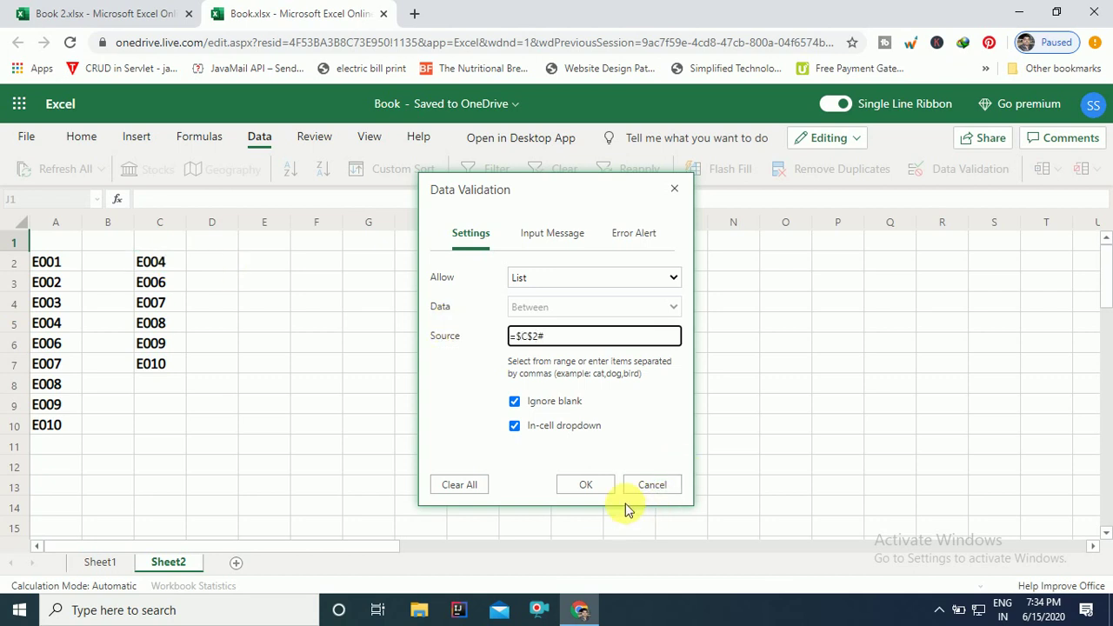
{"action": "left_click", "coordinate": [587, 485]}
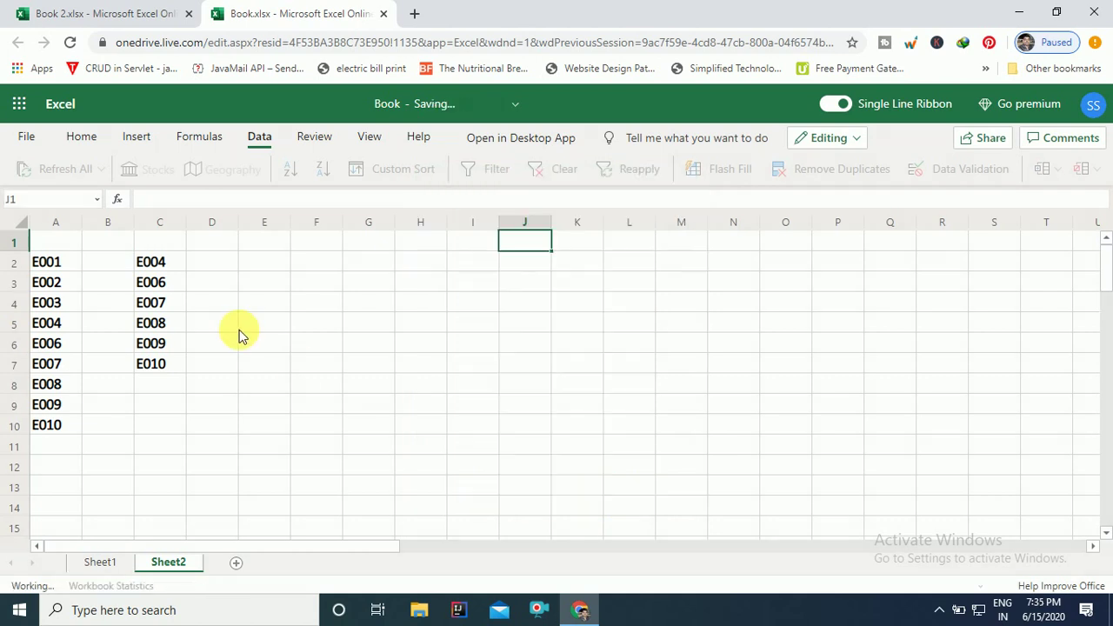
{"action": "left_click", "coordinate": [560, 242]}
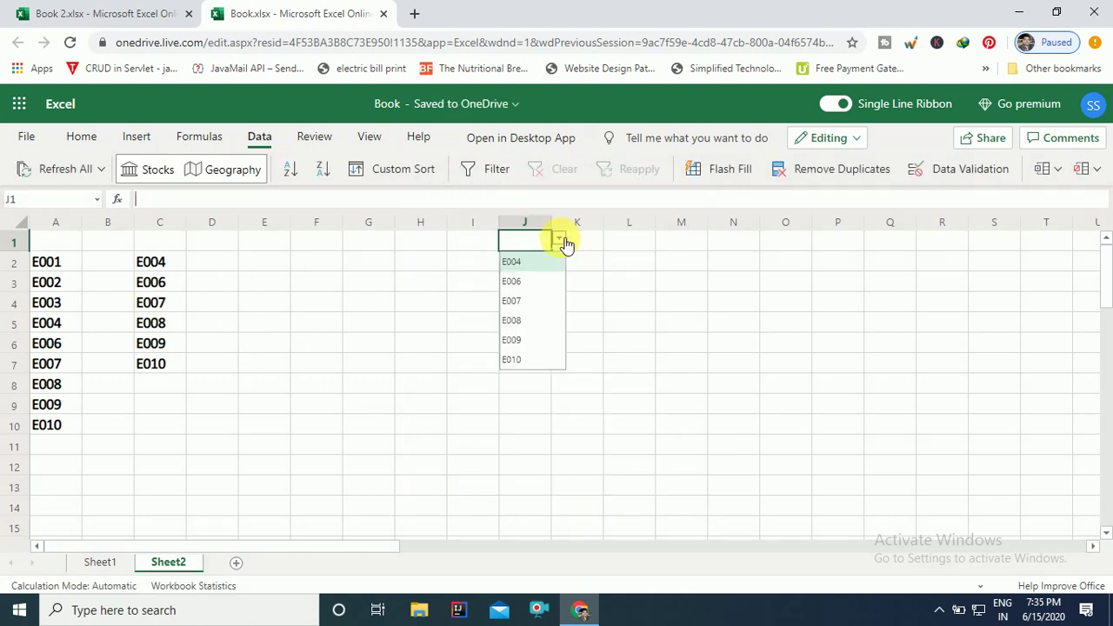
Try again to put sheet1! before Table1 in the C2 formula, and return to Sheet1
{"action": "left_click", "coordinate": [175, 268]}
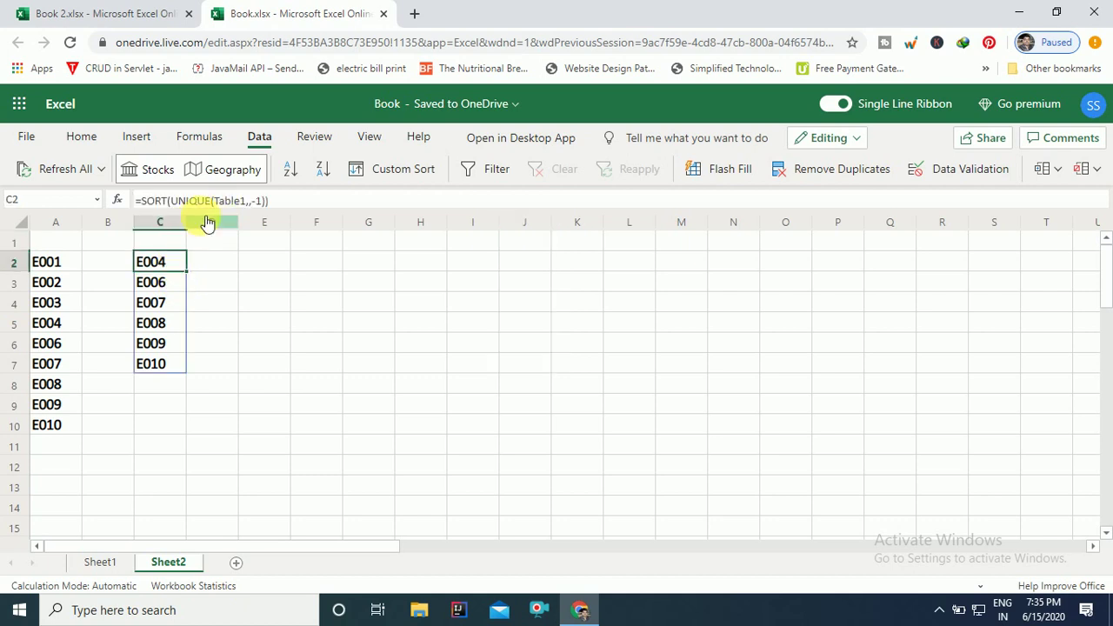
{"action": "key", "text": "F2"}
{"action": "left_click", "coordinate": [236, 262]}
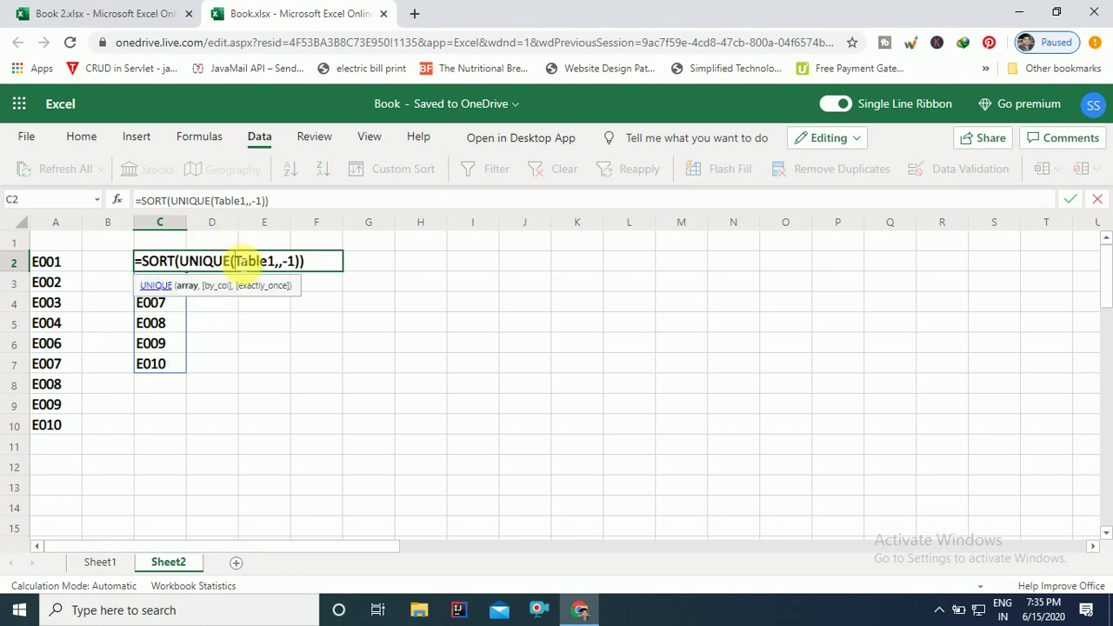
{"action": "type", "text": "sheet1"}
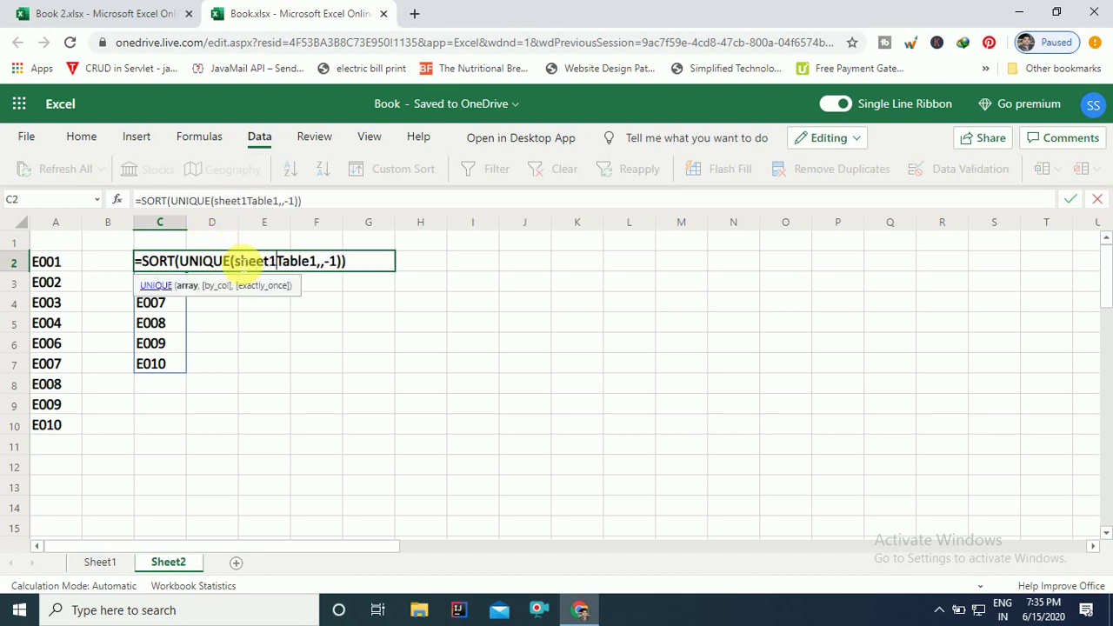
{"action": "type", "text": "!"}
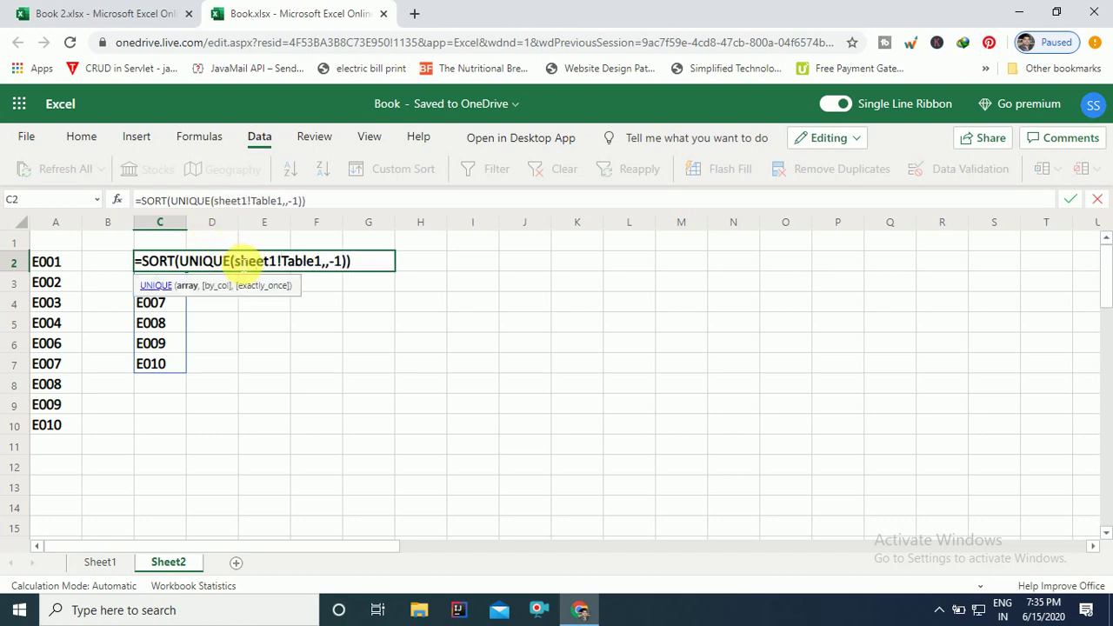
{"action": "key", "text": "Return"}
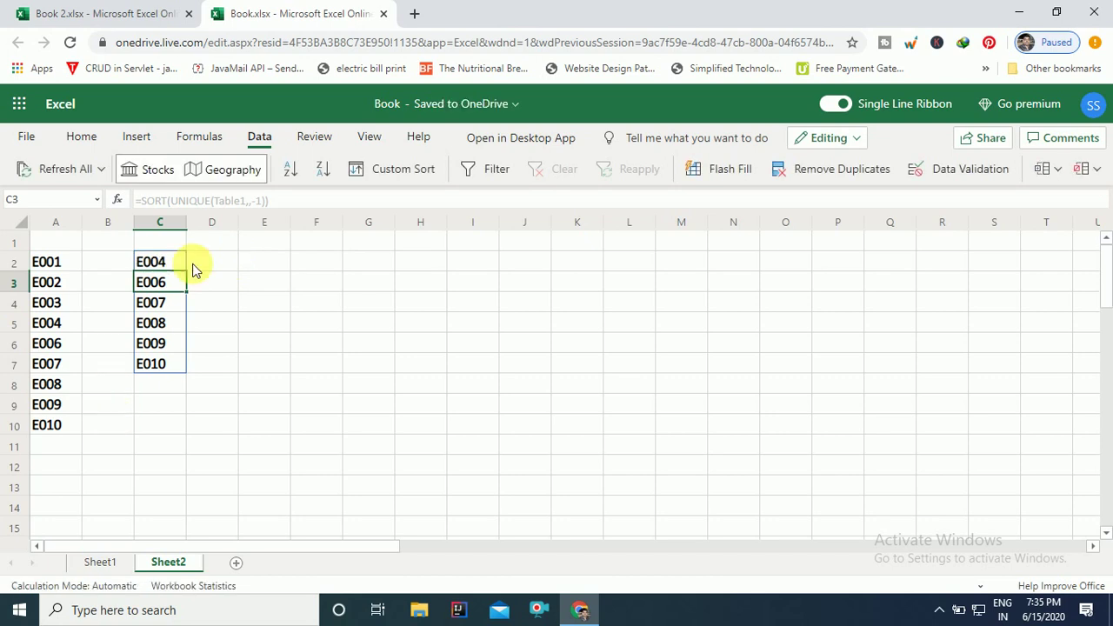
{"action": "left_click", "coordinate": [99, 563]}
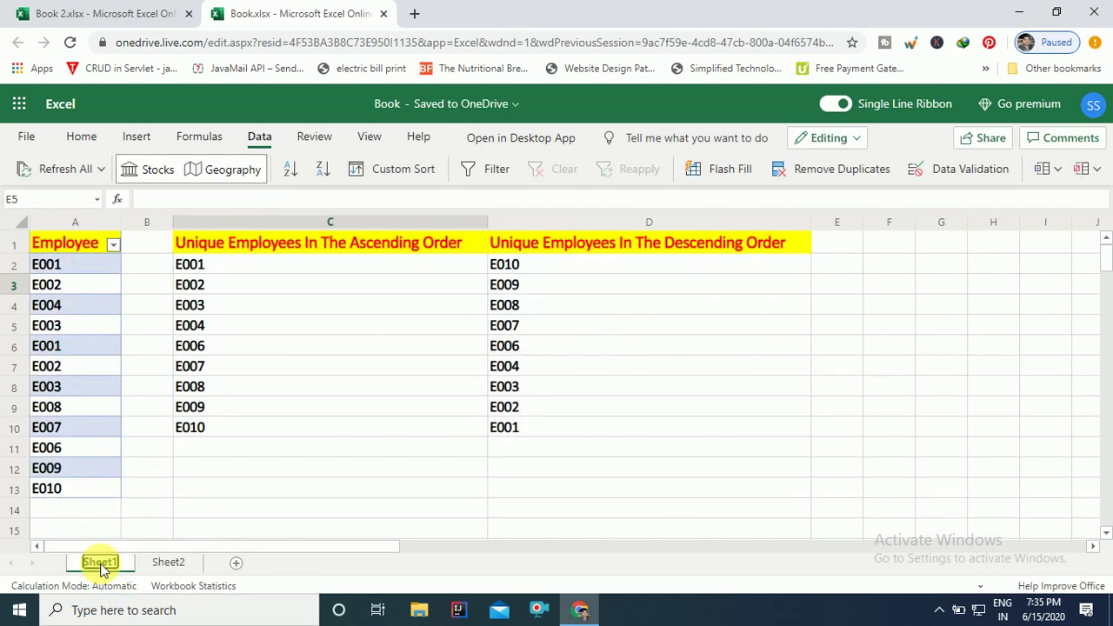